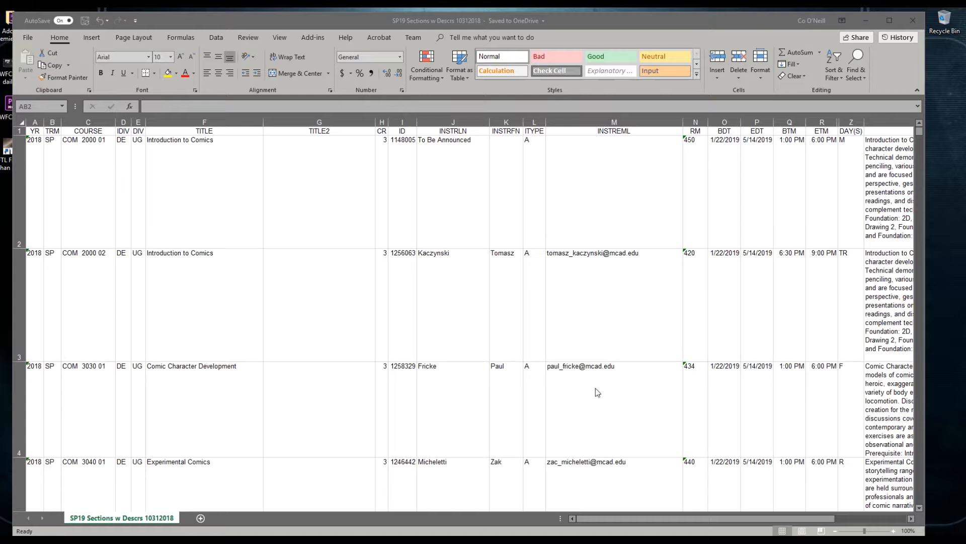
Replace the AA1 header above the course descriptions with DESCRIPTIONS.
{"action": "left_click", "coordinate": [741, 520]}
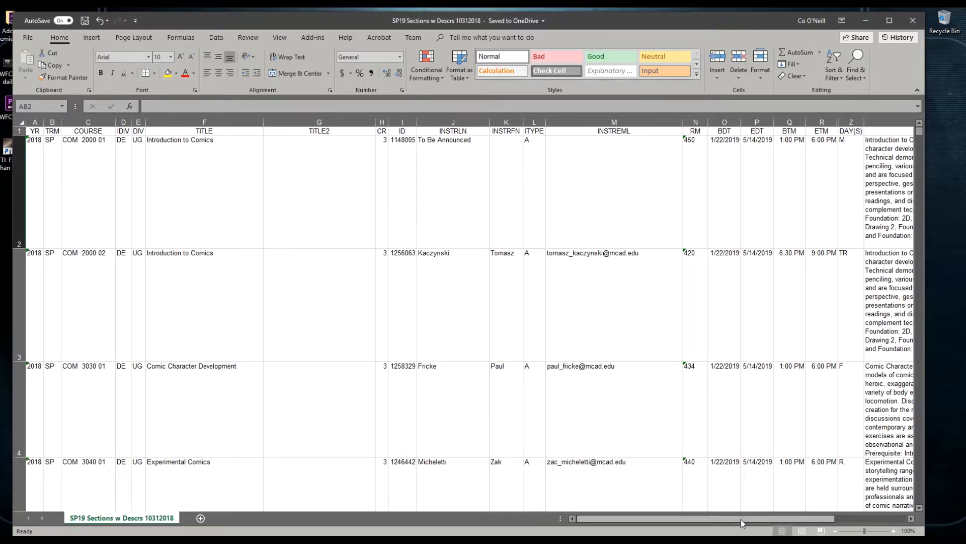
{"action": "left_click_drag", "start_coordinate": [781, 521], "coordinate": [848, 520]}
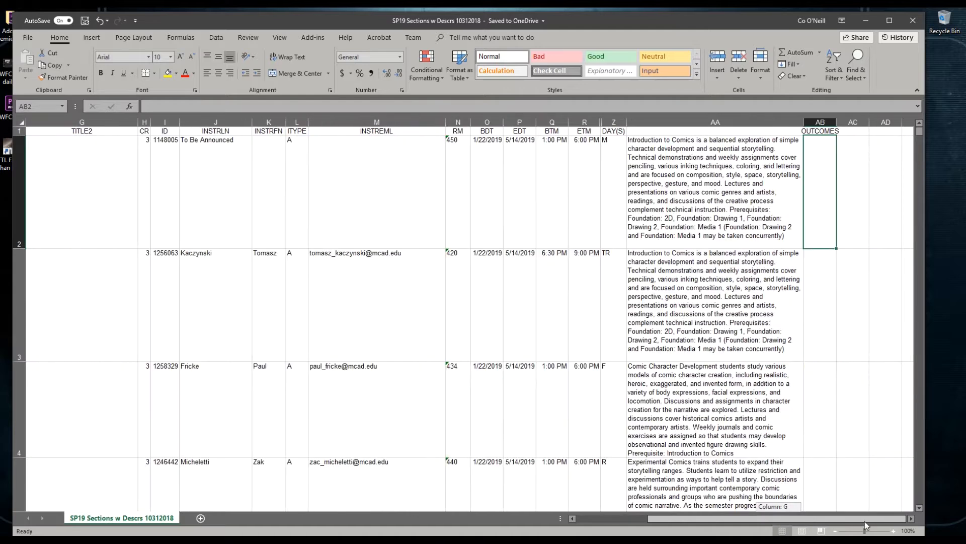
{"action": "left_click", "coordinate": [820, 132]}
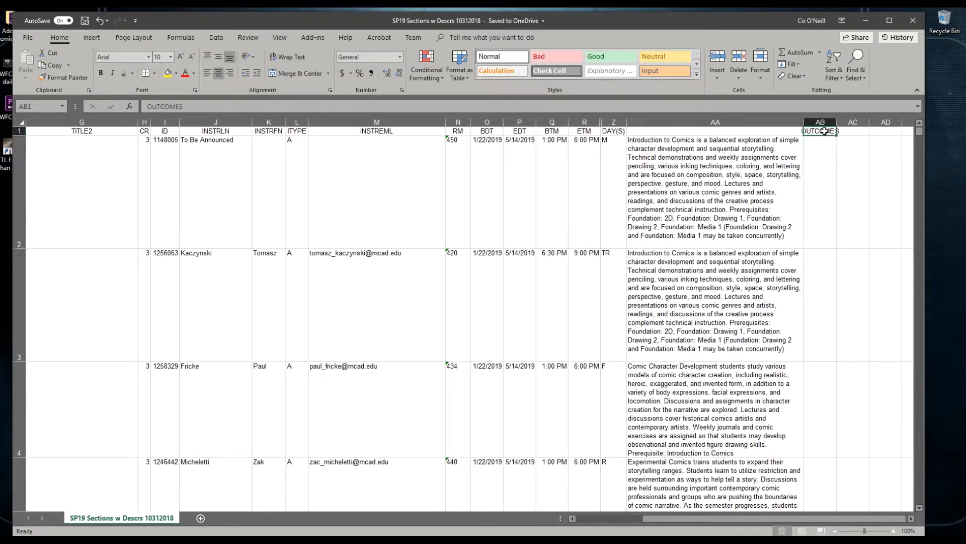
{"action": "left_click", "coordinate": [730, 132]}
{"action": "type", "text": "DESigned objects begin with ideas, which have long been visually initiated and communicated through quick, expressive sketches. Subtle changes to the emphasis or quality of line, shape, and/or value can be the difference between a successful takeoff or a"}
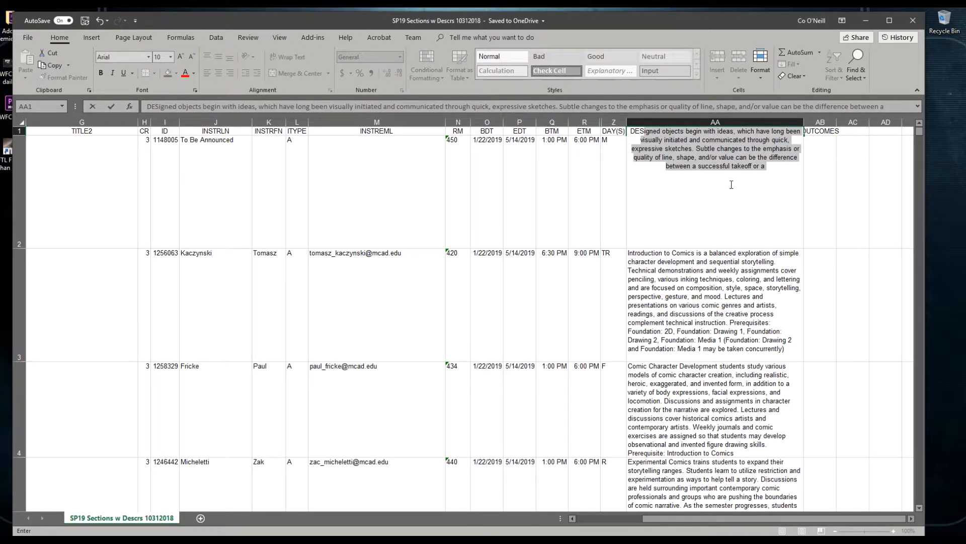
{"action": "key", "text": "Delete"}
{"action": "type", "text": "CRIPTIONS"}
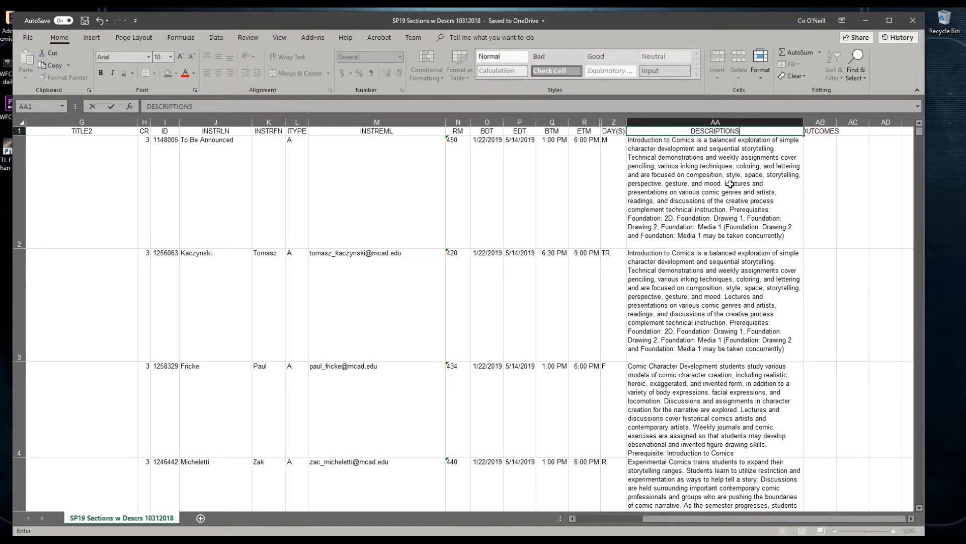
{"action": "key", "text": "ctrl+Return"}
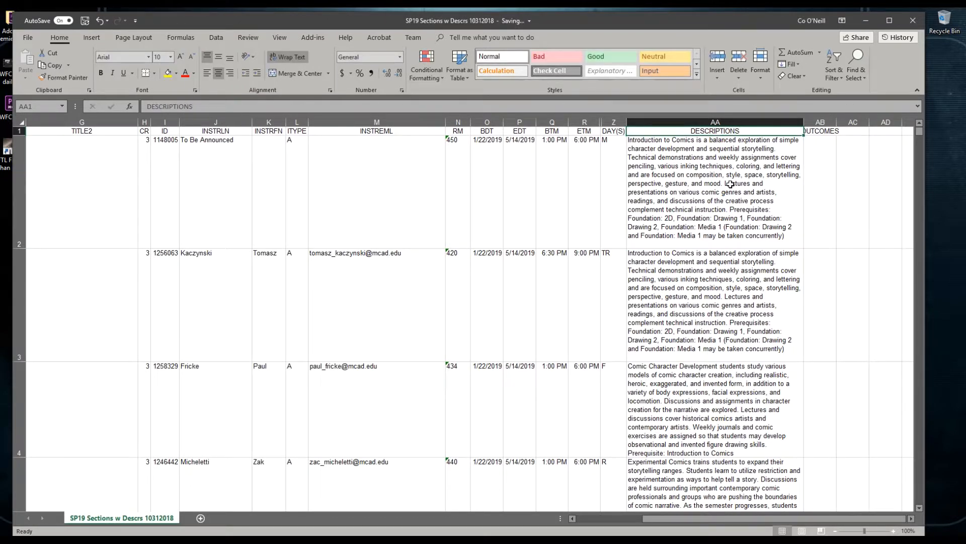
Delete the YR and TRM columns at the start of the sheet.
{"action": "key", "text": "ctrl+Home"}
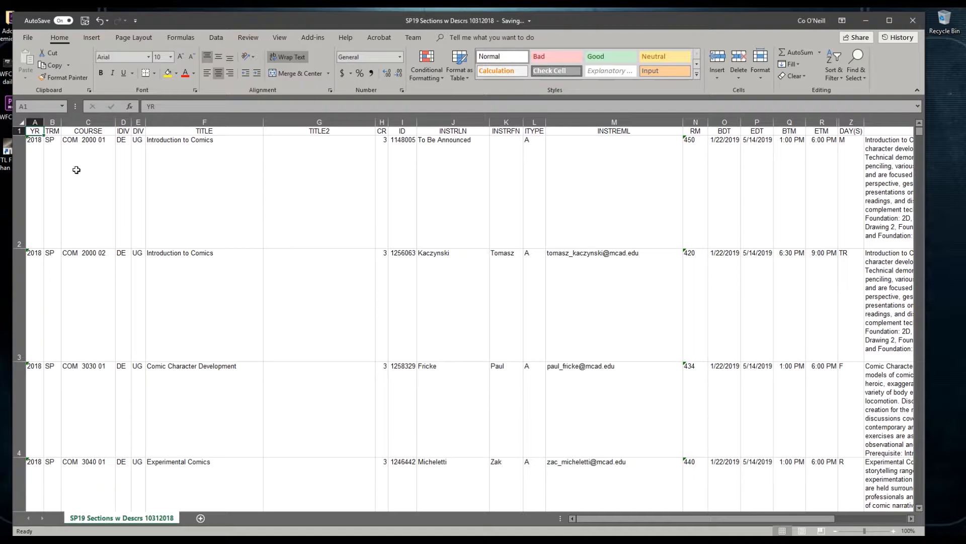
{"action": "left_click", "coordinate": [35, 123]}
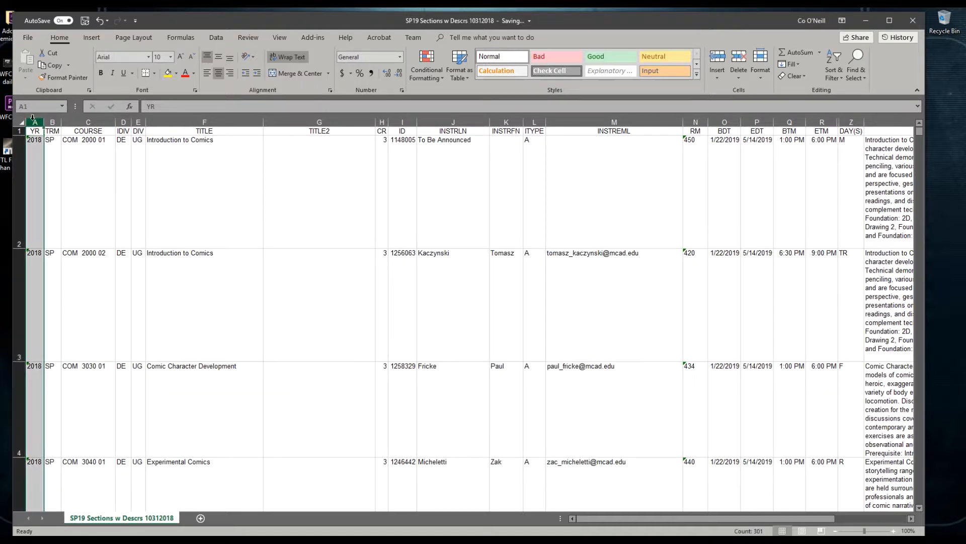
{"action": "left_click", "coordinate": [49, 121], "text": "shift"}
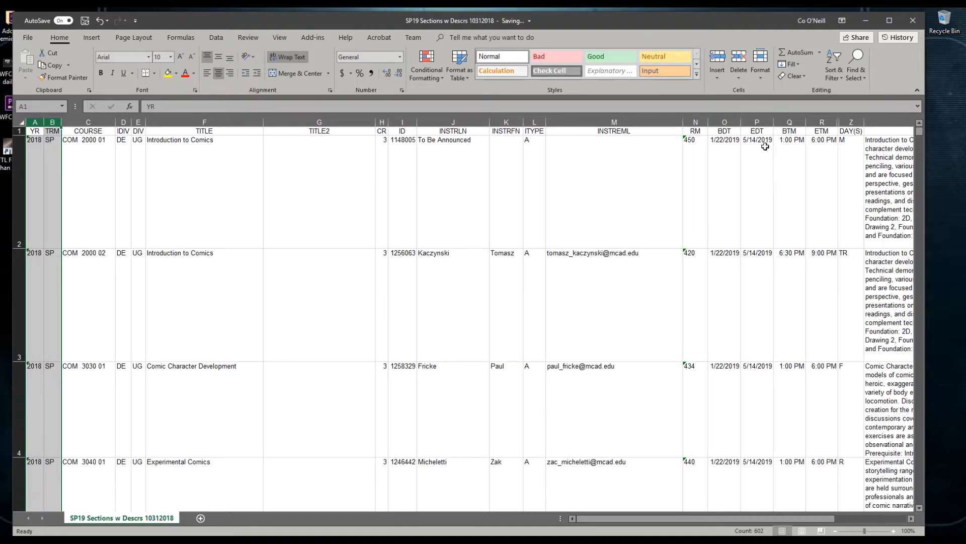
{"action": "left_click", "coordinate": [739, 56]}
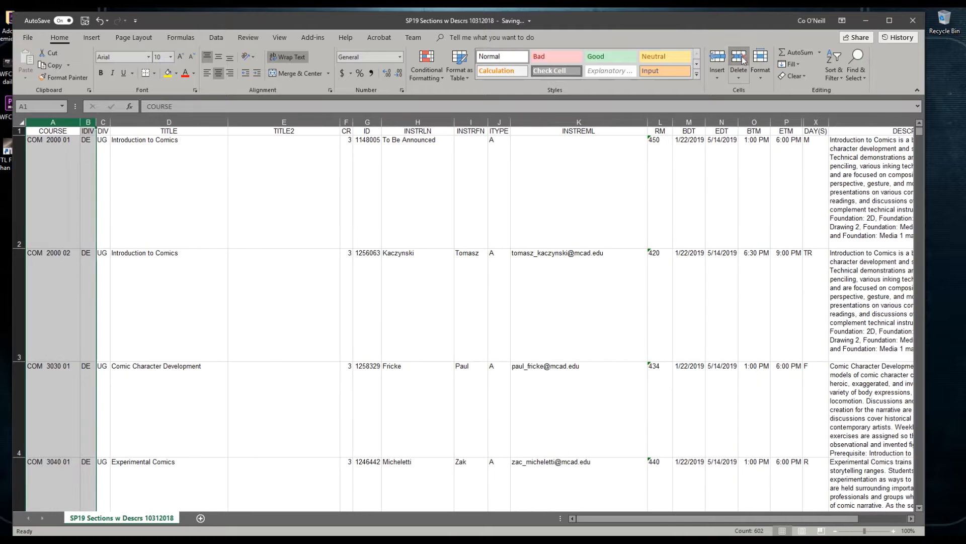
{"action": "left_click", "coordinate": [58, 189]}
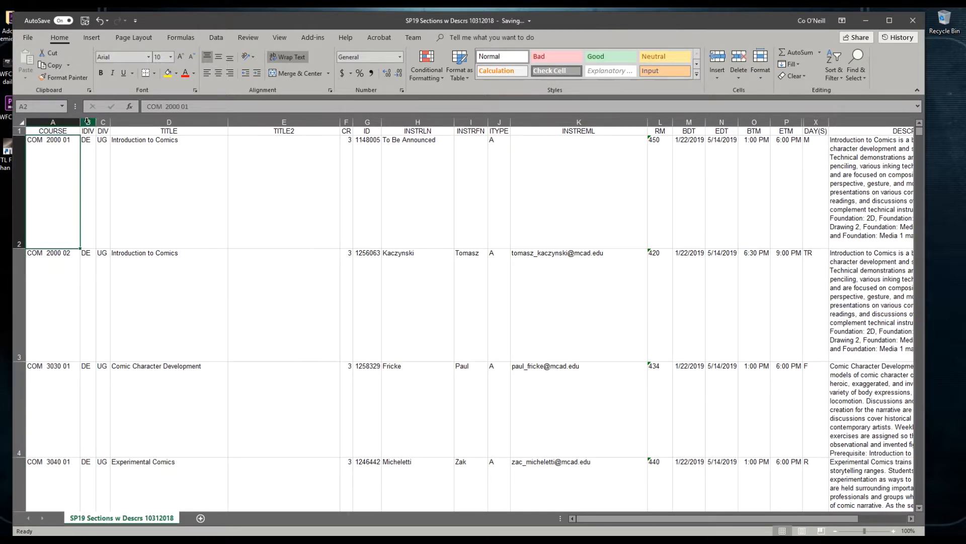
Delete the IDIV and DIV columns between COURSE and TITLE.
{"action": "left_click", "coordinate": [88, 122]}
{"action": "left_click", "coordinate": [103, 126], "text": "shift"}
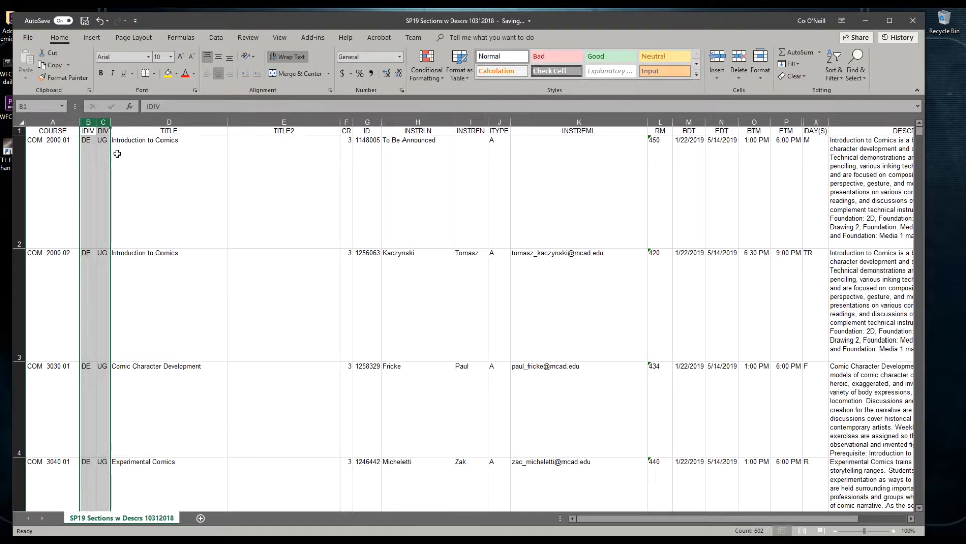
{"action": "left_click", "coordinate": [738, 63]}
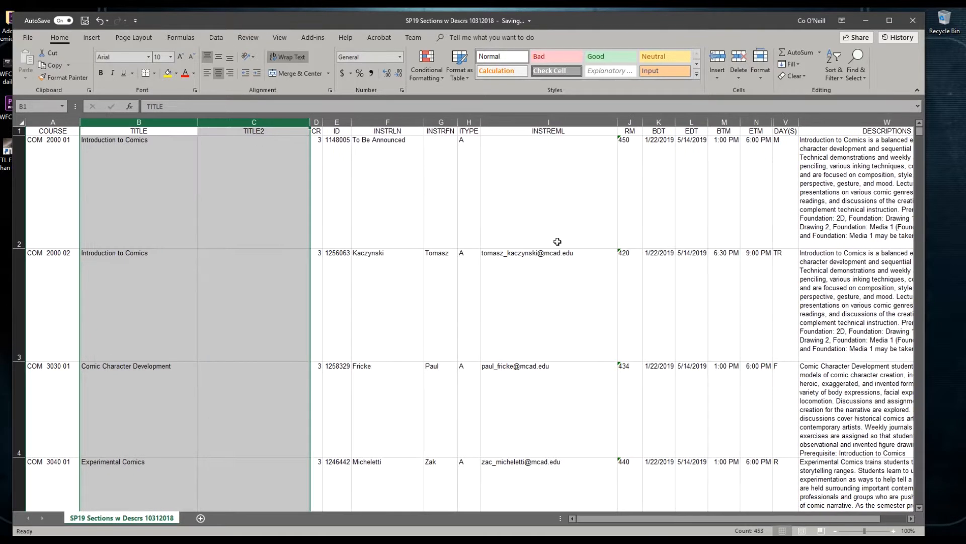
{"action": "left_click", "coordinate": [270, 241]}
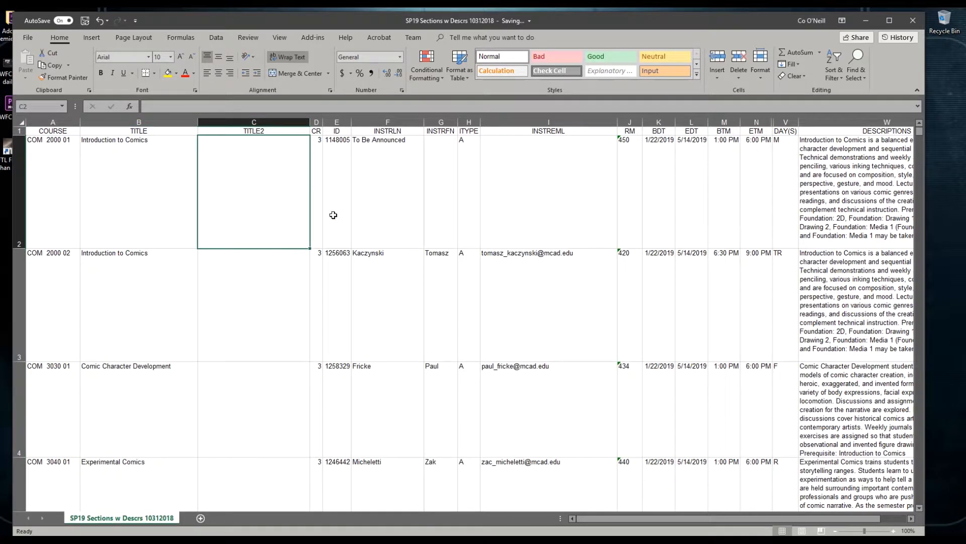
Delete the CR and ID columns together, as well as the ITYPE column.
{"action": "left_click_drag", "start_coordinate": [314, 121], "coordinate": [330, 119]}
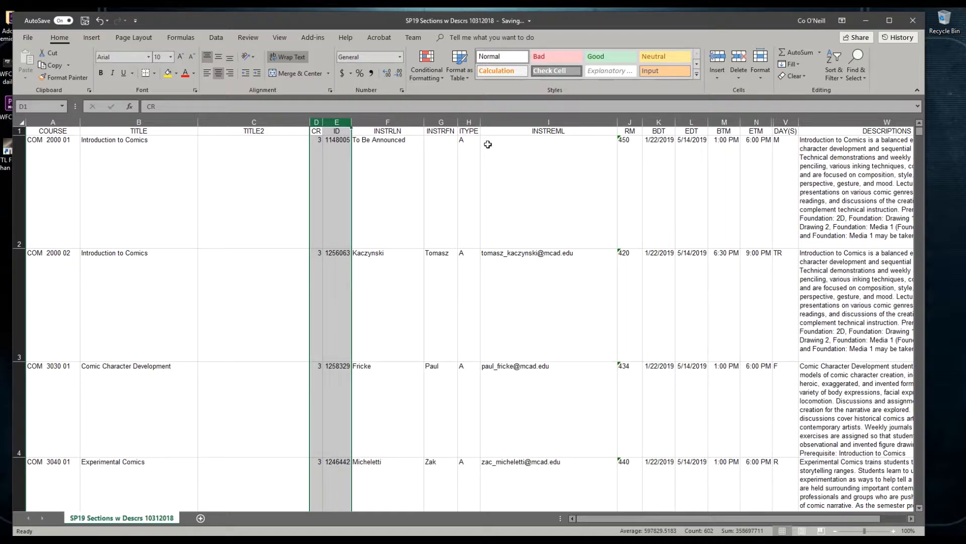
{"action": "left_click", "coordinate": [738, 59]}
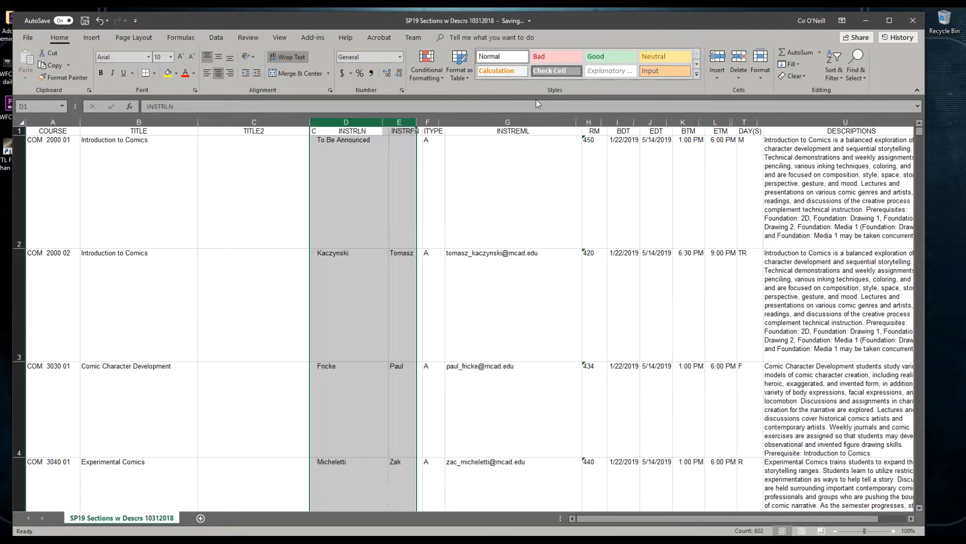
{"action": "left_click", "coordinate": [428, 122]}
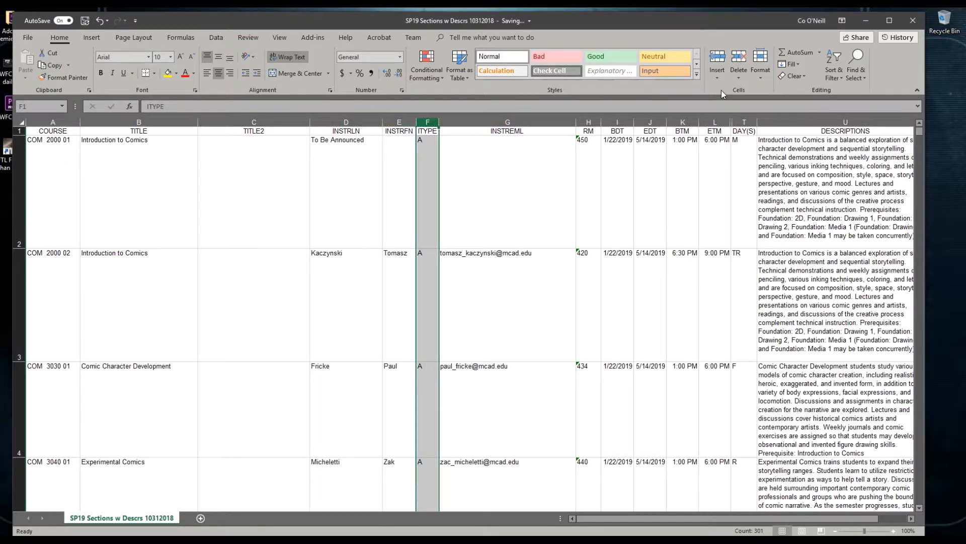
{"action": "left_click", "coordinate": [744, 60]}
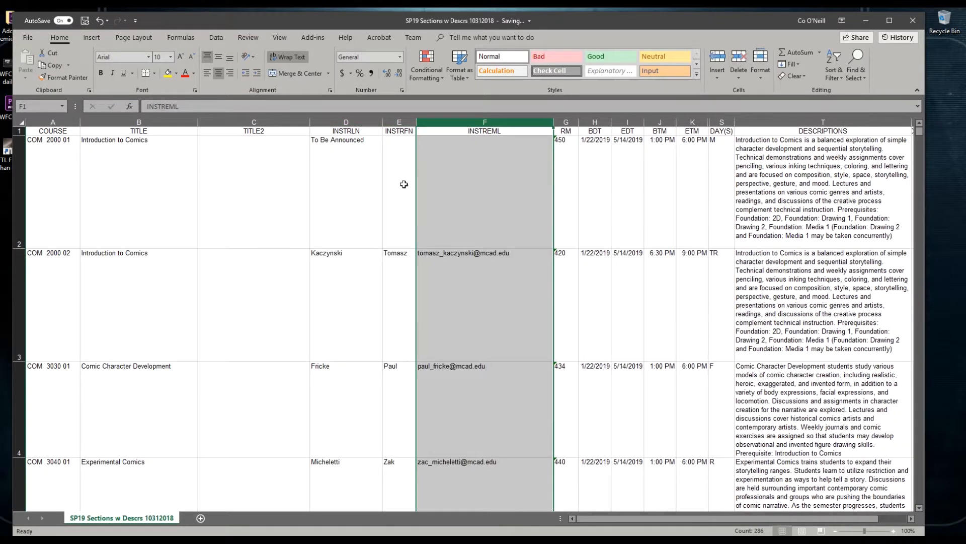
Unhide the sunday_cde column before DAY(S) and undo that change.
{"action": "right_click", "coordinate": [711, 126]}
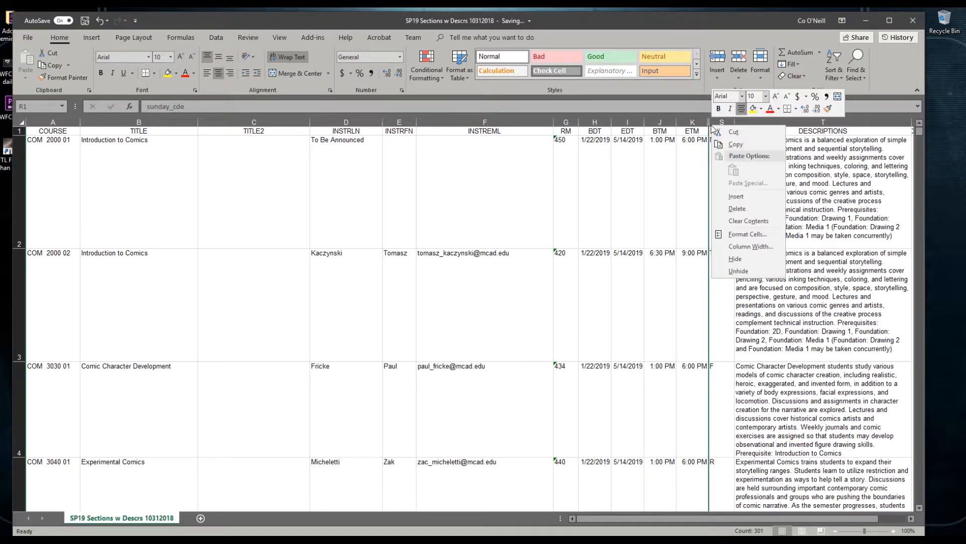
{"action": "left_click", "coordinate": [738, 271]}
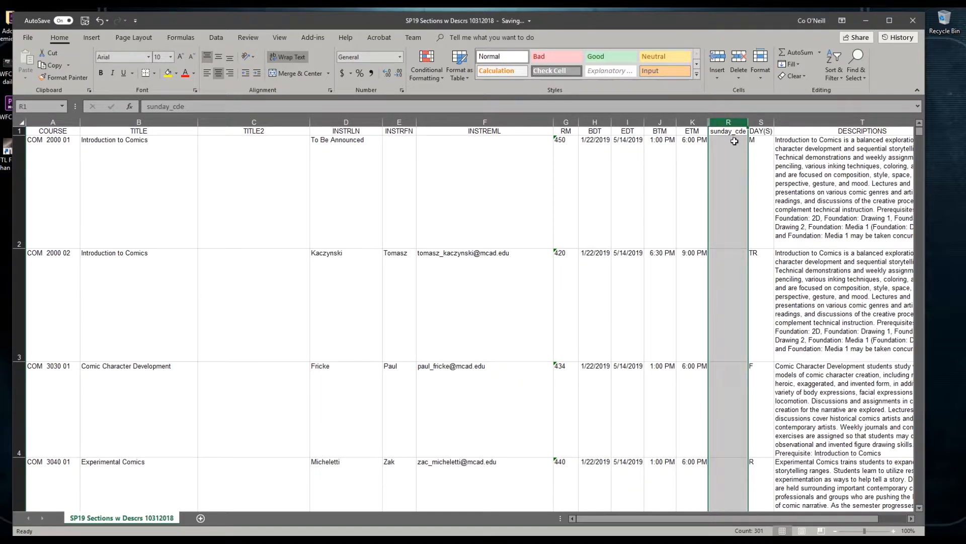
{"action": "key", "text": "ctrl+z"}
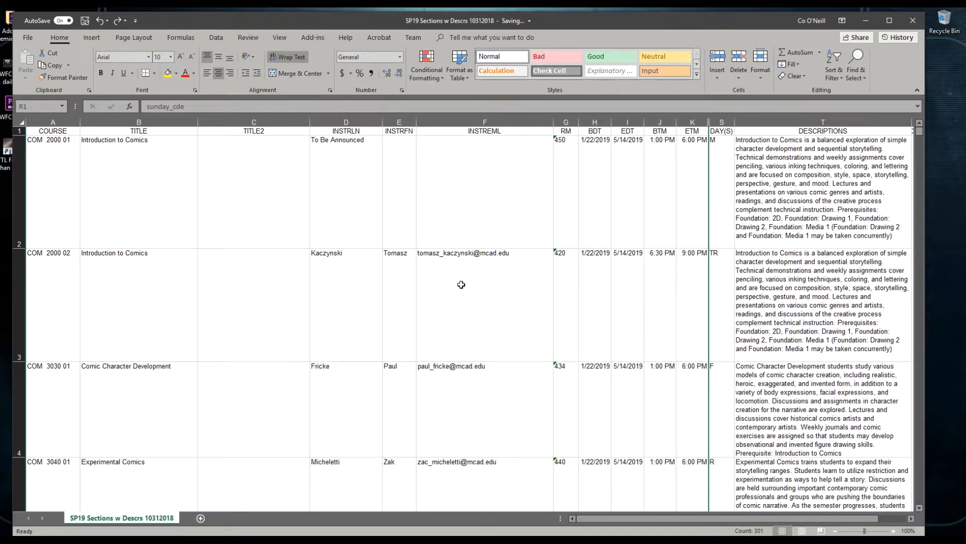
Switch to Google Drive and open the Syllabus Template Folder inside Form Projects.
{"action": "left_click", "coordinate": [609, 540]}
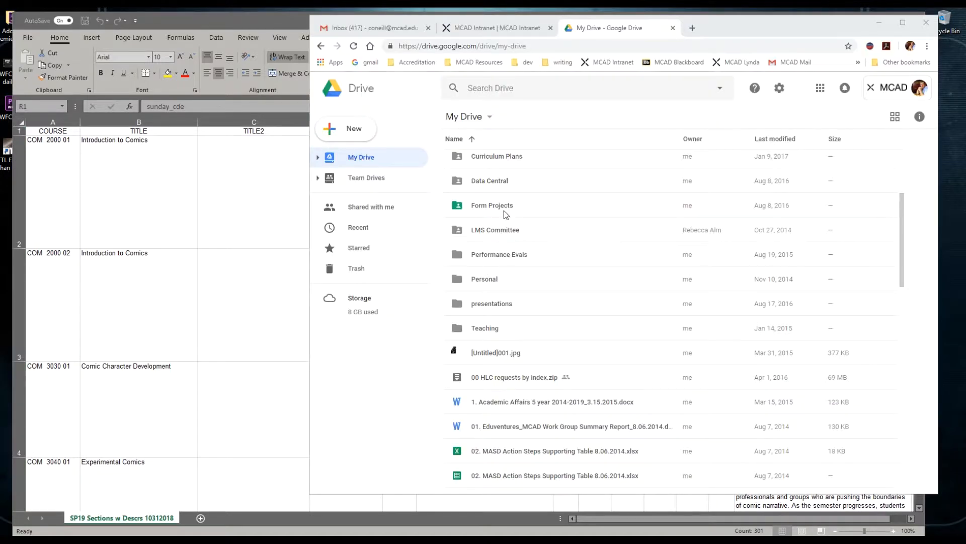
{"action": "double_click", "coordinate": [494, 222]}
{"action": "left_click", "coordinate": [464, 117]}
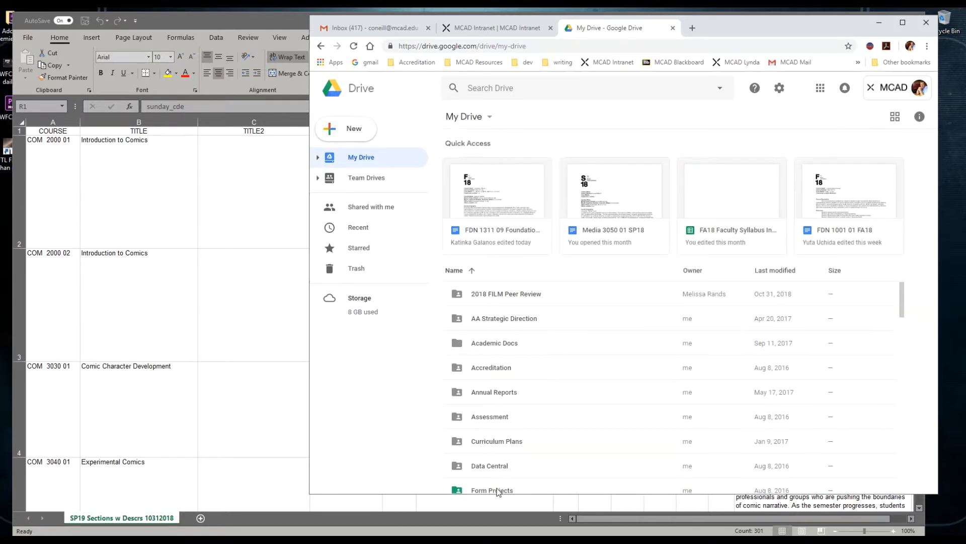
{"action": "double_click", "coordinate": [492, 490]}
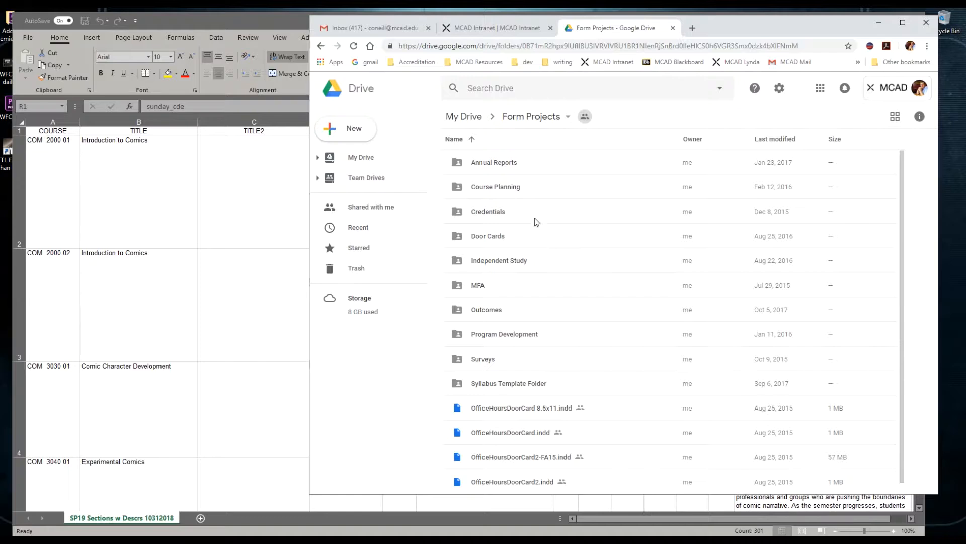
{"action": "double_click", "coordinate": [498, 384]}
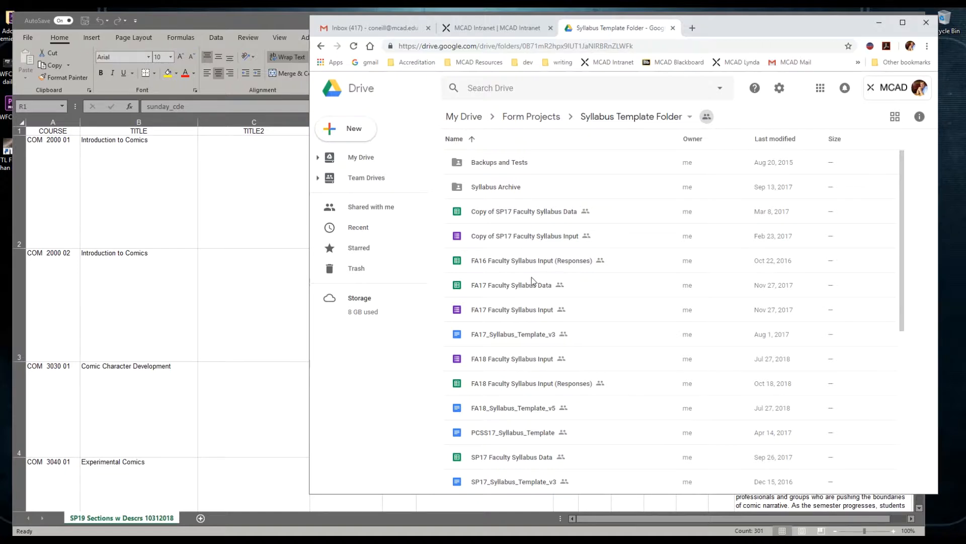
Sort the folder by last modified date, newest first, and open the FA18_0701 sheet of FA18 Faculty Syllabus Input (Responses).
{"action": "left_click", "coordinate": [539, 387]}
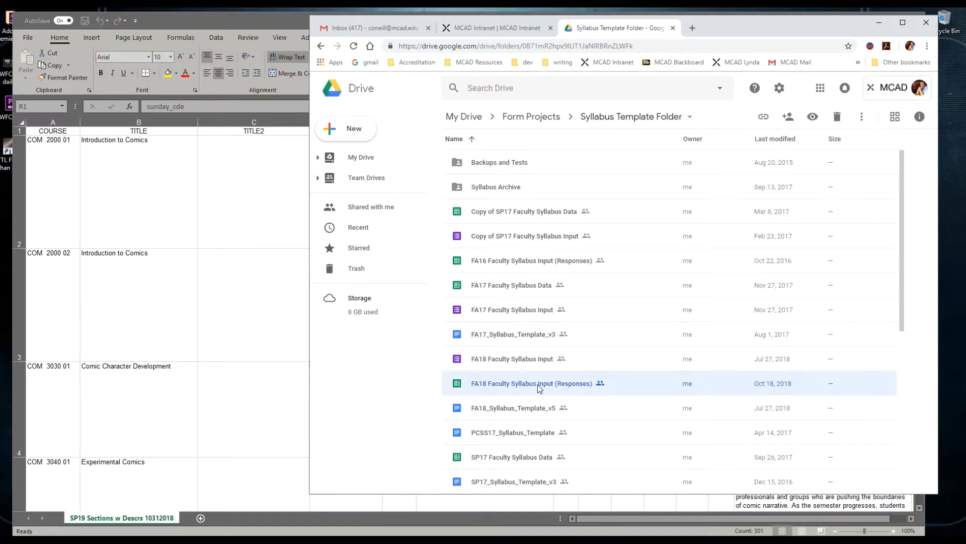
{"action": "scroll", "coordinate": [539, 385], "scroll_direction": "down", "scroll_amount": 2}
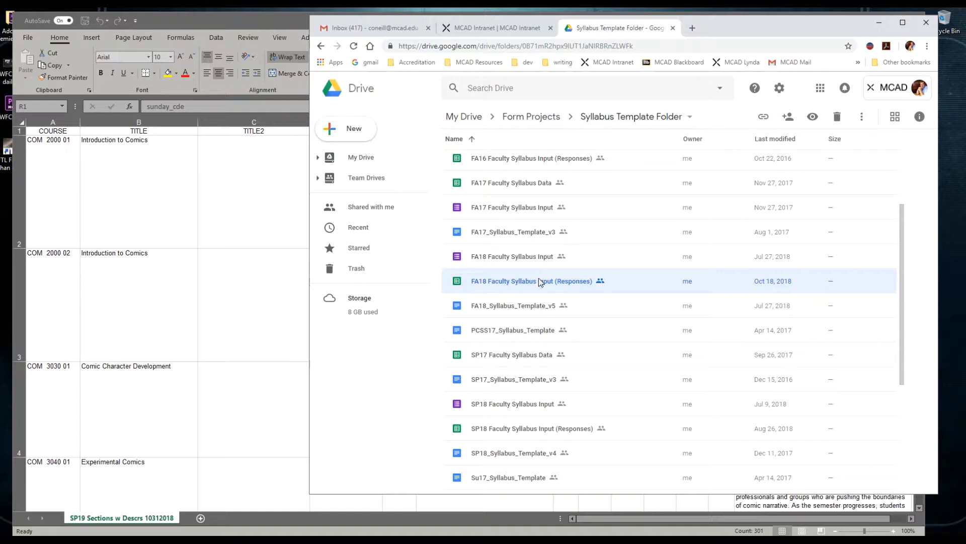
{"action": "left_click", "coordinate": [781, 143]}
{"action": "left_click", "coordinate": [793, 144]}
{"action": "left_click", "coordinate": [800, 144]}
{"action": "left_click", "coordinate": [799, 173]}
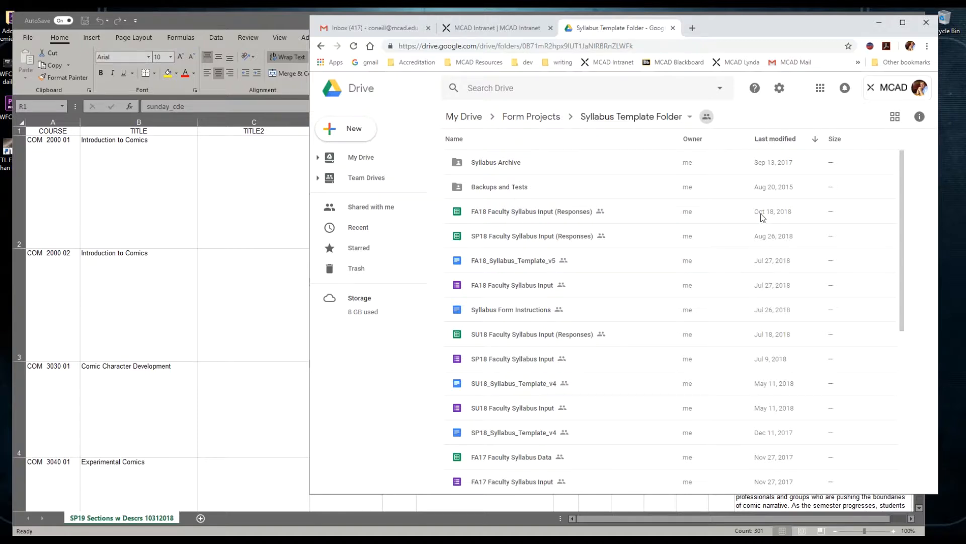
{"action": "double_click", "coordinate": [508, 213]}
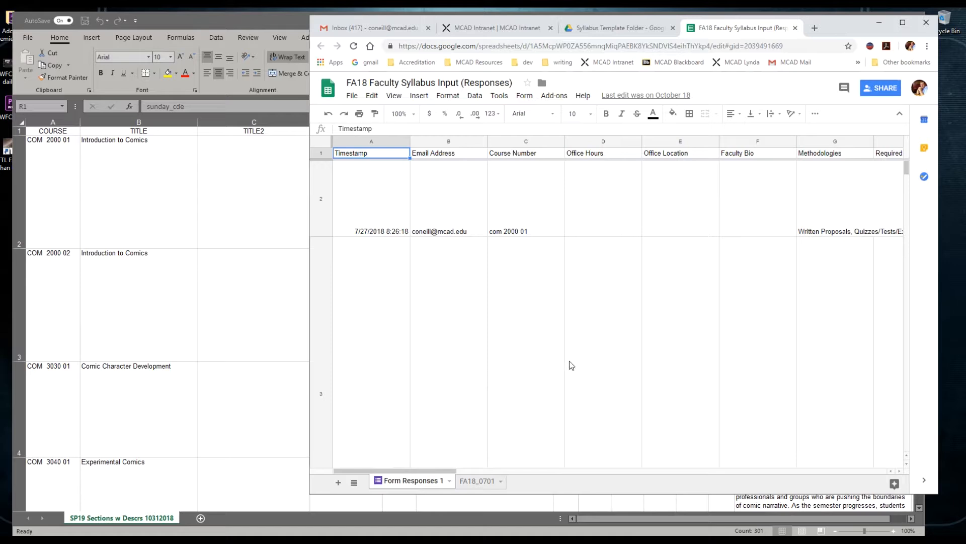
{"action": "left_click", "coordinate": [477, 483]}
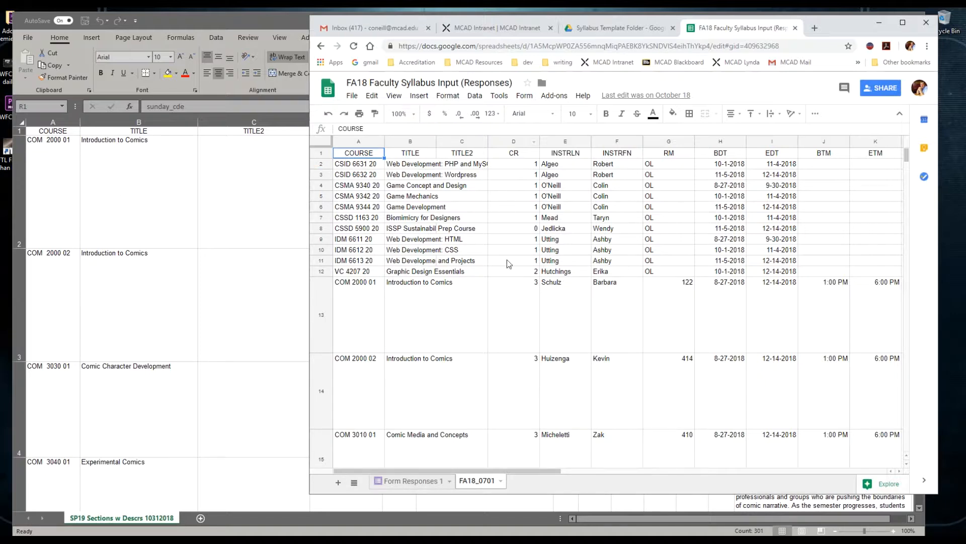
Return to the SP19 sections workbook in Excel and undo the deletions of the ITYPE, CR and ID columns.
{"action": "left_click", "coordinate": [217, 19]}
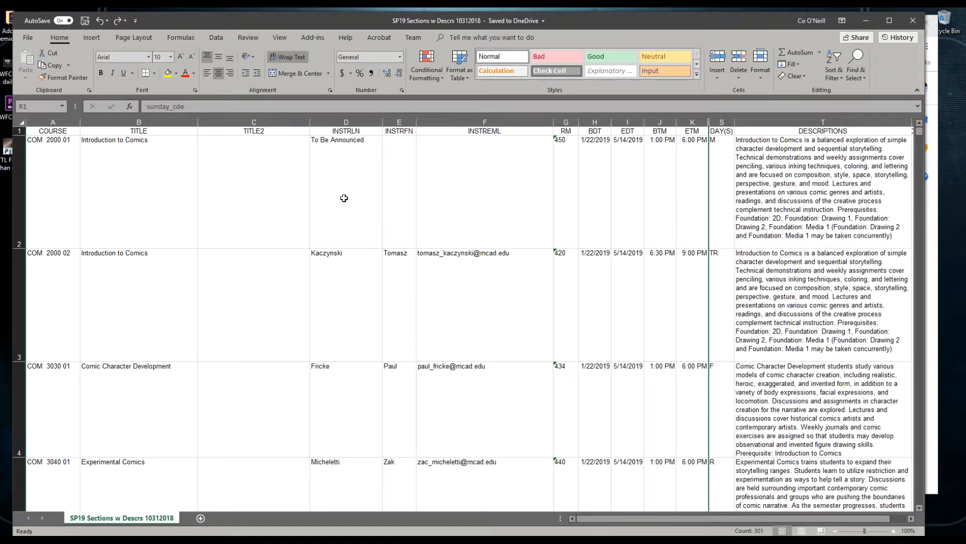
{"action": "key", "text": "ctrl+z"}
{"action": "key", "text": "ctrl+z"}
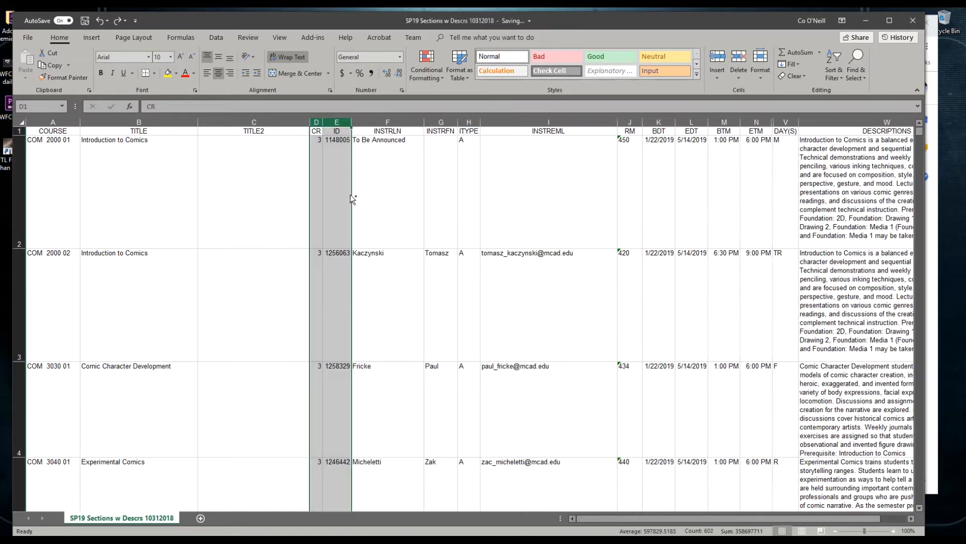
Delete the ID and ITYPE columns from the SP19 sections sheet, keeping the CR column.
{"action": "left_click", "coordinate": [339, 178]}
{"action": "left_click", "coordinate": [336, 122]}
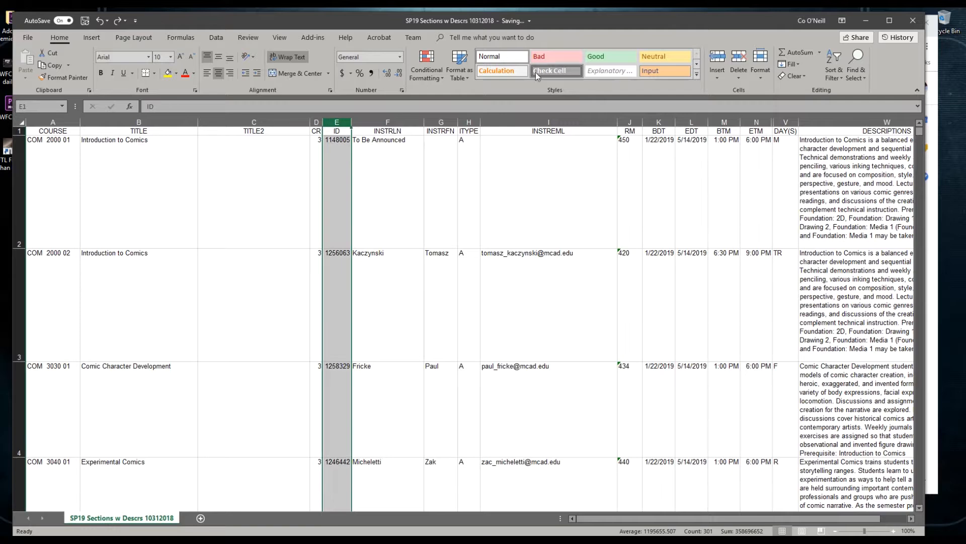
{"action": "left_click", "coordinate": [739, 58]}
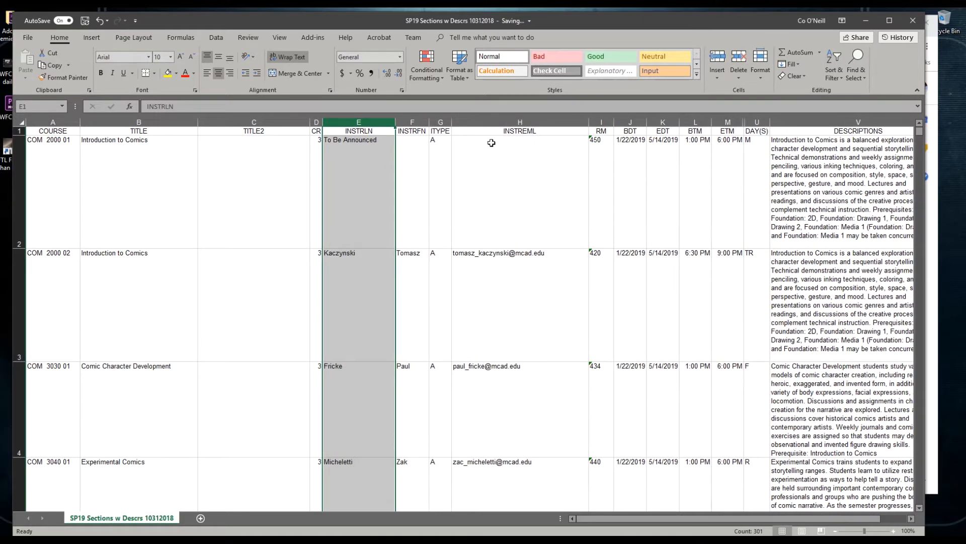
{"action": "left_click", "coordinate": [440, 123]}
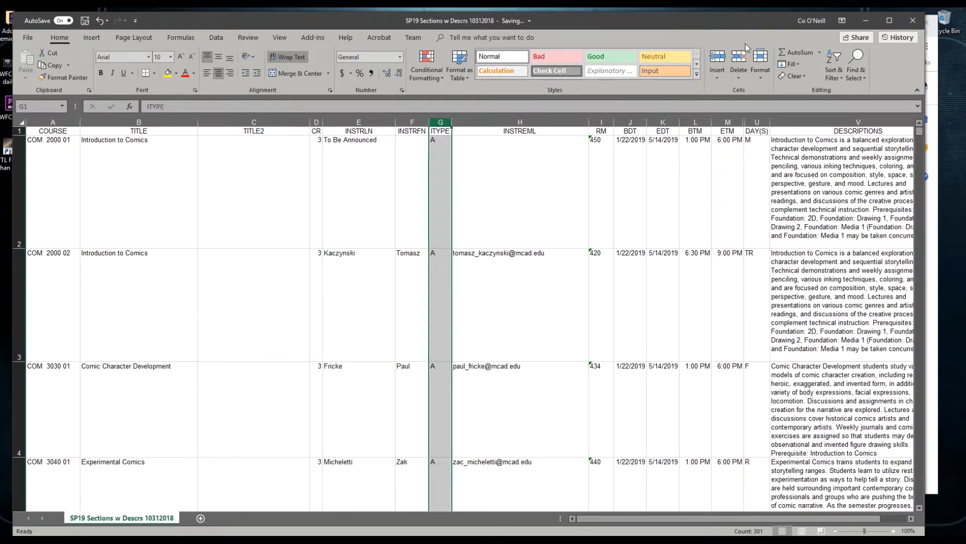
{"action": "left_click", "coordinate": [744, 56]}
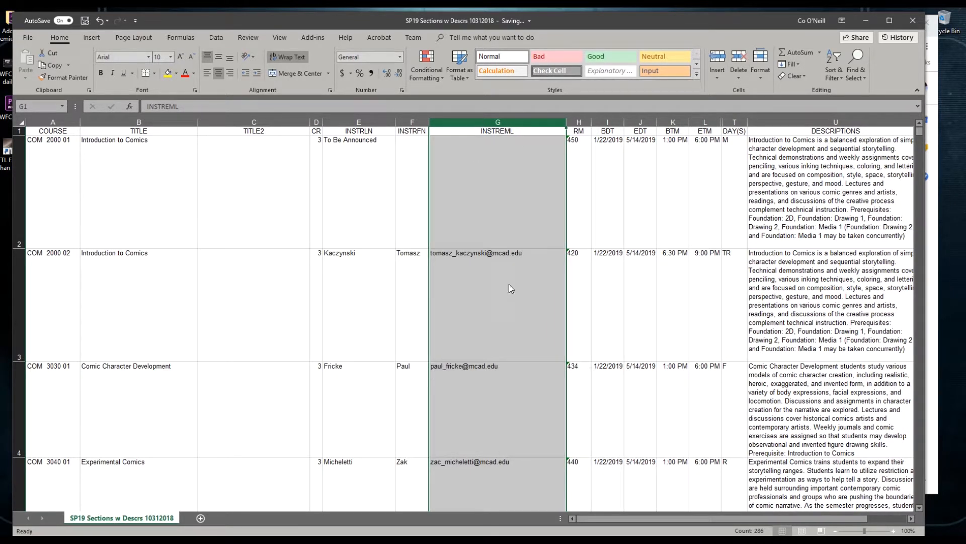
Switch to the FA18 Faculty Syllabus Input (Responses) spreadsheet and examine the FA18_0701 column headers from COURSE through COU.
{"action": "key", "text": "alt+Tab"}
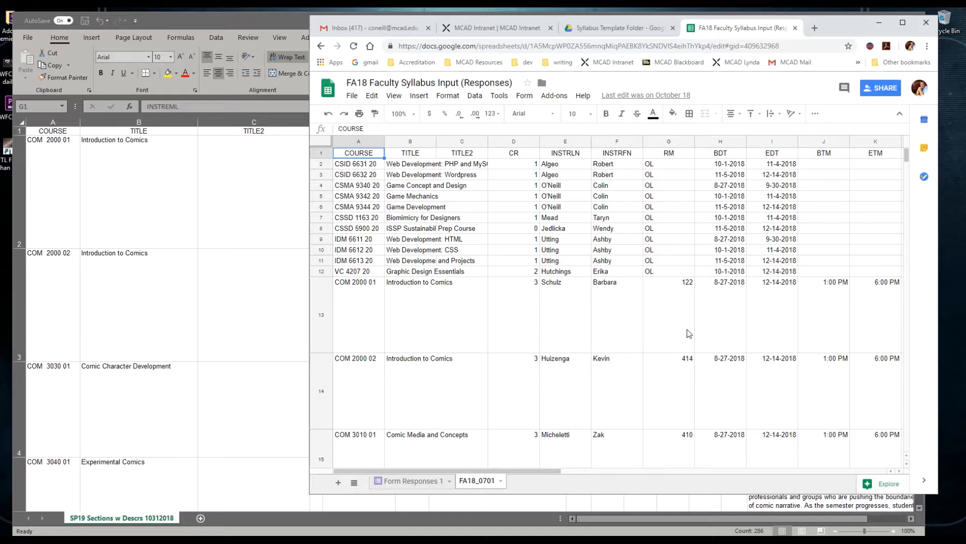
{"action": "left_click_drag", "start_coordinate": [514, 473], "coordinate": [639, 485]}
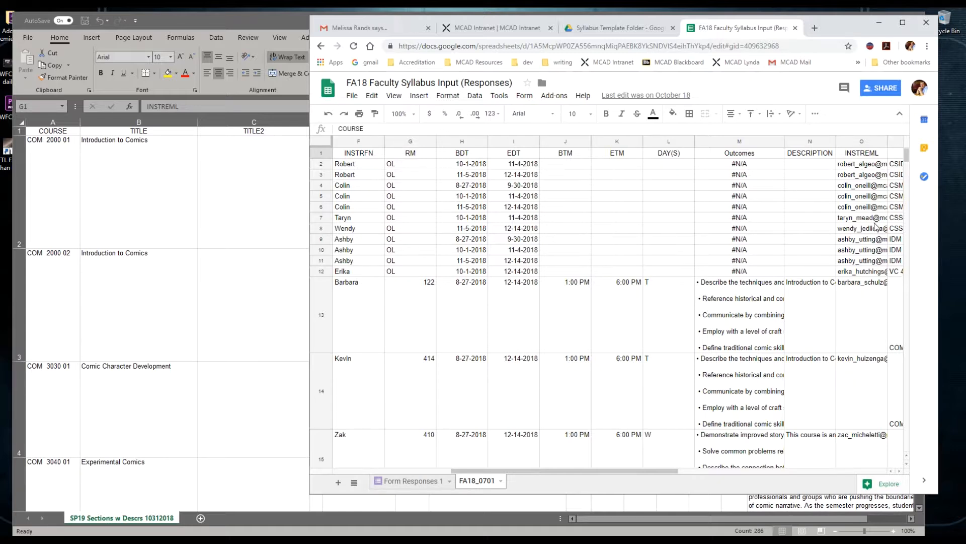
{"action": "left_click_drag", "start_coordinate": [656, 474], "coordinate": [532, 476]}
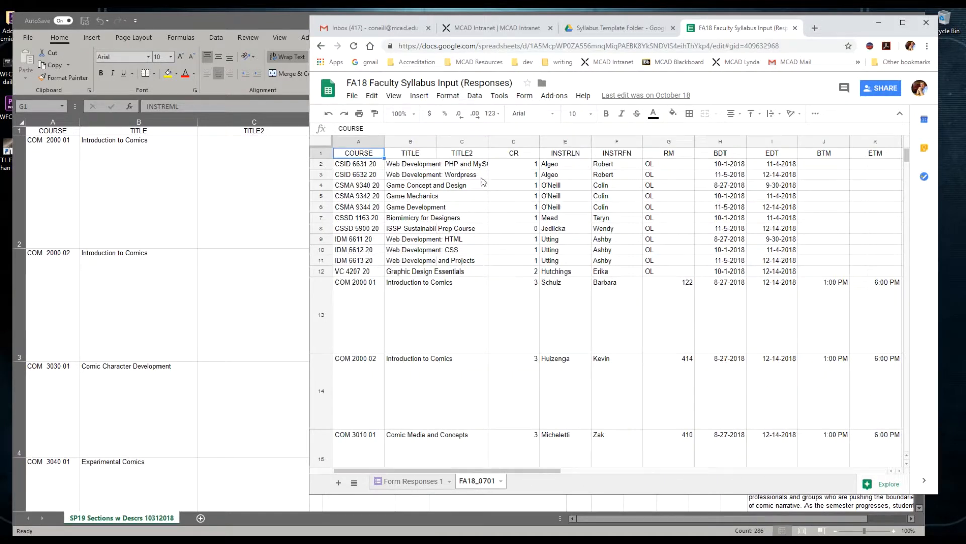
{"action": "left_click", "coordinate": [409, 481]}
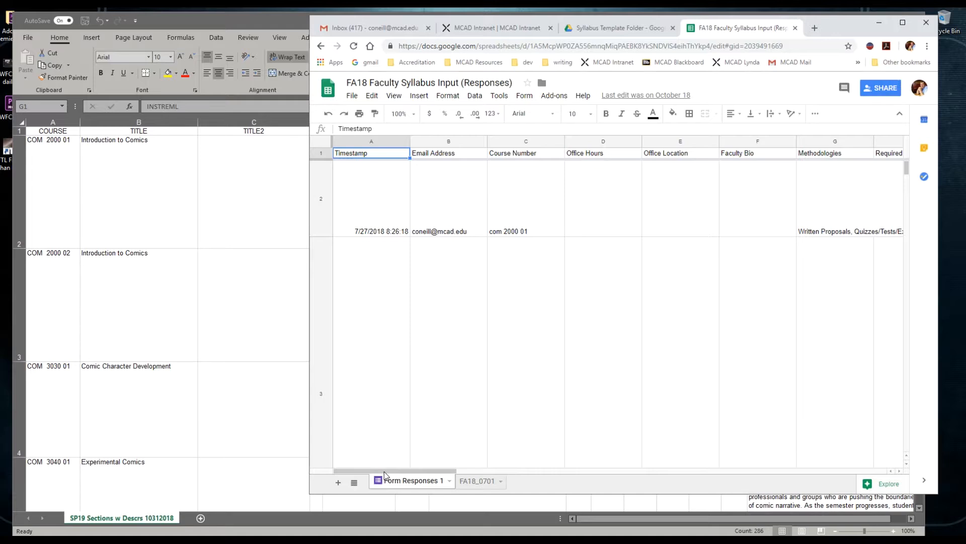
{"action": "left_click", "coordinate": [472, 483]}
{"action": "left_click_drag", "start_coordinate": [548, 473], "coordinate": [774, 457]}
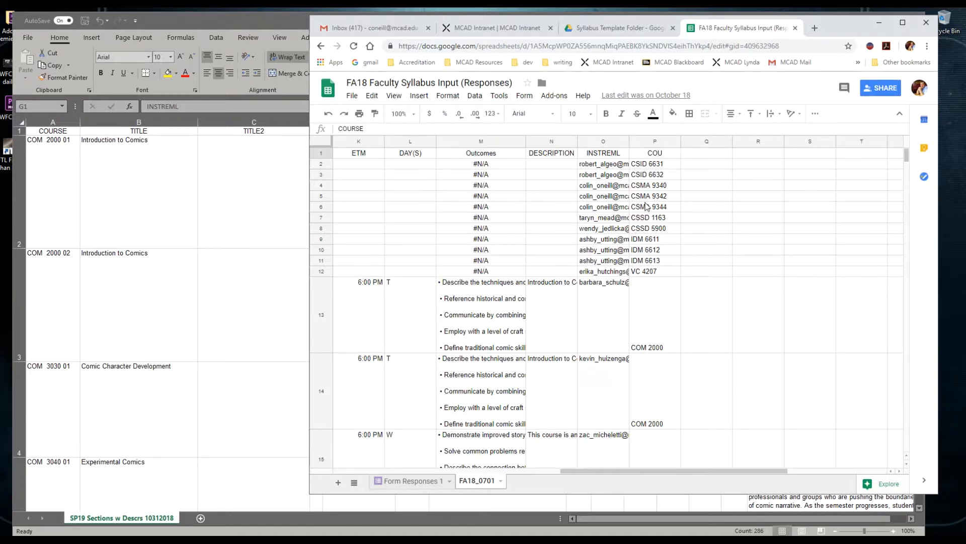
{"action": "left_click_drag", "start_coordinate": [627, 471], "coordinate": [509, 471]}
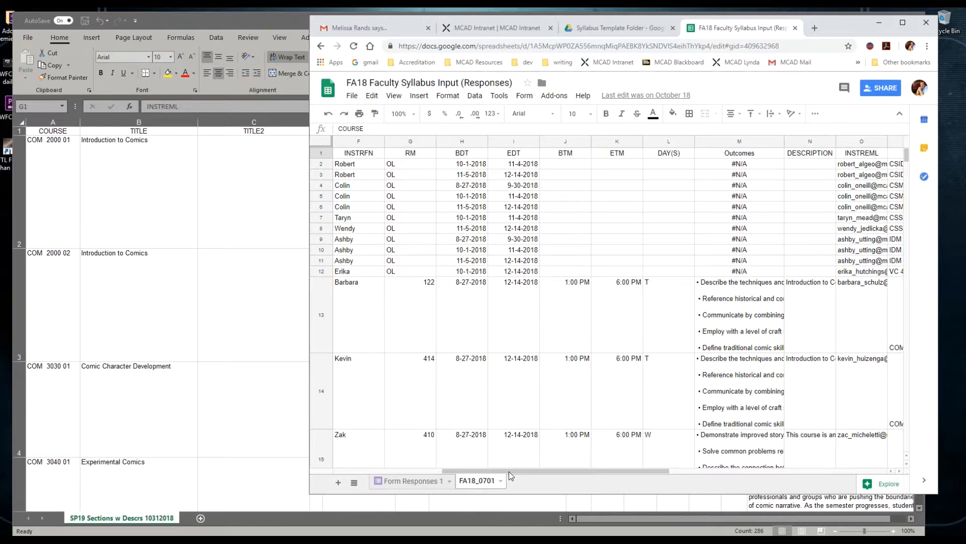
{"action": "left_click_drag", "start_coordinate": [509, 471], "coordinate": [386, 470]}
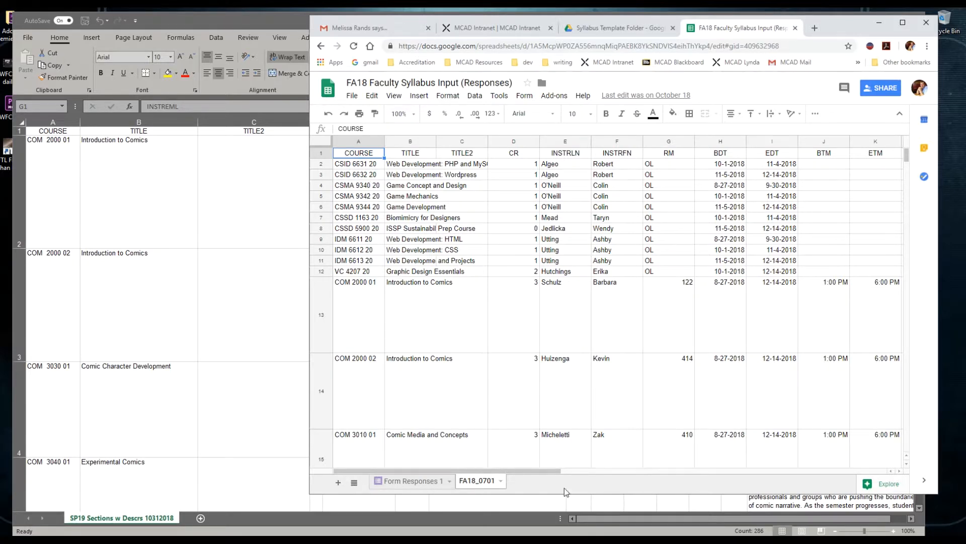
{"action": "left_click_drag", "start_coordinate": [547, 472], "coordinate": [697, 472]}
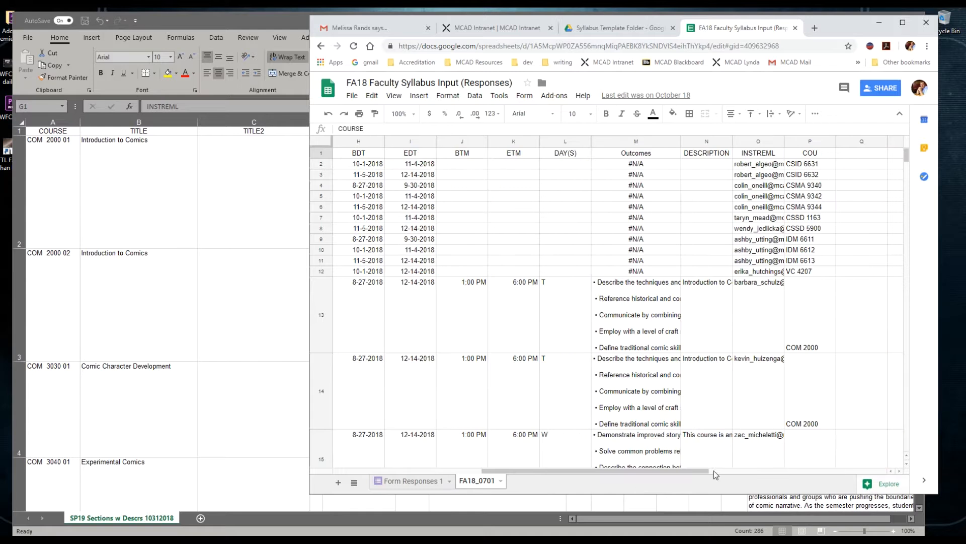
{"action": "left_click", "coordinate": [753, 162]}
{"action": "left_click", "coordinate": [791, 165]}
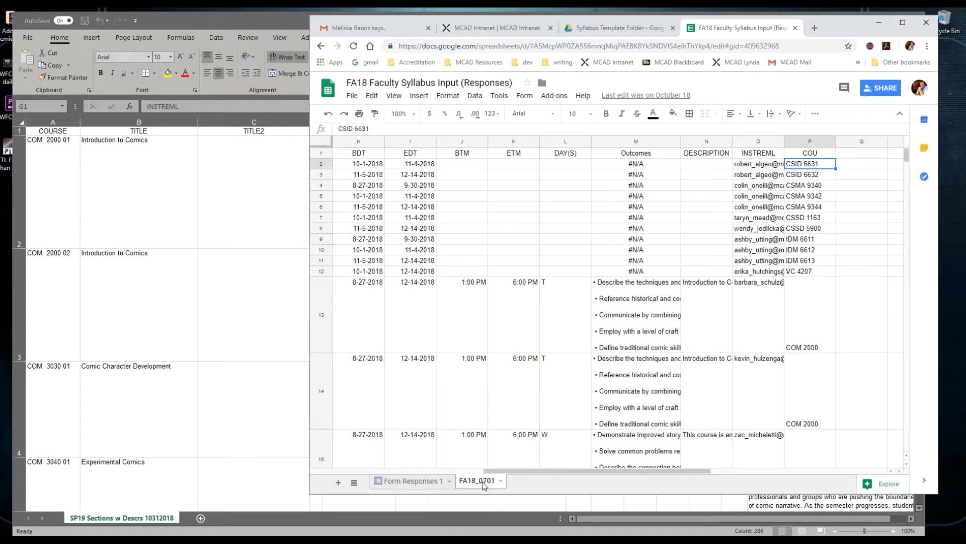
Examine the Form Responses 1 columns through TITLE and inspect the lookup formula in the first TITLE cell.
{"action": "left_click", "coordinate": [435, 483]}
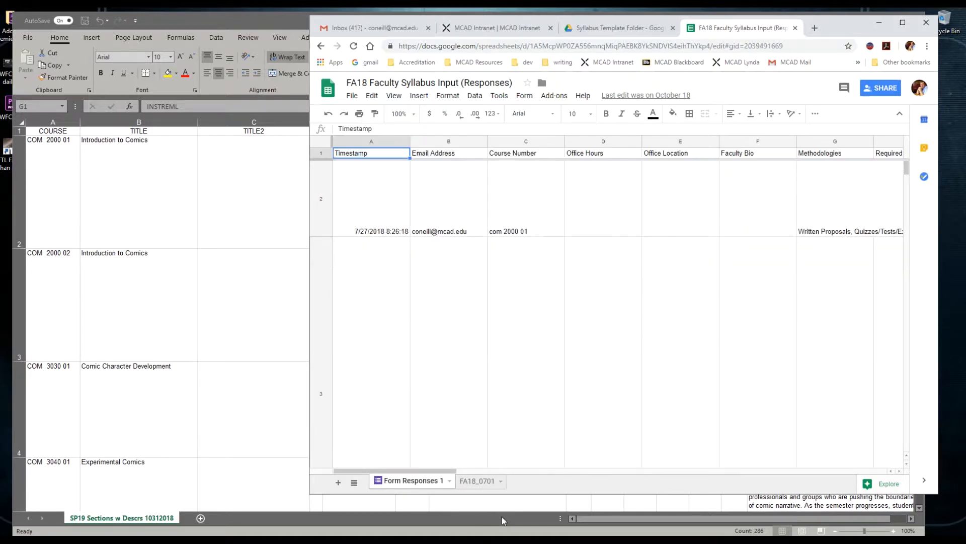
{"action": "left_click", "coordinate": [486, 472]}
{"action": "left_click", "coordinate": [796, 220]}
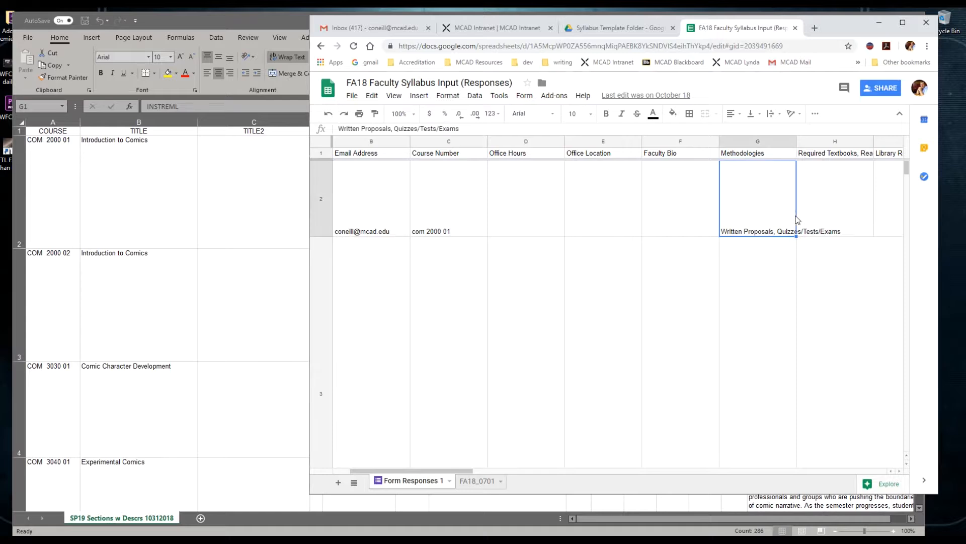
{"action": "left_click", "coordinate": [831, 174]}
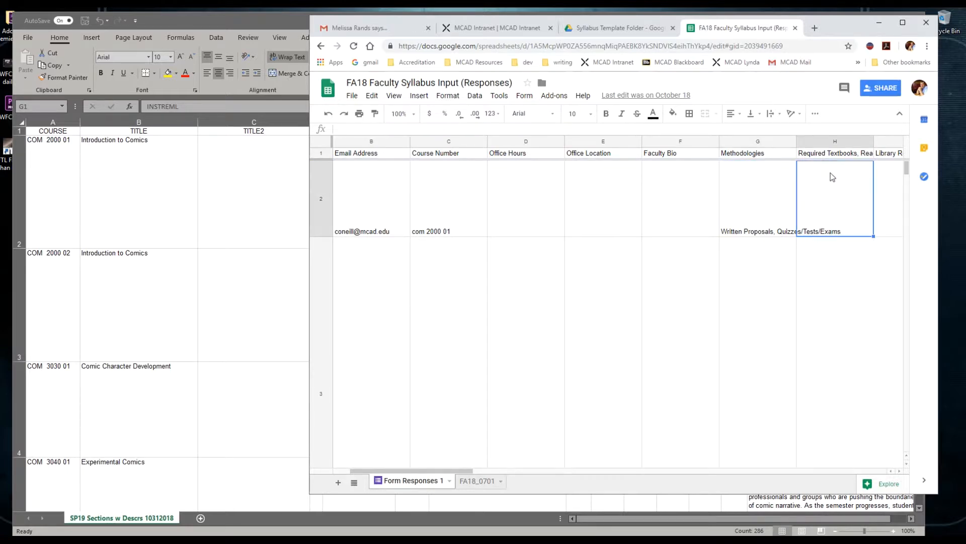
{"action": "key", "text": "Down"}
{"action": "key", "text": "Right"}
{"action": "key", "text": "Right"}
{"action": "key", "text": "Right"}
{"action": "key", "text": "Right"}
{"action": "key", "text": "Right"}
{"action": "key", "text": "Right"}
{"action": "key", "text": "Right"}
{"action": "key", "text": "Right"}
{"action": "key", "text": "Right"}
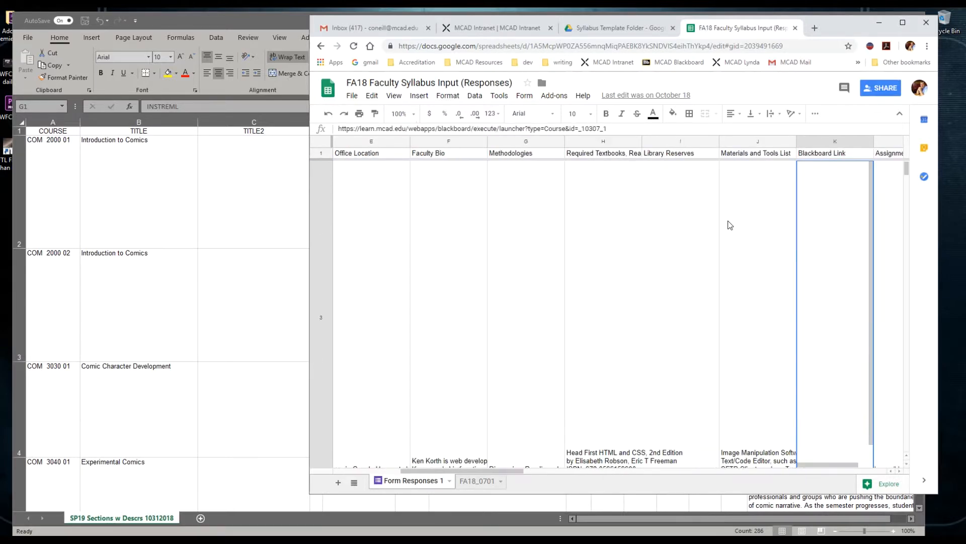
{"action": "key", "text": "Left"}
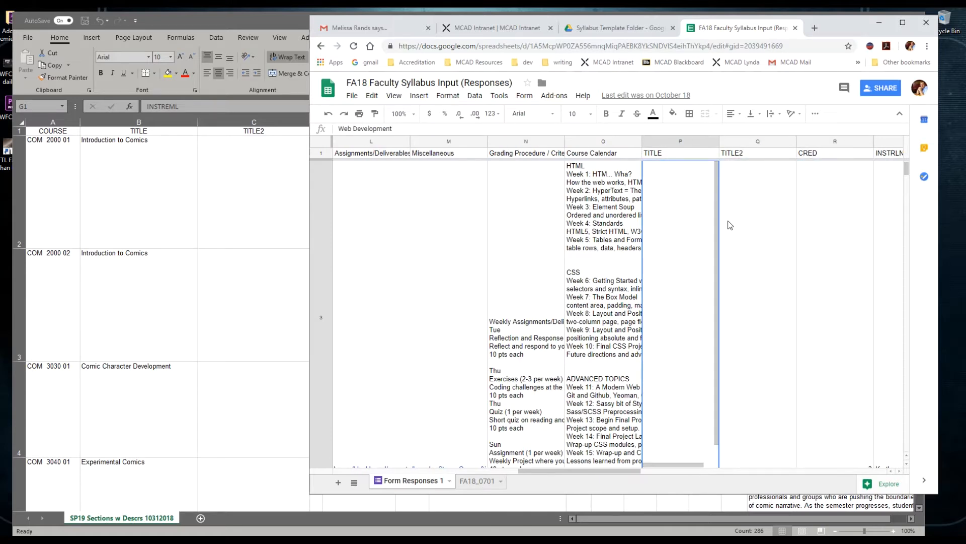
{"action": "key", "text": "Up"}
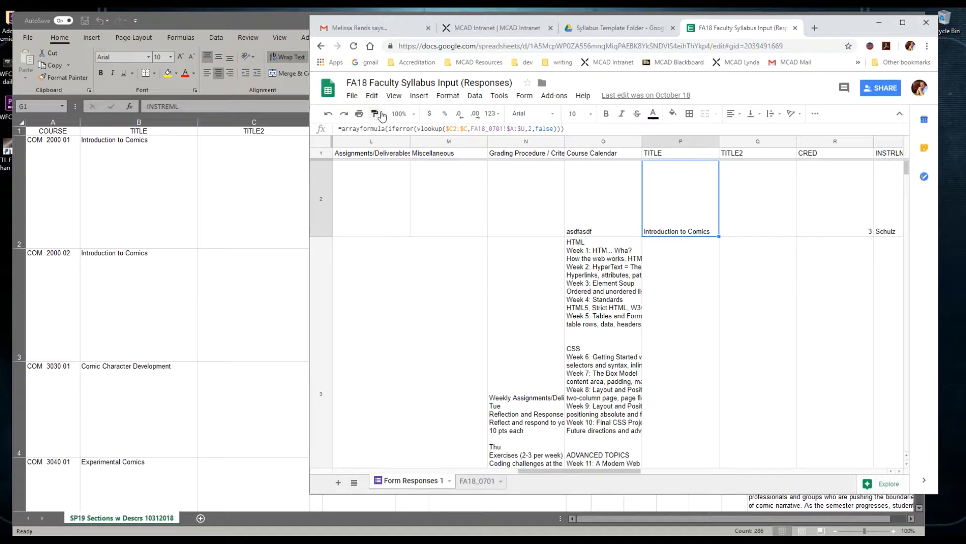
Return to the SP19 workbook in Excel and replace all double spaces in the COURSE column with single spaces.
{"action": "left_click", "coordinate": [281, 60]}
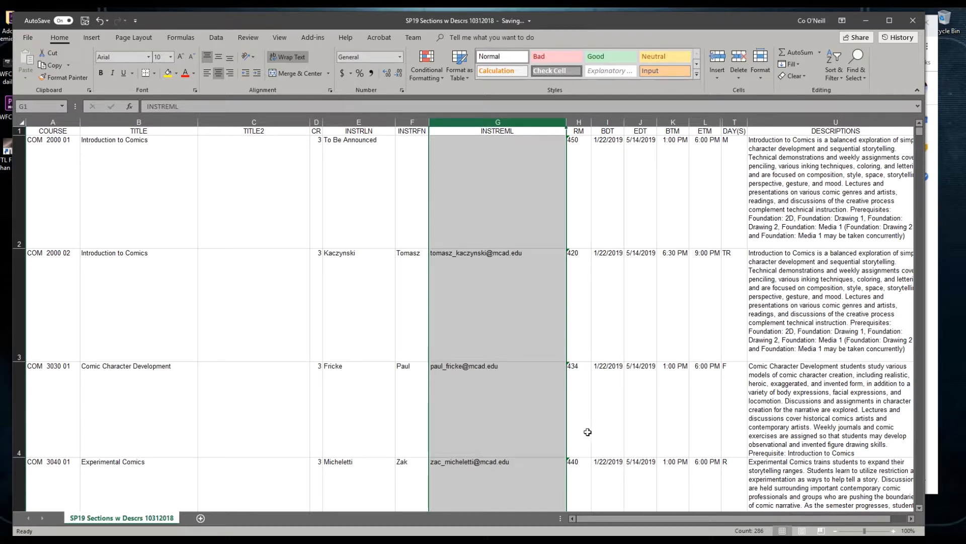
{"action": "mouse_move", "coordinate": [697, 521]}
{"action": "left_mouse_down"}
{"action": "mouse_move", "coordinate": [760, 530]}
{"action": "mouse_move", "coordinate": [684, 523]}
{"action": "left_mouse_up"}
{"action": "left_click_drag", "start_coordinate": [642, 526], "coordinate": [760, 523]}
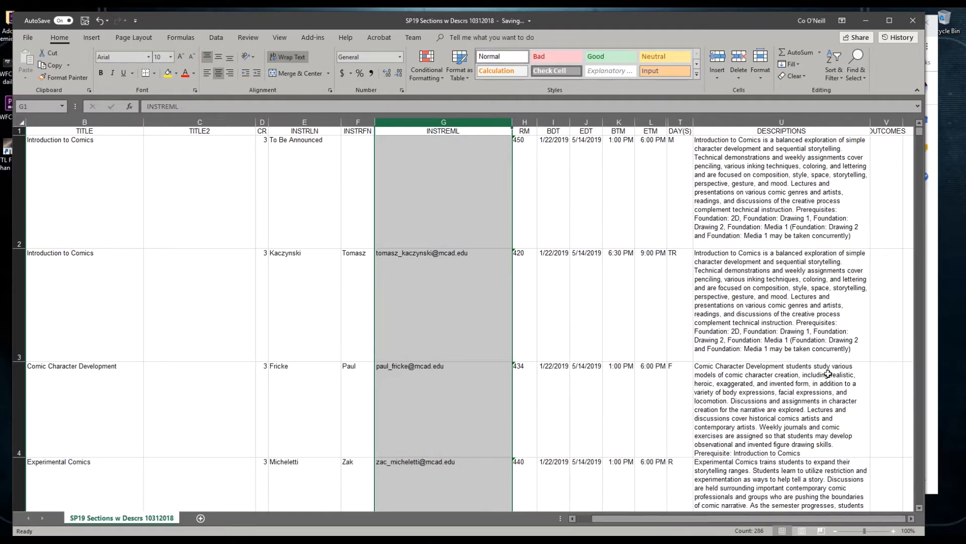
{"action": "left_click", "coordinate": [900, 182]}
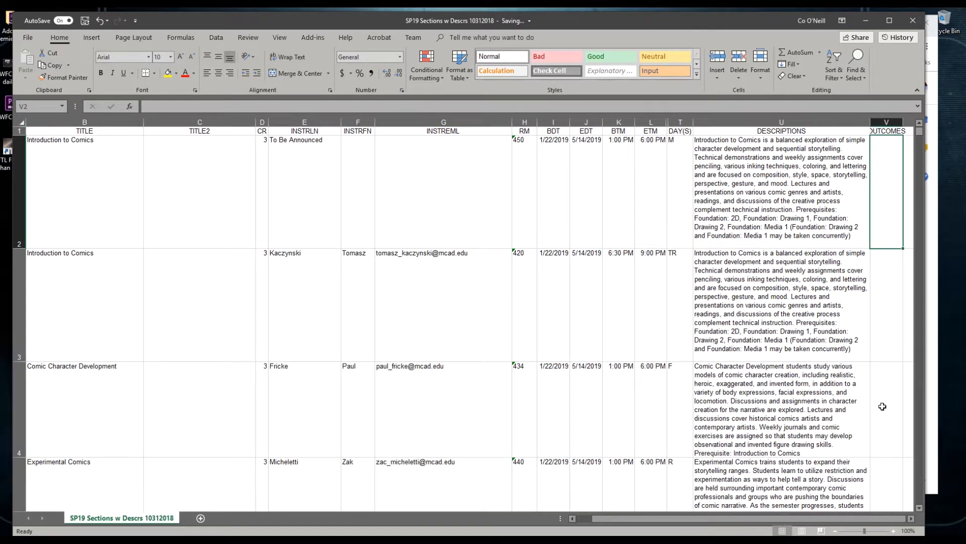
{"action": "left_click_drag", "start_coordinate": [599, 518], "coordinate": [584, 522]}
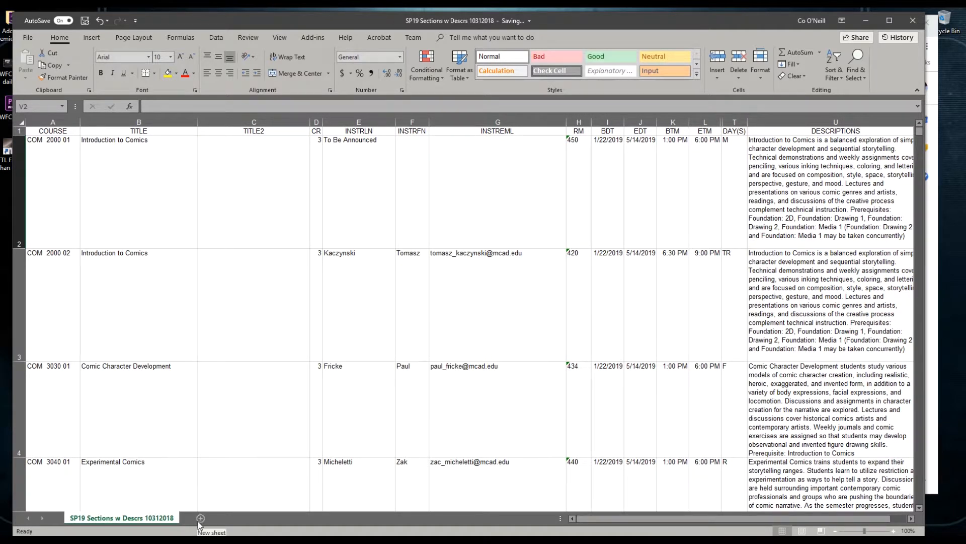
{"action": "left_click", "coordinate": [53, 154]}
{"action": "left_click", "coordinate": [46, 121]}
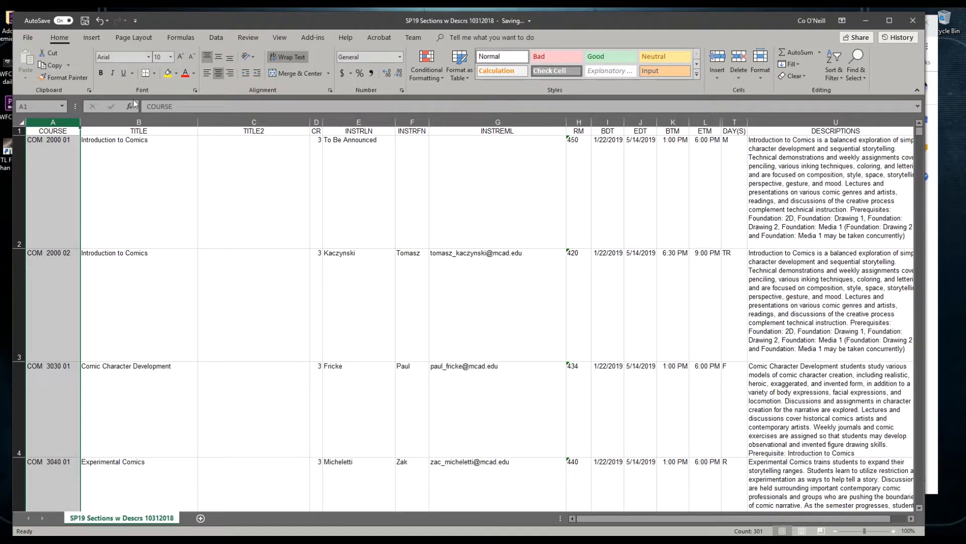
{"action": "left_click", "coordinate": [856, 70]}
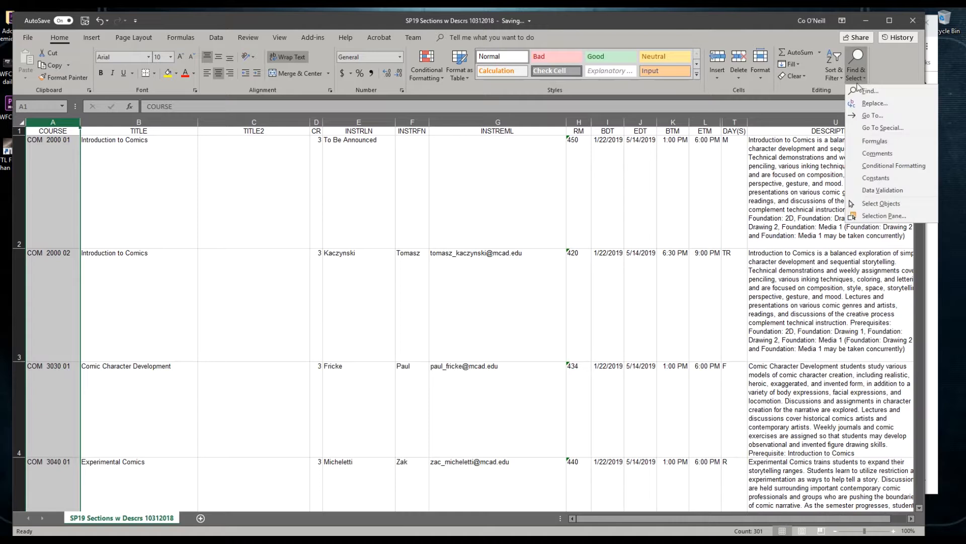
{"action": "left_click", "coordinate": [870, 103]}
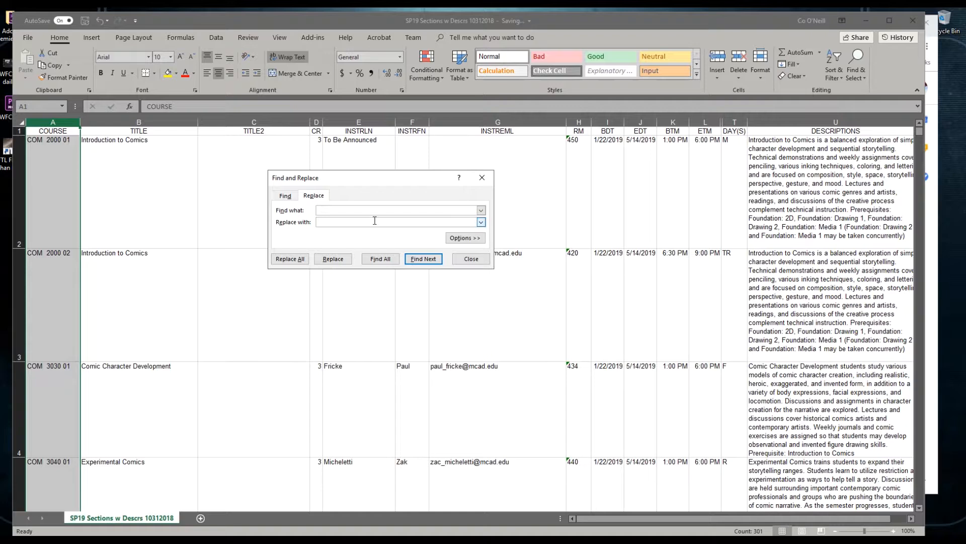
{"action": "left_click", "coordinate": [286, 261]}
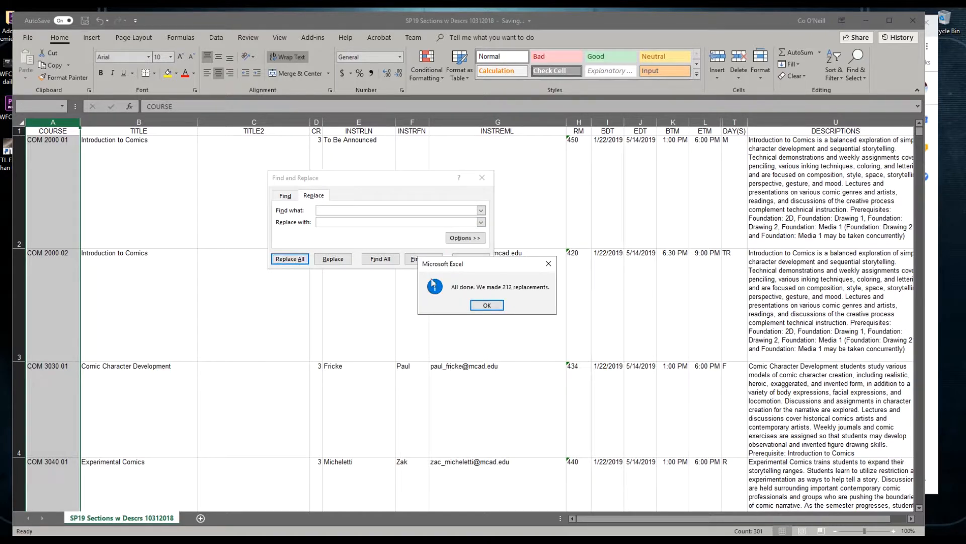
{"action": "left_click", "coordinate": [487, 305]}
{"action": "key", "text": "Return"}
{"action": "left_click", "coordinate": [491, 305]}
{"action": "key", "text": "Return"}
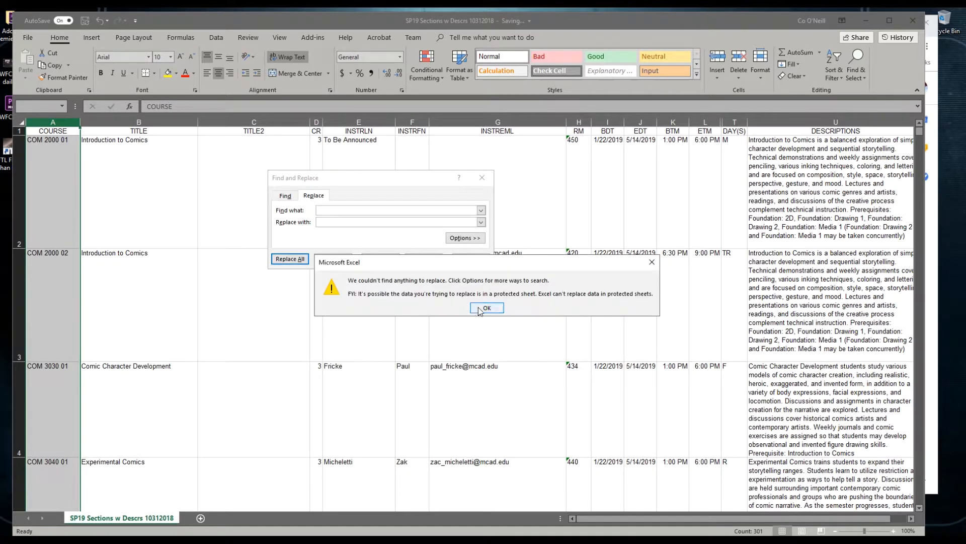
{"action": "left_click", "coordinate": [479, 308]}
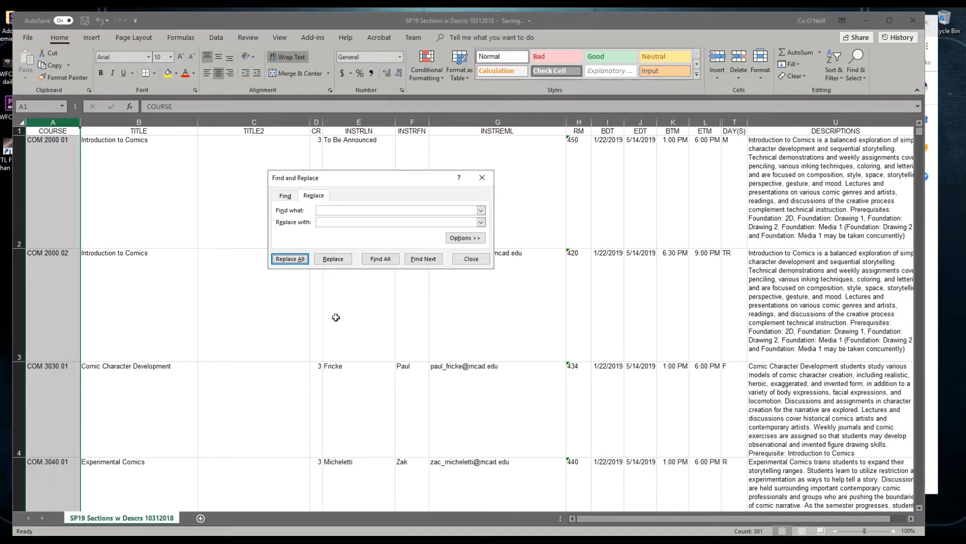
{"action": "left_click", "coordinate": [484, 262]}
{"action": "left_click", "coordinate": [52, 173]}
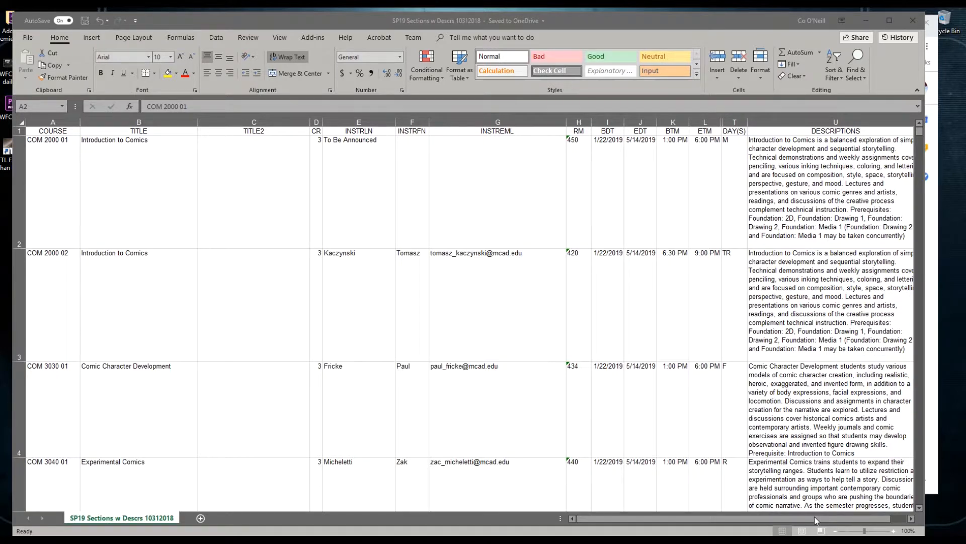
Copy the whole COURSE column and paste it into column A of a new sheet.
{"action": "left_click", "coordinate": [55, 121]}
{"action": "left_click", "coordinate": [56, 122]}
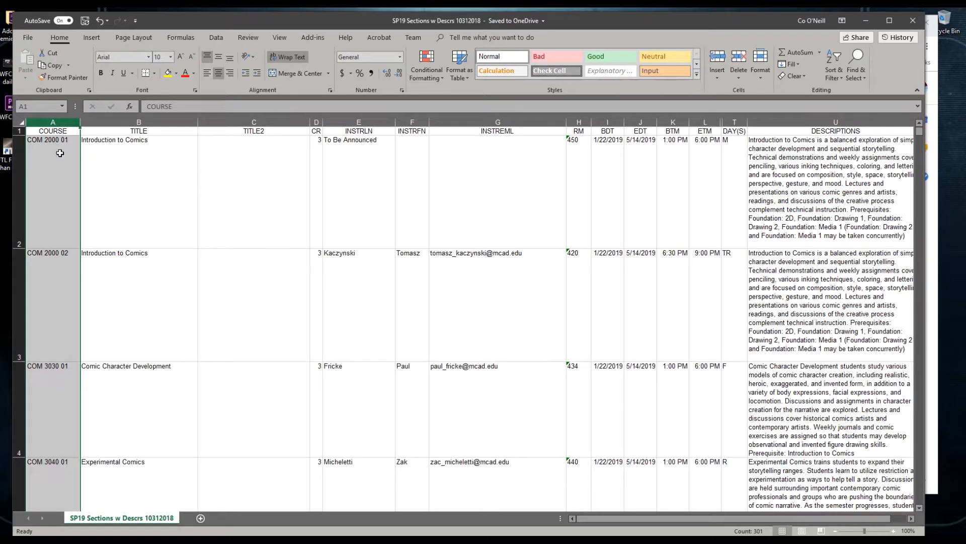
{"action": "key", "text": "ctrl+c"}
{"action": "left_click", "coordinate": [200, 518]}
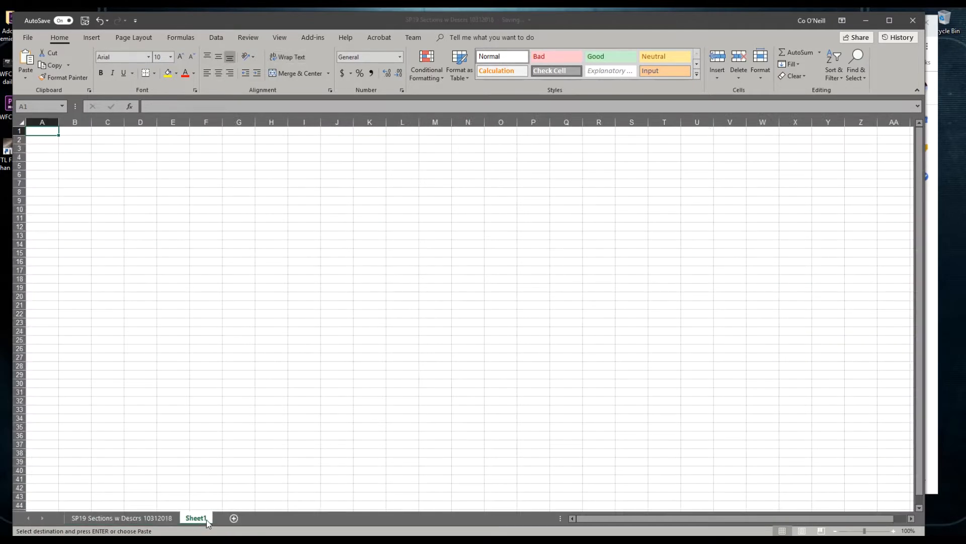
{"action": "key", "text": "ctrl+v"}
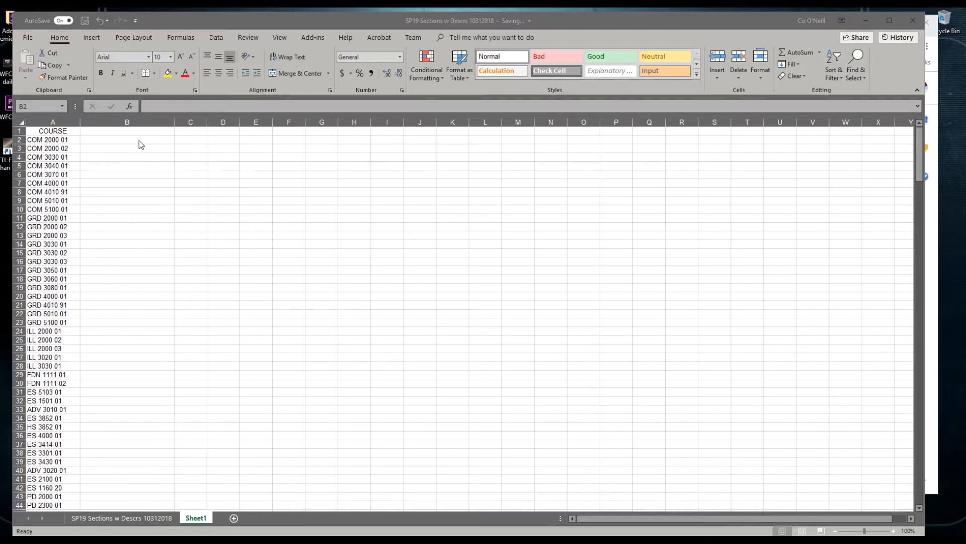
Enter the formula =LEFT(A2, LEN(A2)-3) in cell B2 to strip the section number from the course code.
{"action": "left_click", "coordinate": [139, 141]}
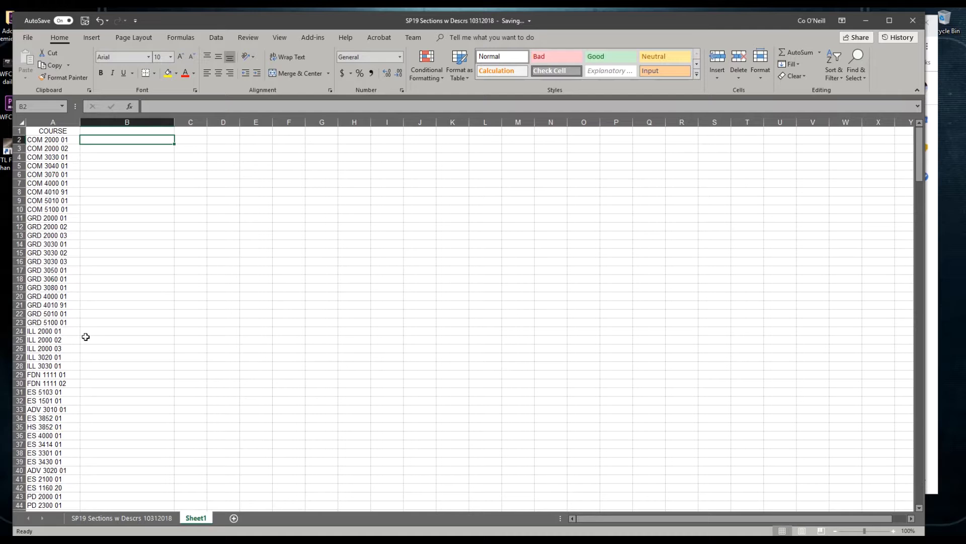
{"action": "type", "text": "="}
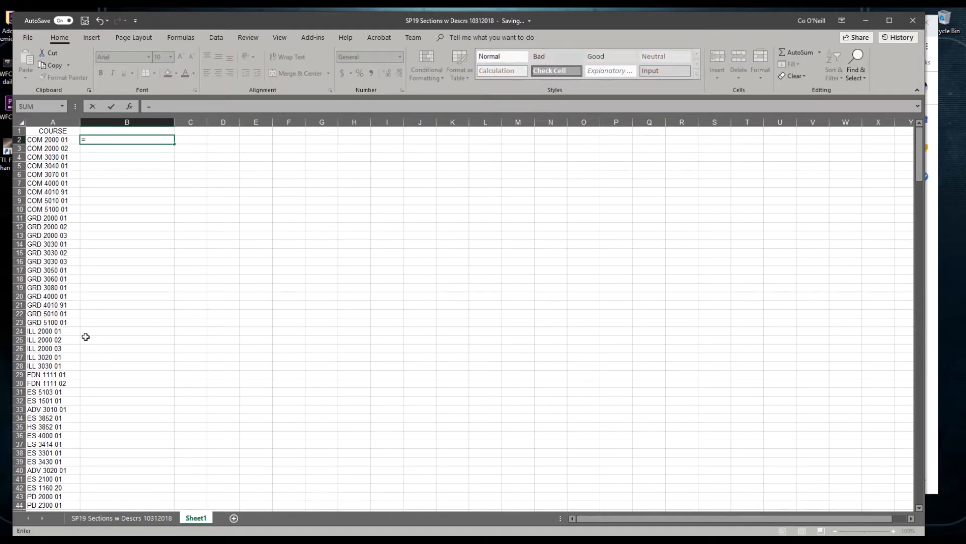
{"action": "type", "text": "left"}
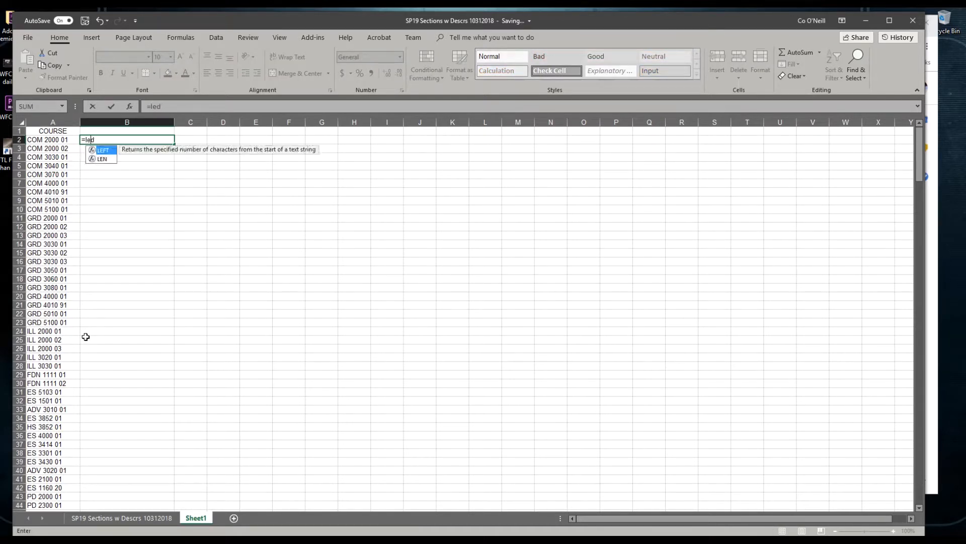
{"action": "type", "text": "(a2, len("}
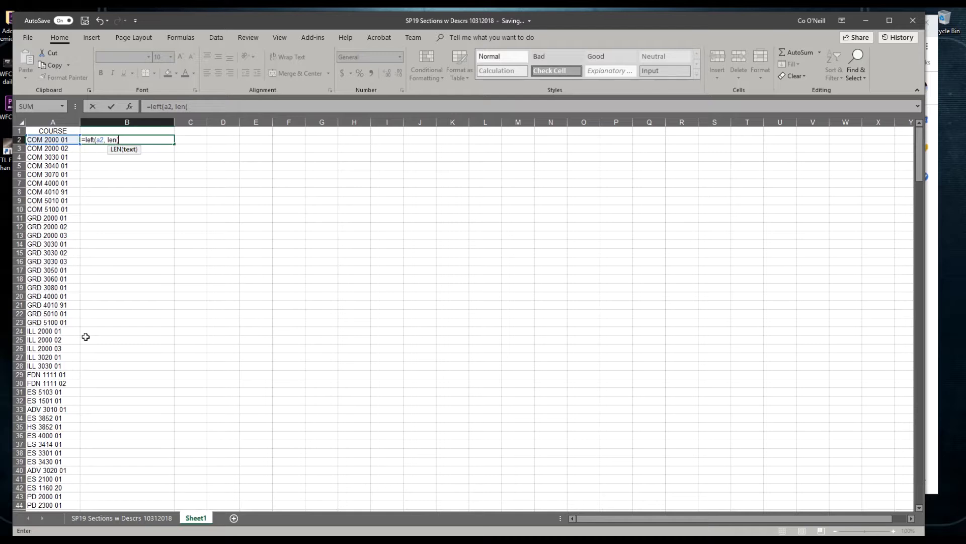
{"action": "type", "text": "a2)-2)"}
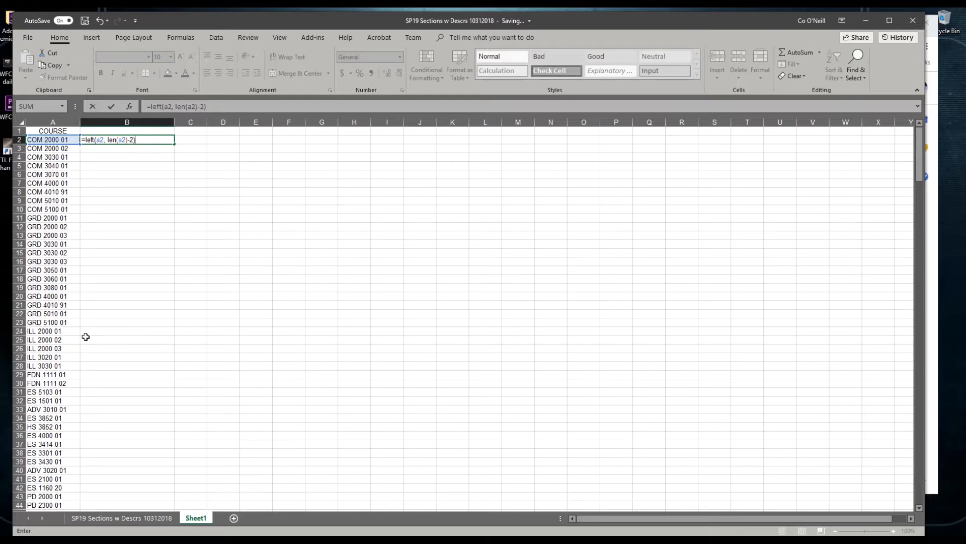
{"action": "key", "text": "BackSpace"}
{"action": "key", "text": "BackSpace"}
{"action": "type", "text": "3"}
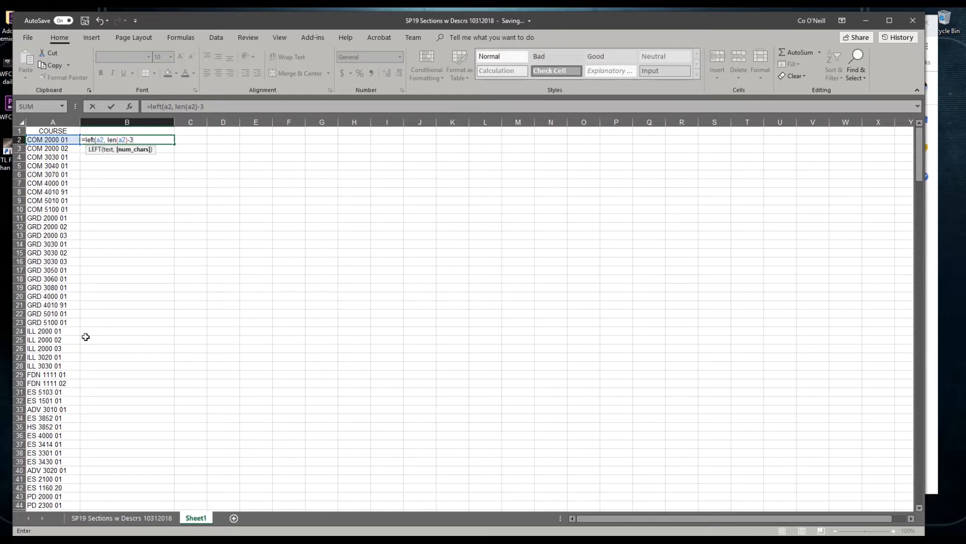
{"action": "type", "text": ")"}
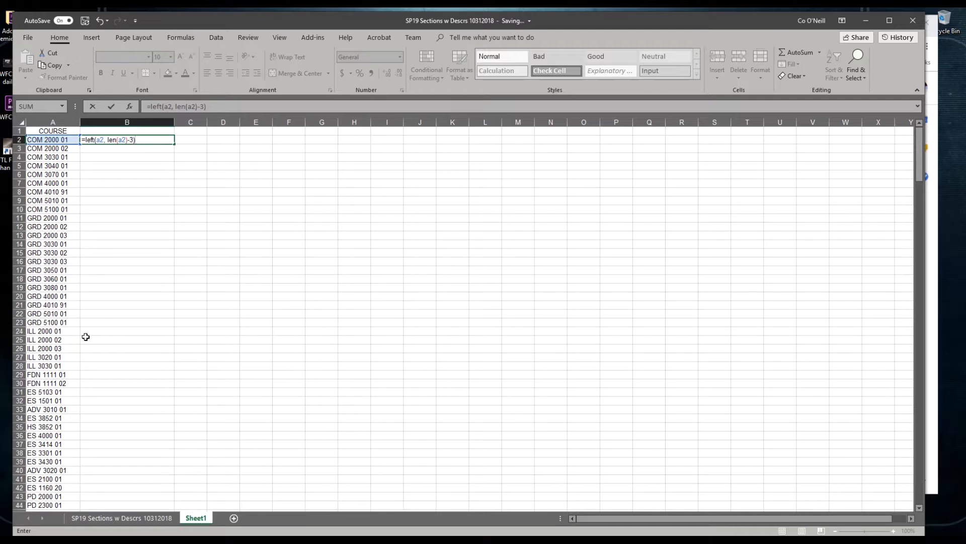
{"action": "key", "text": "Return"}
Copy the formula in B2 to B3 through B301, covering every course row.
{"action": "key", "text": "Up"}
{"action": "key", "text": "ctrl+c"}
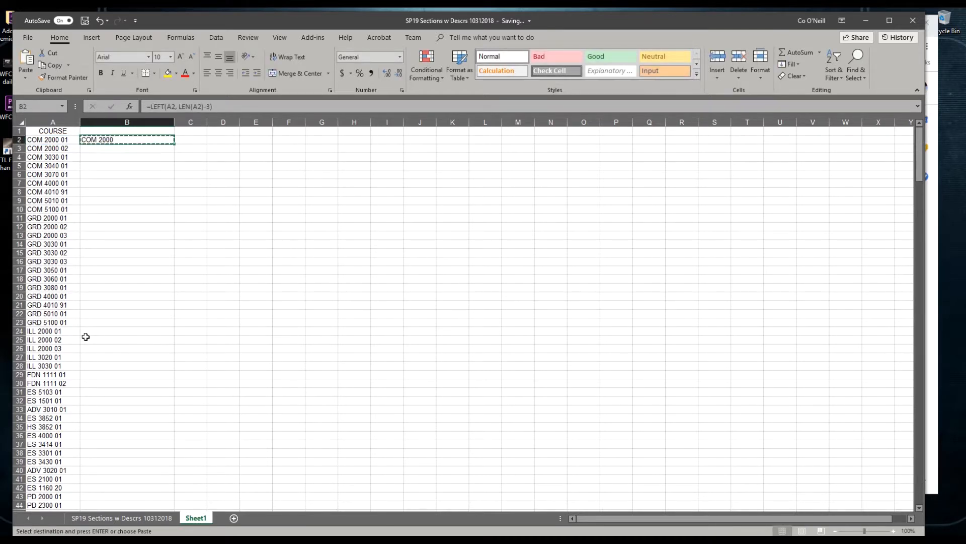
{"action": "key", "text": "Down"}
{"action": "key", "text": "shift+Down"}
{"action": "key", "text": "shift+Down"}
{"action": "key", "text": "shift+Down"}
{"action": "key", "text": "shift+Down"}
{"action": "key", "text": "shift+Down"}
{"action": "key", "text": "shift+Down"}
{"action": "key", "text": "shift+Down"}
{"action": "key", "text": "shift+Down"}
{"action": "key", "text": "shift+Down"}
{"action": "key", "text": "shift+Down"}
{"action": "key", "text": "shift+Down"}
{"action": "key", "text": "shift+Down"}
{"action": "key", "text": "shift+Down"}
{"action": "key", "text": "shift+Down"}
{"action": "key", "text": "shift+Down"}
{"action": "key", "text": "shift+Down"}
{"action": "key", "text": "shift+Down"}
{"action": "key", "text": "shift+Down"}
{"action": "key", "text": "shift+Down"}
{"action": "key", "text": "shift+Down"}
{"action": "key", "text": "shift+Down"}
{"action": "key", "text": "shift+Down"}
{"action": "key", "text": "shift+Down"}
{"action": "key", "text": "shift+Down"}
{"action": "key", "text": "shift+Down"}
{"action": "key", "text": "shift+Down"}
{"action": "key", "text": "shift+Down"}
{"action": "key", "text": "shift+Down"}
{"action": "key", "text": "shift+Down"}
{"action": "key", "text": "shift+Down"}
{"action": "key", "text": "shift+Down"}
{"action": "key", "text": "shift+Down"}
{"action": "key", "text": "shift+Down"}
{"action": "key", "text": "shift+Down"}
{"action": "key", "text": "shift+Down"}
{"action": "key", "text": "shift+Down"}
{"action": "key", "text": "shift+Down"}
{"action": "key", "text": "shift+Down"}
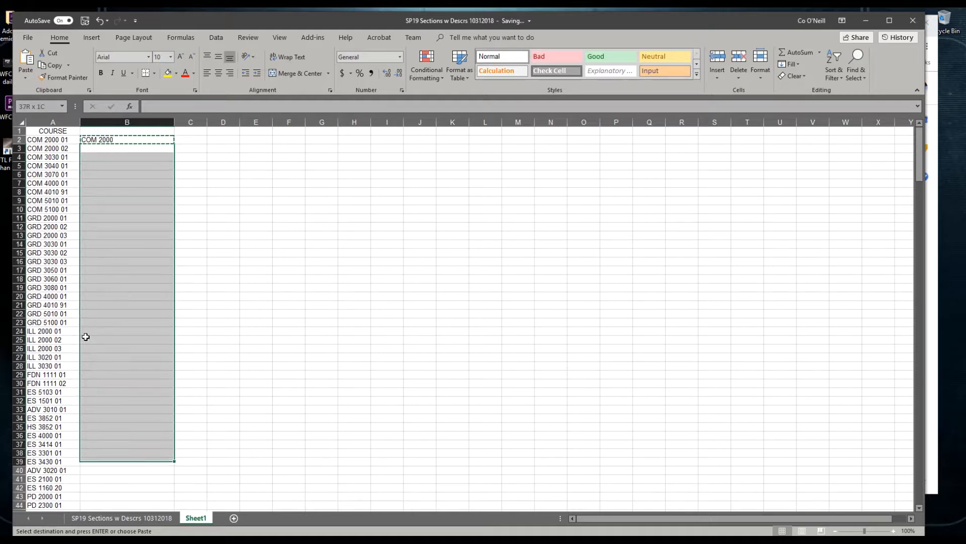
{"action": "key", "text": "shift+Down"}
{"action": "key", "text": "shift+Down"}
{"action": "key", "text": "shift+Down"}
{"action": "key", "text": "shift+Down"}
{"action": "key", "text": "shift+Down"}
{"action": "key", "text": "shift+Down"}
{"action": "key", "text": "shift+Down"}
{"action": "key", "text": "shift+Down"}
{"action": "key", "text": "shift+Down"}
{"action": "key", "text": "shift+Down"}
{"action": "key", "text": "shift+Down"}
{"action": "key", "text": "shift+Down"}
{"action": "key", "text": "shift+Down"}
{"action": "key", "text": "shift+Down"}
{"action": "key", "text": "shift+Down"}
{"action": "key", "text": "shift+Down"}
{"action": "key", "text": "shift+Down"}
{"action": "key", "text": "shift+Down"}
{"action": "key", "text": "shift+Down"}
{"action": "key", "text": "shift+Down"}
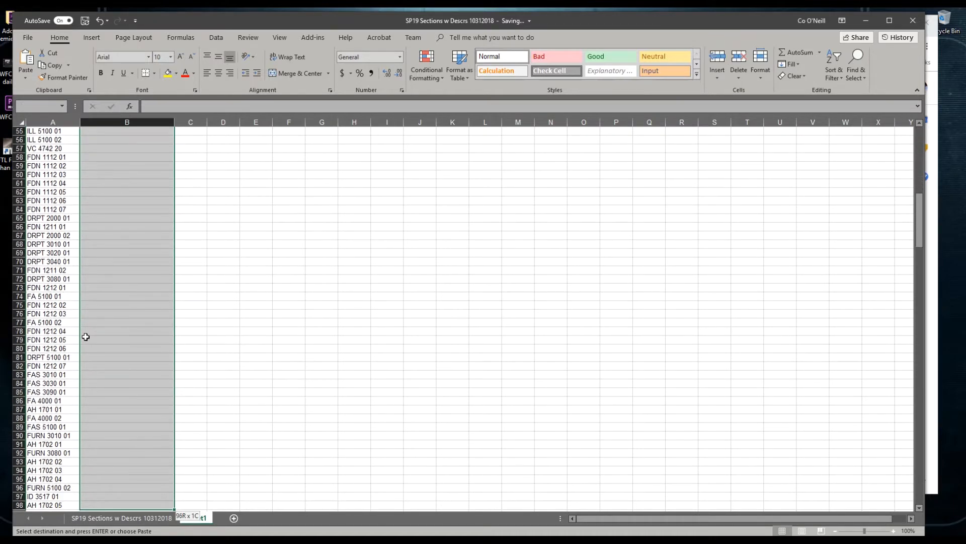
{"action": "key", "text": "shift+Down"}
{"action": "key", "text": "shift+Down"}
{"action": "key", "text": "shift+Down"}
{"action": "key", "text": "shift+Down"}
{"action": "key", "text": "shift+Down"}
{"action": "key", "text": "shift+Down"}
{"action": "key", "text": "shift+Down"}
{"action": "key", "text": "shift+Down"}
{"action": "key", "text": "shift+Down"}
{"action": "key", "text": "shift+Down"}
{"action": "key", "text": "shift+Down"}
{"action": "key", "text": "shift+Down"}
{"action": "key", "text": "shift+Down"}
{"action": "key", "text": "shift+Down"}
{"action": "key", "text": "shift+Down"}
{"action": "key", "text": "shift+Down"}
{"action": "key", "text": "shift+Down"}
{"action": "key", "text": "shift+Down"}
{"action": "key", "text": "shift+Down"}
{"action": "key", "text": "shift+Down"}
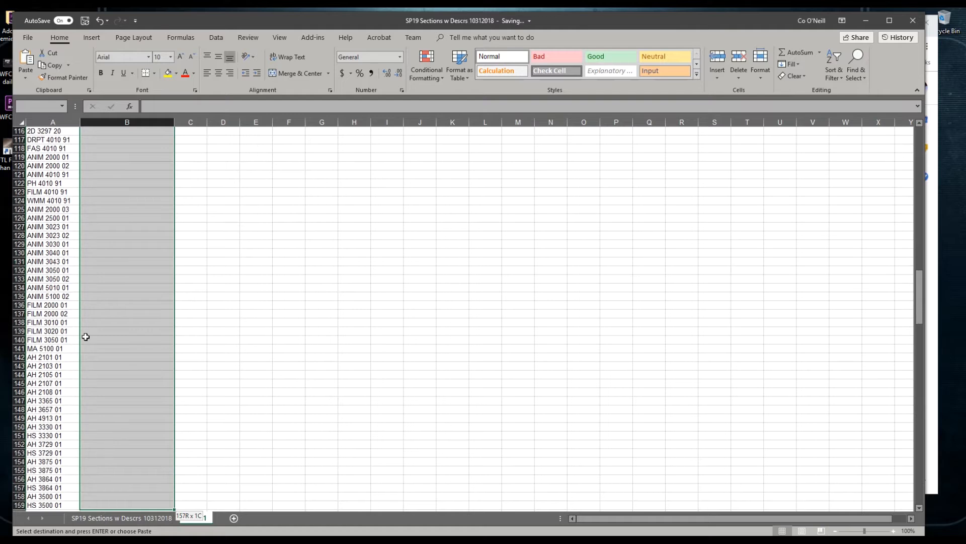
{"action": "key", "text": "shift+Down"}
{"action": "key", "text": "shift+Down"}
{"action": "key", "text": "shift+Down"}
{"action": "key", "text": "shift+Down"}
{"action": "key", "text": "shift+Down"}
{"action": "key", "text": "shift+Down"}
{"action": "key", "text": "shift+Down"}
{"action": "key", "text": "shift+Down"}
{"action": "key", "text": "shift+Down"}
{"action": "key", "text": "shift+Down"}
{"action": "key", "text": "shift+Down"}
{"action": "key", "text": "shift+Down"}
{"action": "key", "text": "shift+Down"}
{"action": "key", "text": "shift+Down"}
{"action": "key", "text": "shift+Down"}
{"action": "key", "text": "shift+Down"}
{"action": "key", "text": "shift+Down"}
{"action": "key", "text": "shift+Down"}
{"action": "key", "text": "shift+Down"}
{"action": "key", "text": "shift+Down"}
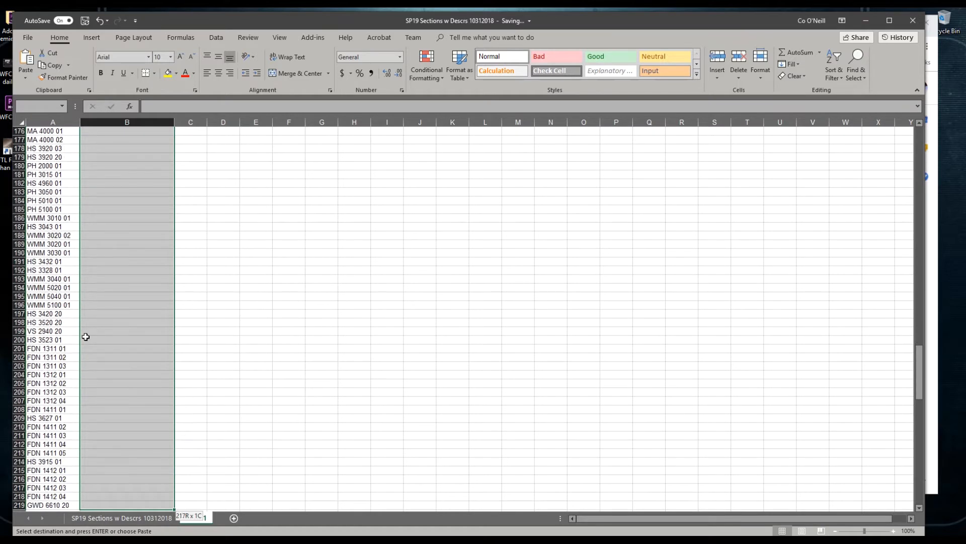
{"action": "key", "text": "shift+Down"}
{"action": "key", "text": "shift+Down"}
{"action": "key", "text": "shift+Down"}
{"action": "key", "text": "shift+Down"}
{"action": "key", "text": "shift+Down"}
{"action": "key", "text": "shift+Down"}
{"action": "key", "text": "shift+Down"}
{"action": "key", "text": "shift+Down"}
{"action": "key", "text": "shift+Down"}
{"action": "key", "text": "shift+Down"}
{"action": "key", "text": "shift+Down"}
{"action": "key", "text": "shift+Down"}
{"action": "key", "text": "shift+Down"}
{"action": "key", "text": "shift+Down"}
{"action": "key", "text": "shift+Down"}
{"action": "key", "text": "shift+Down"}
{"action": "key", "text": "shift+Down"}
{"action": "key", "text": "shift+Down"}
{"action": "key", "text": "shift+Down"}
{"action": "key", "text": "shift+Down"}
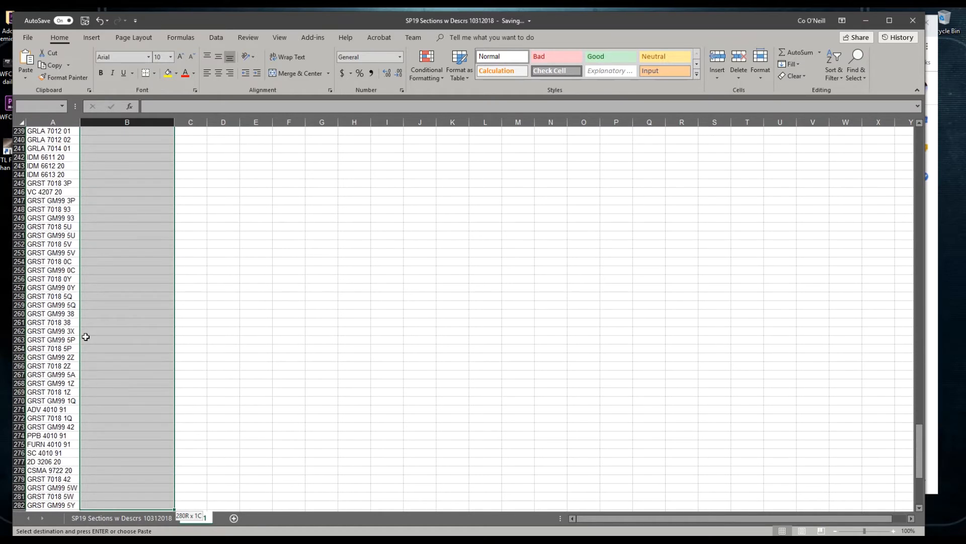
{"action": "key", "text": "shift+Up"}
{"action": "key", "text": "shift+Up"}
{"action": "key", "text": "shift+Up"}
{"action": "key", "text": "shift+Up"}
{"action": "key", "text": "shift+Up"}
{"action": "key", "text": "shift+Up"}
{"action": "key", "text": "shift+Up"}
{"action": "key", "text": "shift+Up"}
{"action": "key", "text": "shift+Up"}
{"action": "key", "text": "shift+Up"}
{"action": "key", "text": "shift+Up"}
{"action": "key", "text": "shift+Up"}
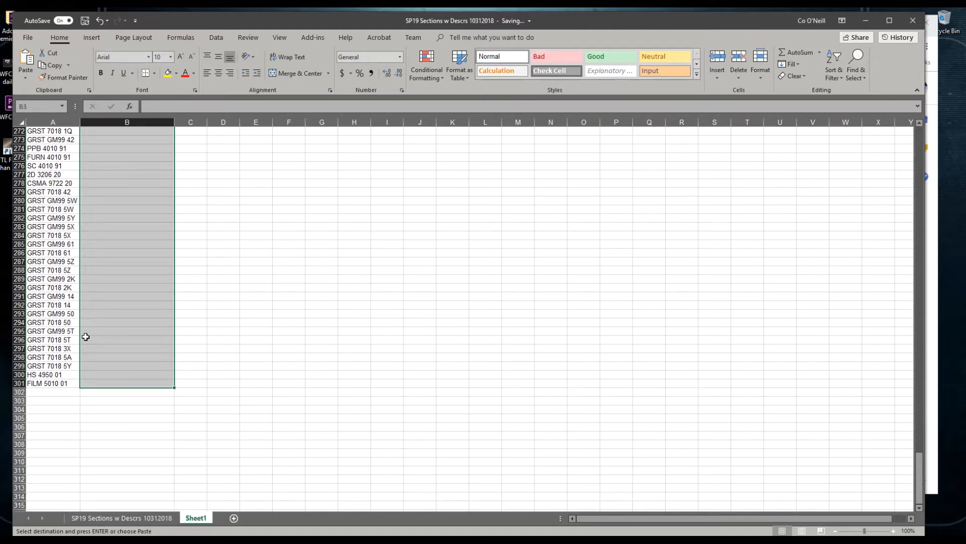
{"action": "key", "text": "ctrl+v"}
{"action": "key", "text": "Down"}
{"action": "key", "text": "Down"}
{"action": "key", "text": "Down"}
{"action": "key", "text": "Down"}
{"action": "key", "text": "Down"}
{"action": "key", "text": "Down"}
{"action": "key", "text": "Up"}
{"action": "key", "text": "Up"}
{"action": "key", "text": "Up"}
{"action": "key", "text": "Up"}
{"action": "key", "text": "Up"}
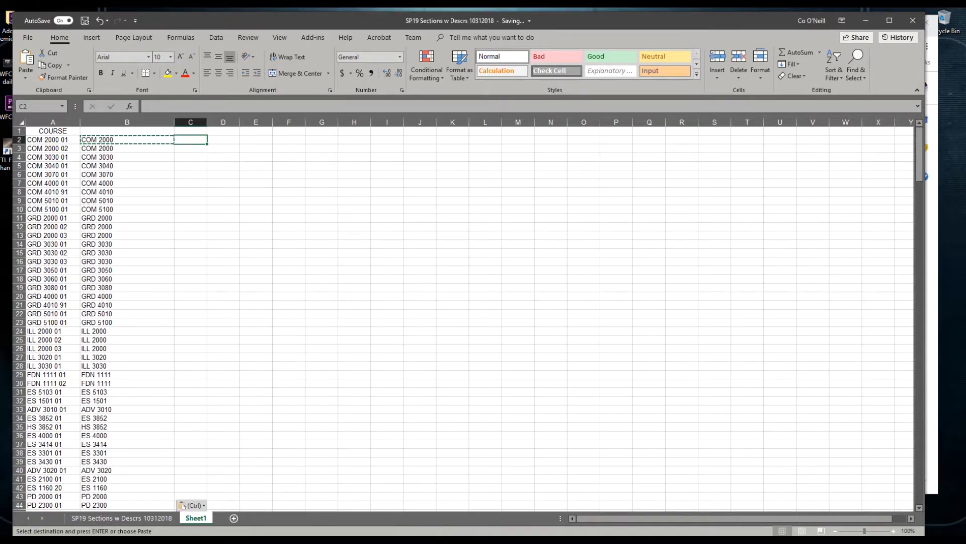
Check the COURSE code format in the MCAD Course Descriptions Outcomes Master SP19 workbook and return to the SP19 Sections workbook.
{"action": "mouse_move", "coordinate": [331, 540]}
{"action": "left_click", "coordinate": [383, 495]}
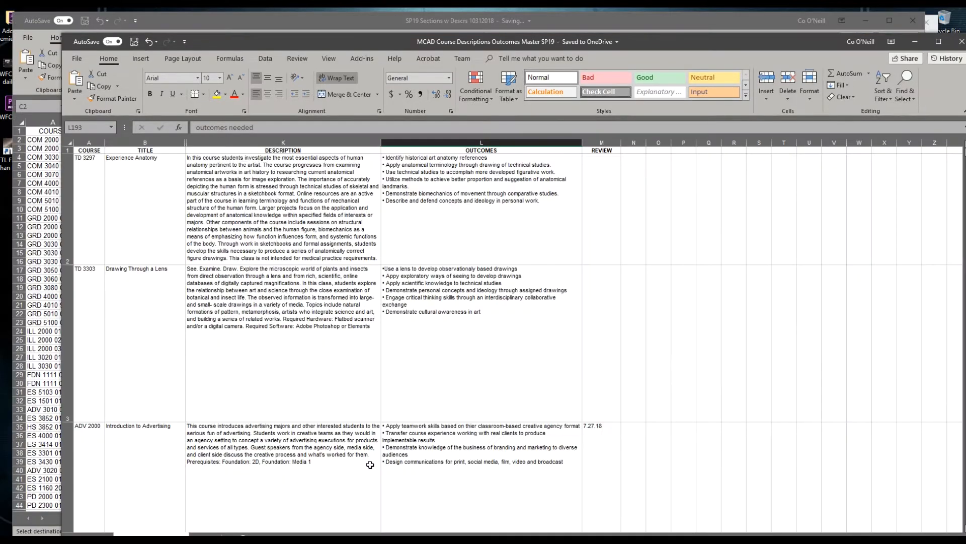
{"action": "left_click", "coordinate": [85, 194]}
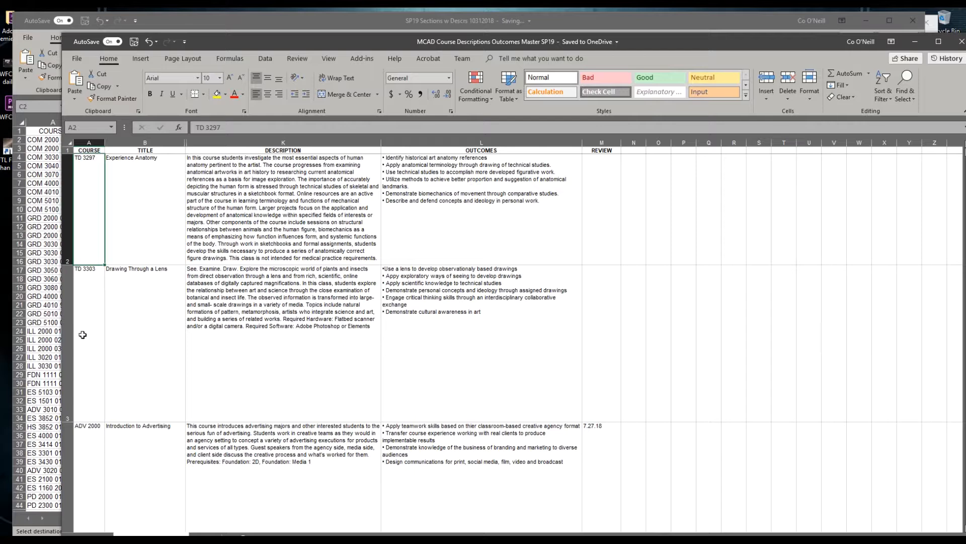
{"action": "left_click", "coordinate": [226, 18]}
{"action": "left_click", "coordinate": [60, 183]}
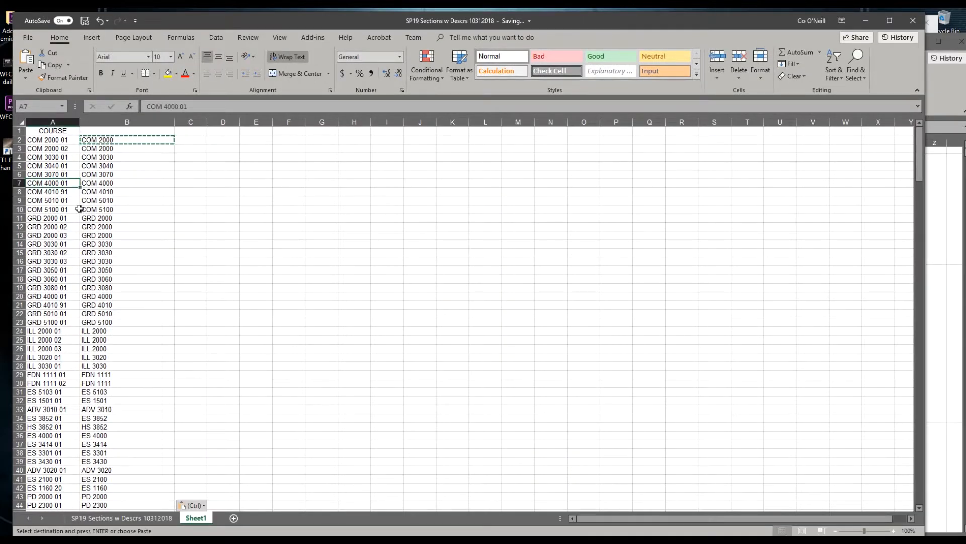
Try to replace every 2D with TD in the COURSE column of the SP19 Sections w Descrs 10312018 sheet.
{"action": "key", "text": "Escape"}
{"action": "scroll", "coordinate": [79, 208], "scroll_direction": "down", "scroll_amount": 7}
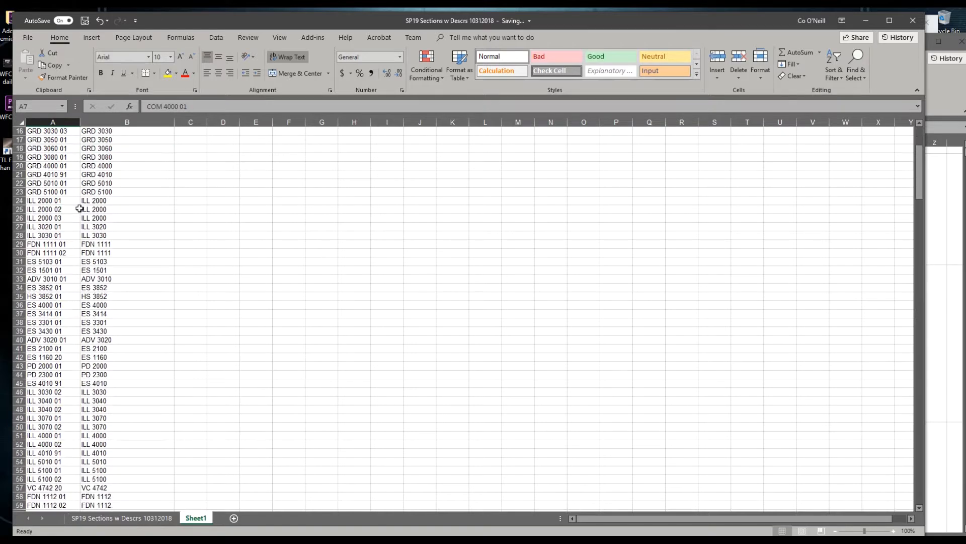
{"action": "scroll", "coordinate": [80, 209], "scroll_direction": "down", "scroll_amount": 11}
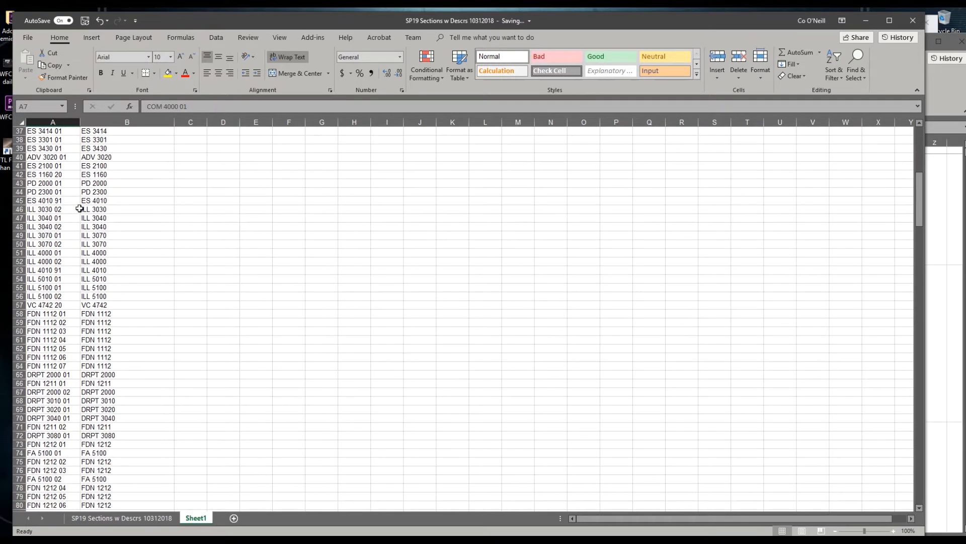
{"action": "scroll", "coordinate": [79, 209], "scroll_direction": "up", "scroll_amount": 18}
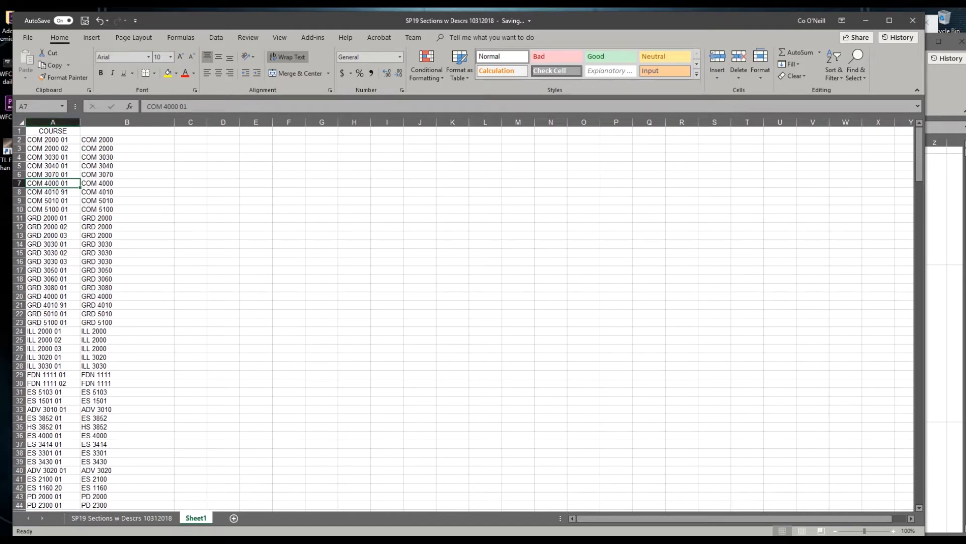
{"action": "left_click", "coordinate": [121, 518]}
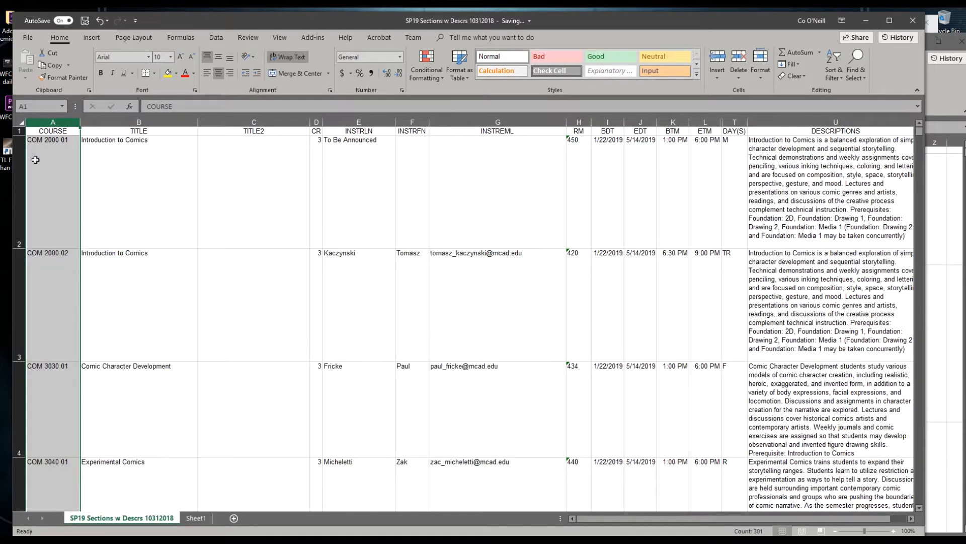
{"action": "left_click", "coordinate": [861, 75]}
{"action": "left_click", "coordinate": [869, 99]}
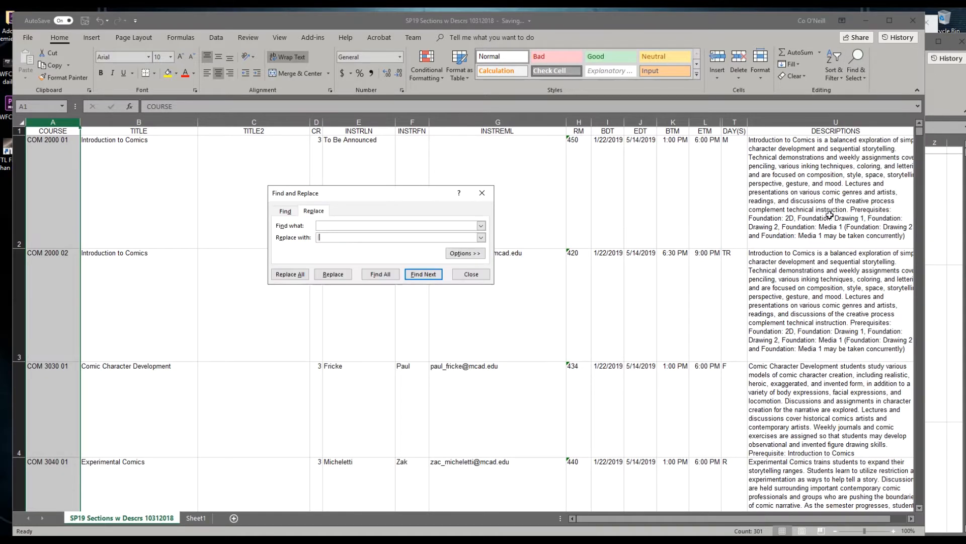
{"action": "key", "text": "shift+Tab"}
{"action": "type", "text": "2D"}
{"action": "key", "text": "Tab"}
{"action": "type", "text": "TD"}
{"action": "left_click", "coordinate": [296, 275]}
{"action": "left_click", "coordinate": [486, 305]}
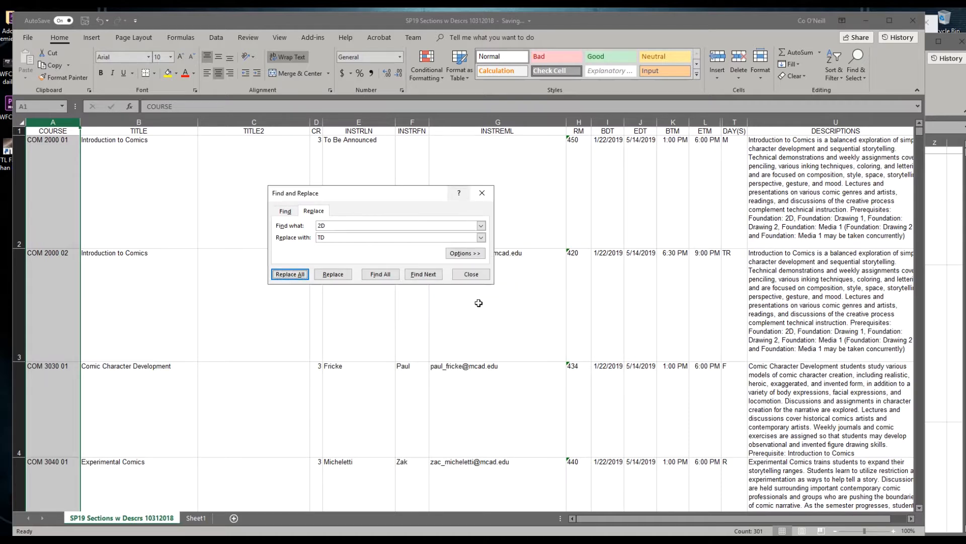
{"action": "left_click", "coordinate": [472, 275]}
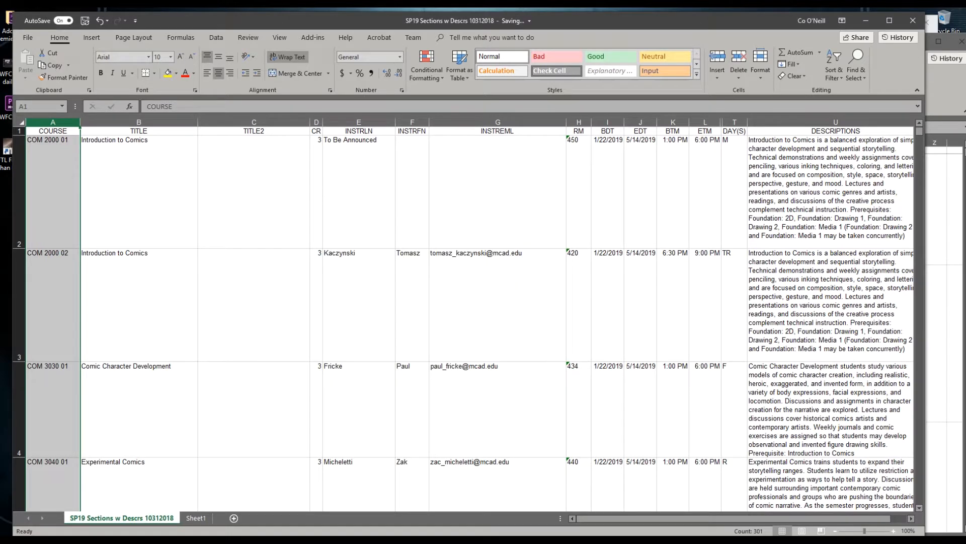
Try to replace every 2D with TD in the COURSE column of Sheet1.
{"action": "left_click", "coordinate": [198, 518]}
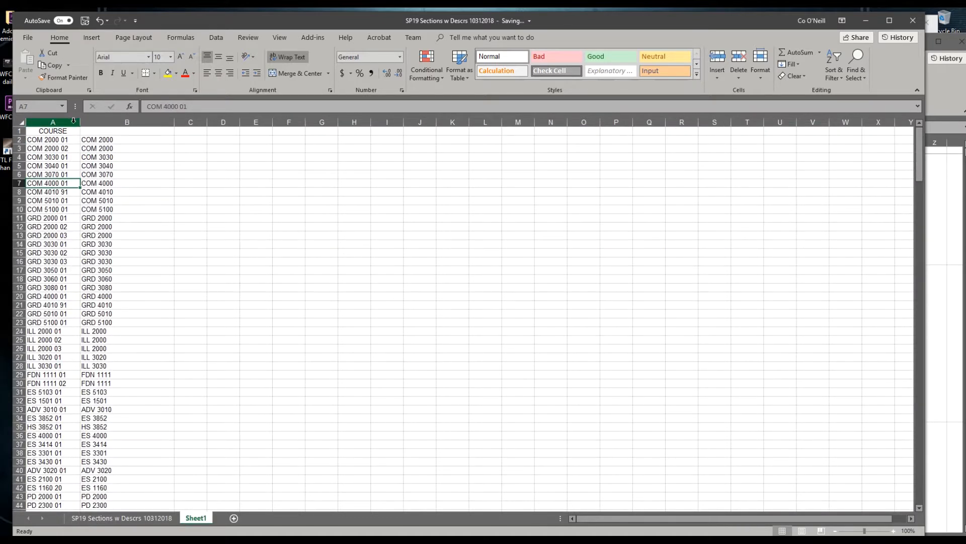
{"action": "left_click", "coordinate": [53, 122]}
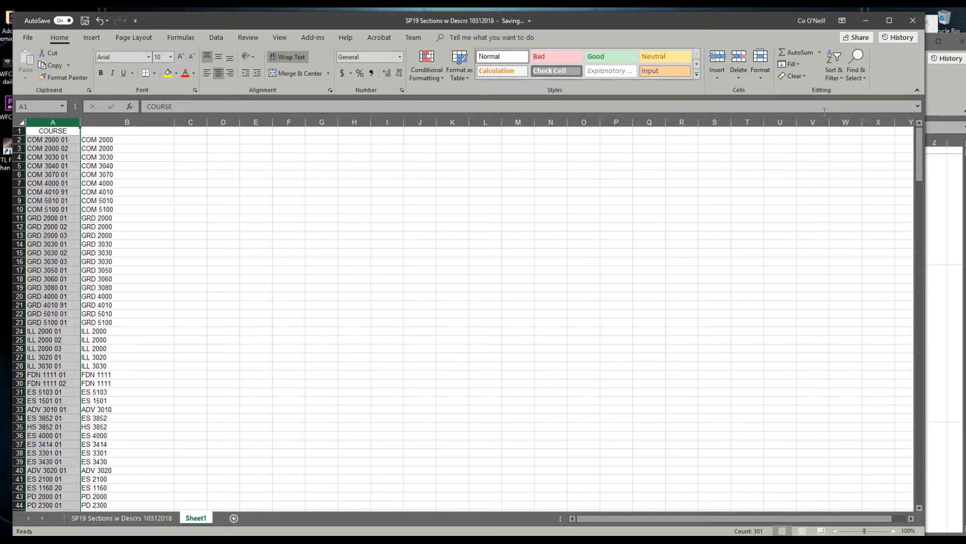
{"action": "left_click", "coordinate": [859, 77]}
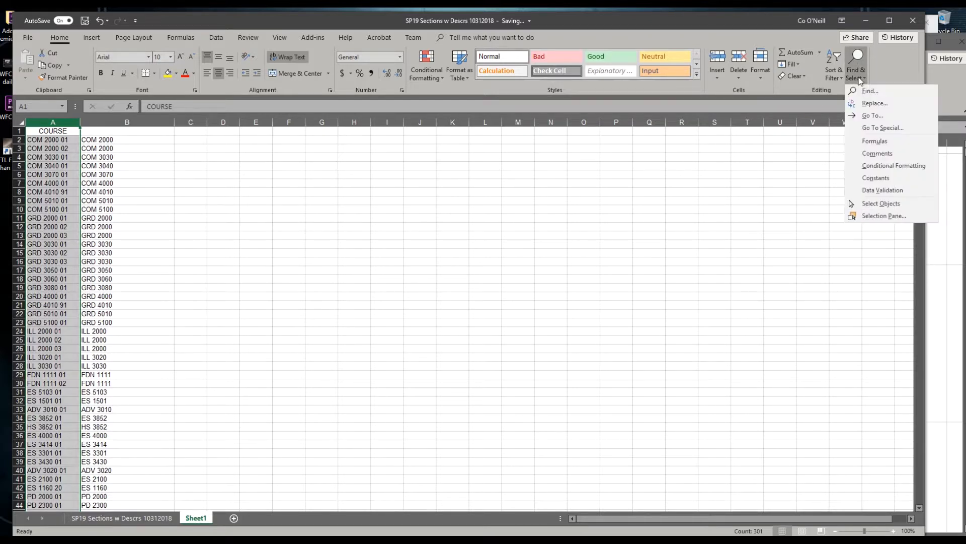
{"action": "left_click", "coordinate": [873, 100]}
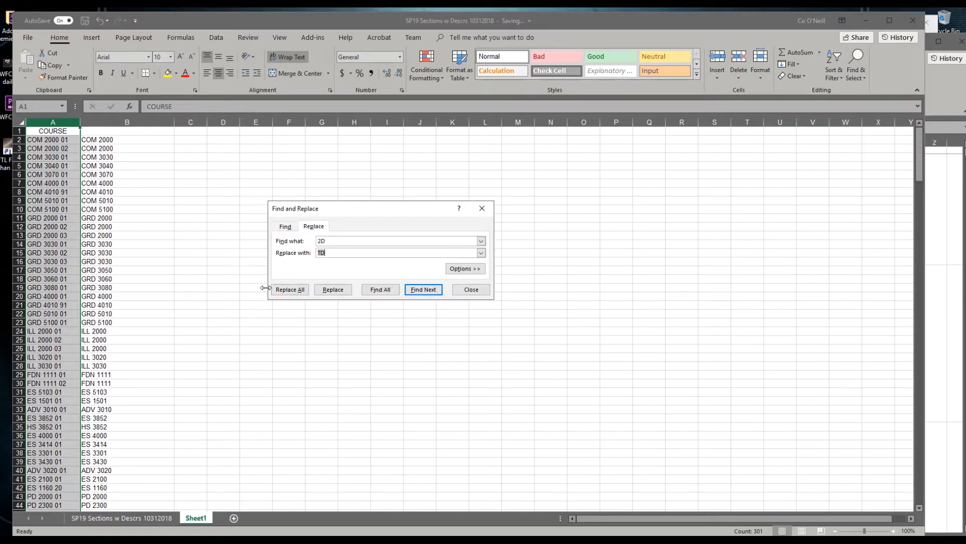
{"action": "left_click", "coordinate": [280, 290]}
{"action": "left_click", "coordinate": [478, 304]}
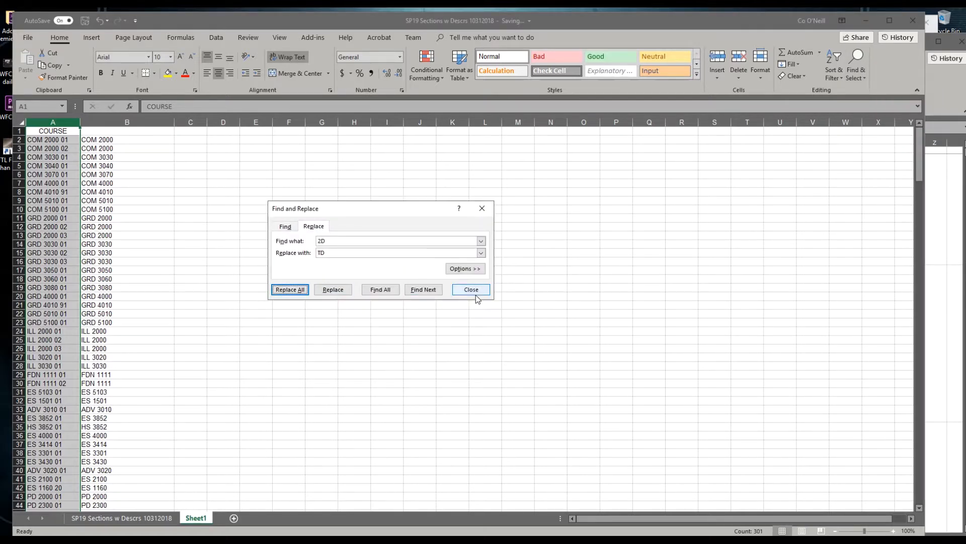
{"action": "left_click", "coordinate": [475, 294]}
Try to replace every 2D with TD in the section-free course codes in column B of Sheet1.
{"action": "left_click", "coordinate": [127, 123]}
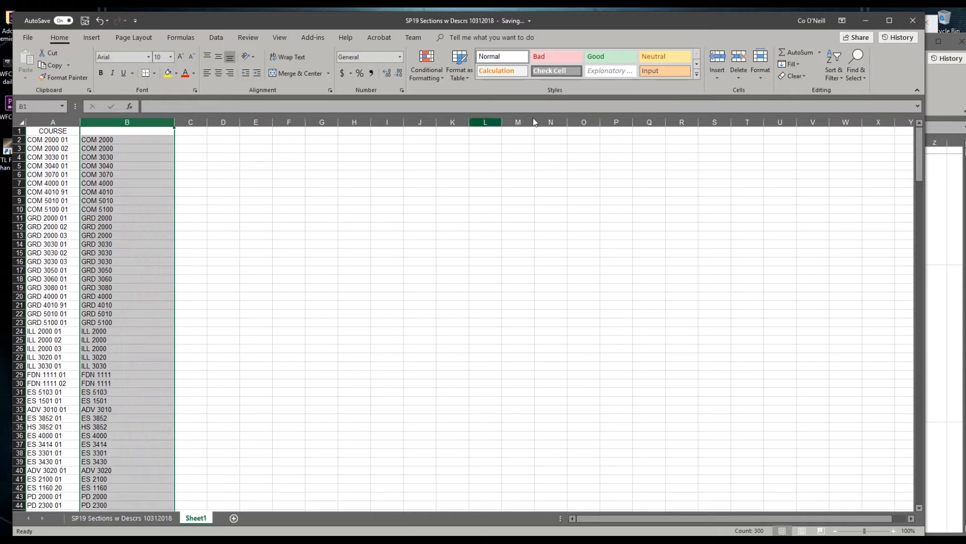
{"action": "left_click", "coordinate": [861, 77]}
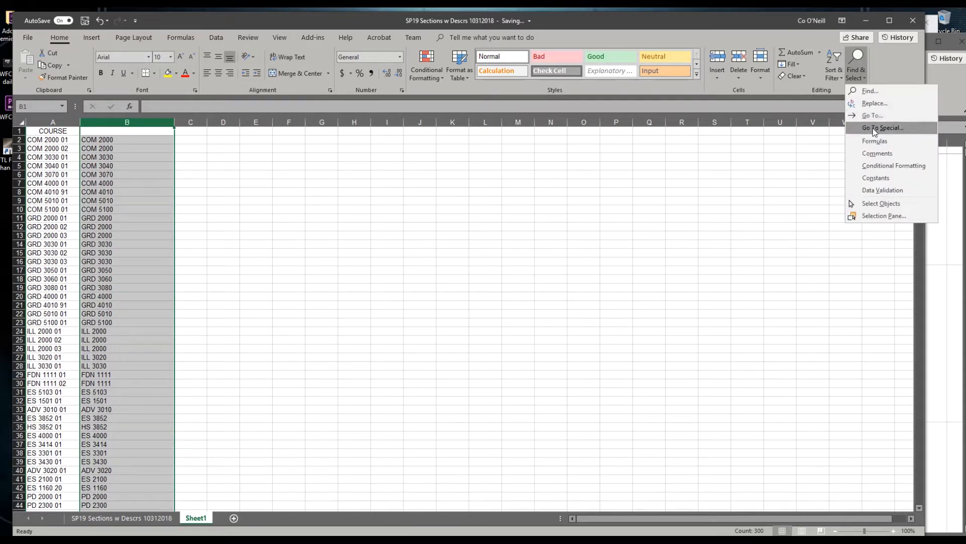
{"action": "left_click", "coordinate": [876, 103]}
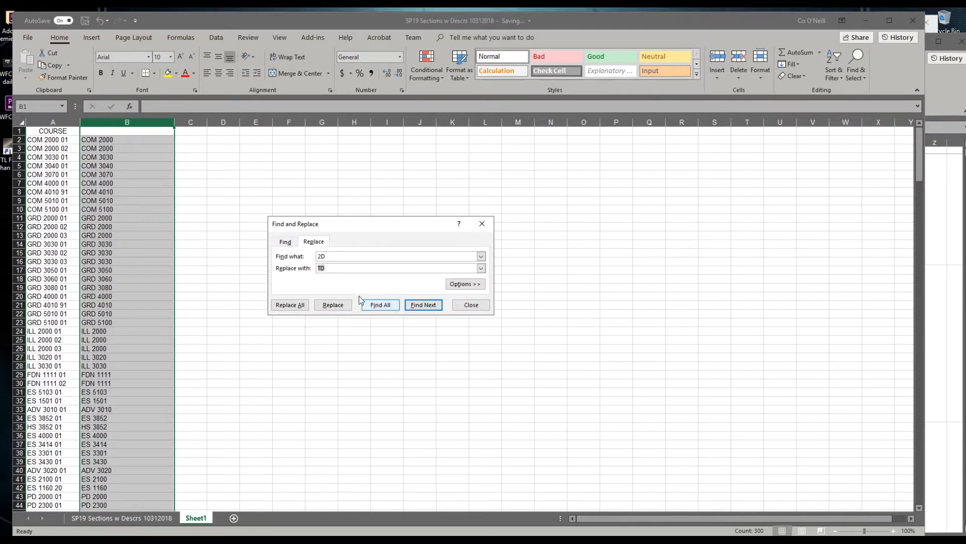
{"action": "left_click", "coordinate": [297, 305]}
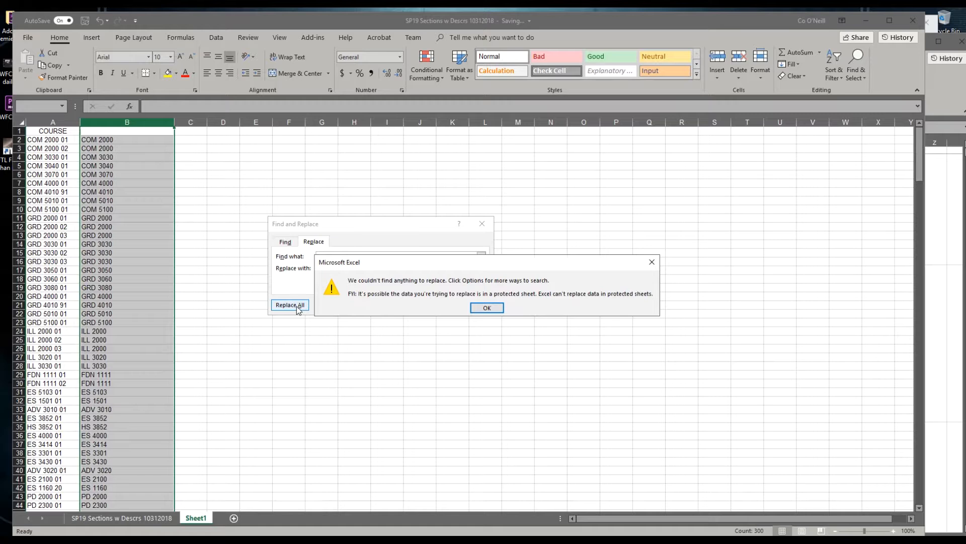
{"action": "left_click", "coordinate": [486, 308]}
{"action": "left_click", "coordinate": [476, 303]}
{"action": "left_click", "coordinate": [156, 131]}
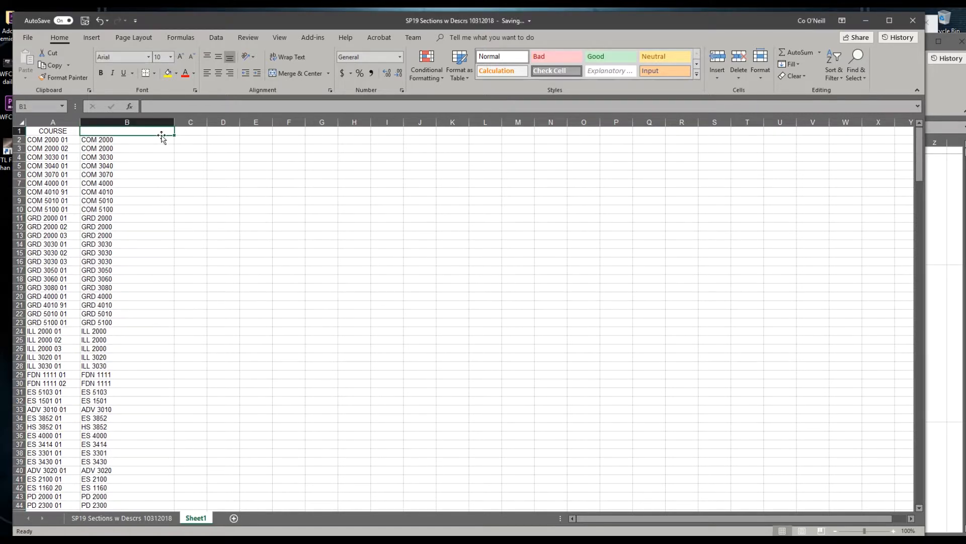
{"action": "left_click", "coordinate": [193, 141]}
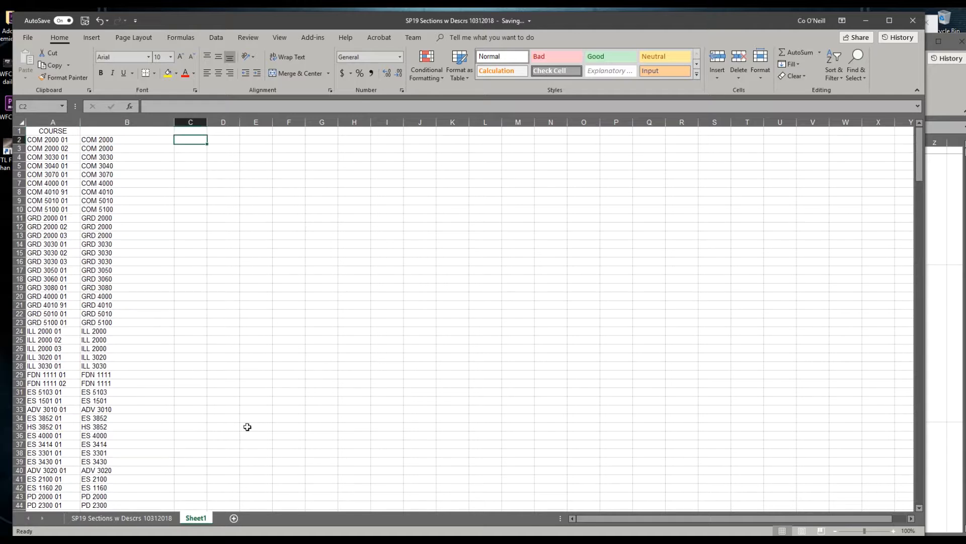
{"action": "type", "text": "="}
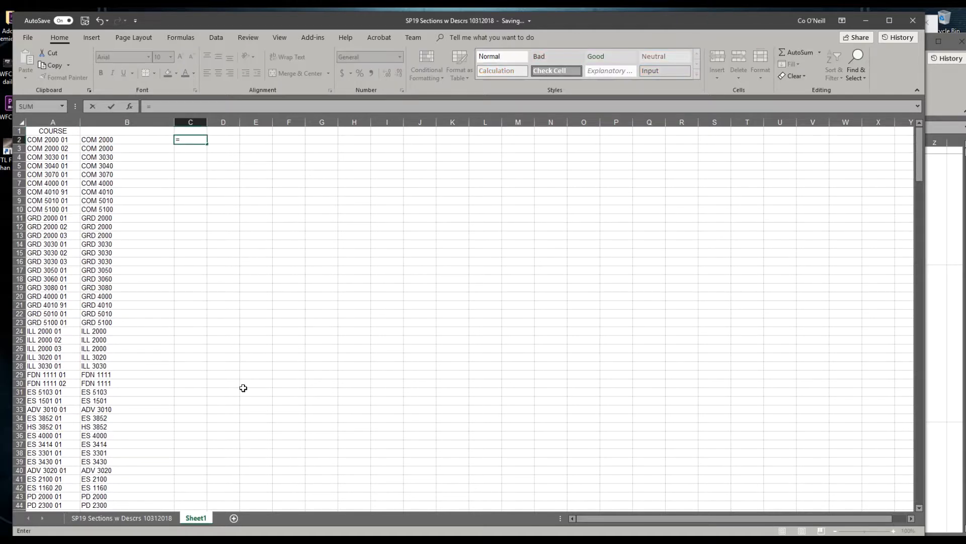
{"action": "type", "text": "c"}
{"action": "key", "text": "BackSpace"}
{"action": "type", "text": "vl"}
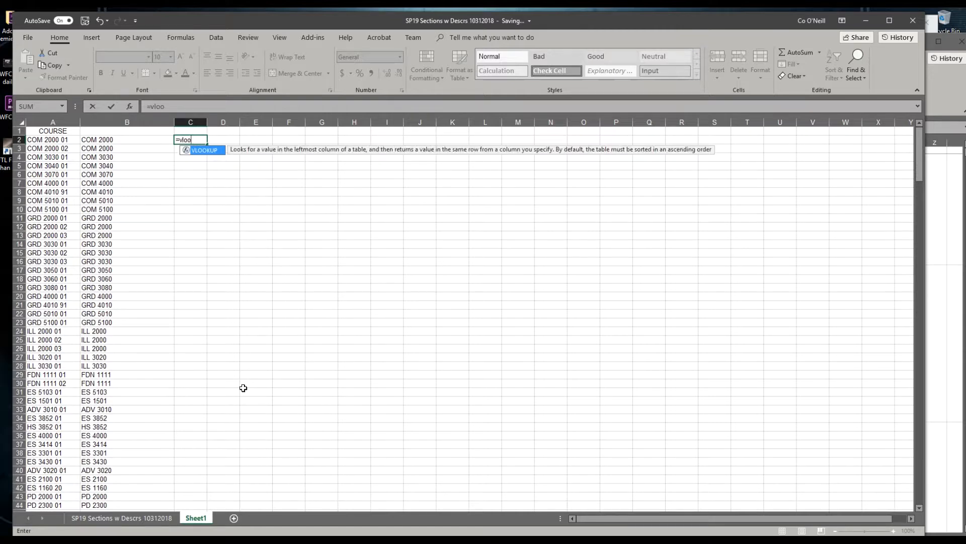
{"action": "type", "text": "oo"}
{"action": "key", "text": "Return"}
{"action": "key", "text": "Up"}
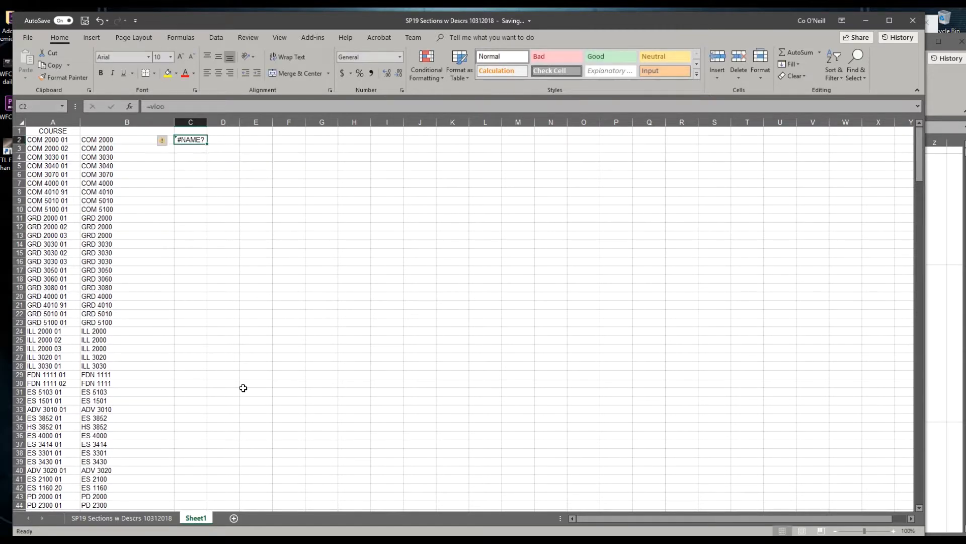
Begin a VLOOKUP formula in cell C2 of Sheet1 with B2 as the lookup value.
{"action": "type", "text": "=v"}
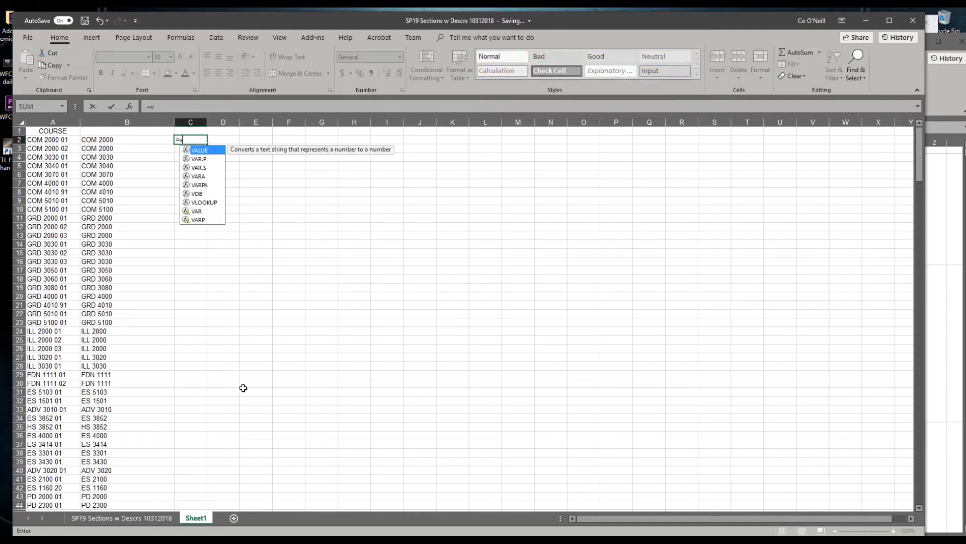
{"action": "type", "text": "lookup"}
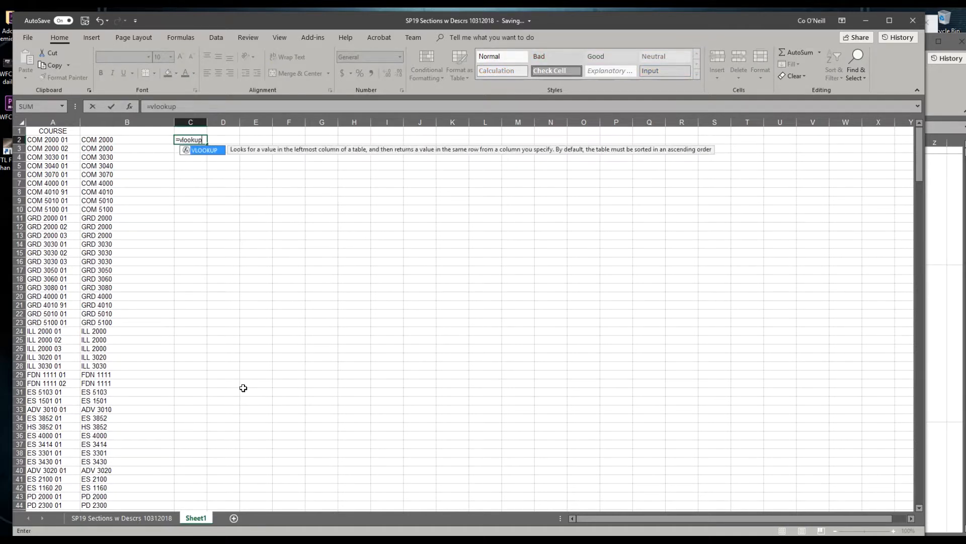
{"action": "type", "text": "("}
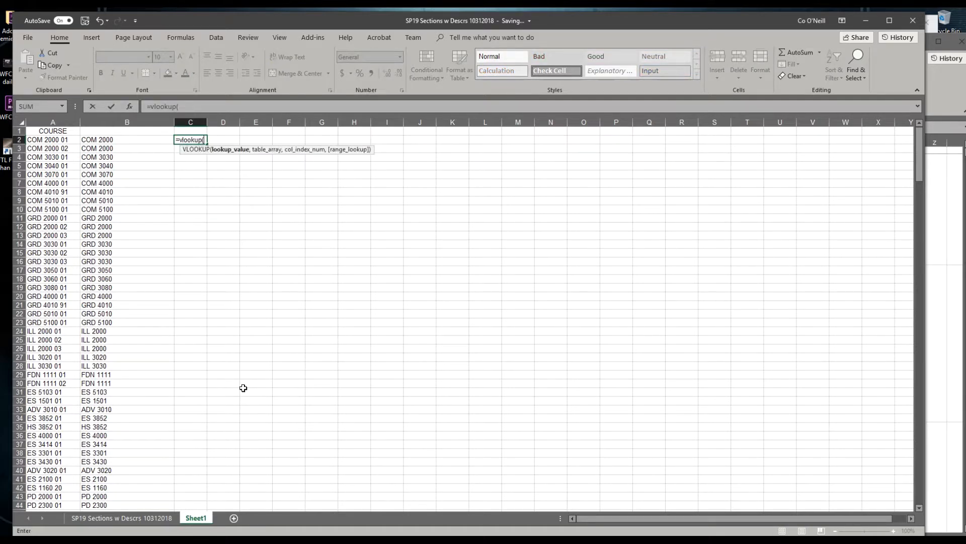
{"action": "key", "text": "Left"}
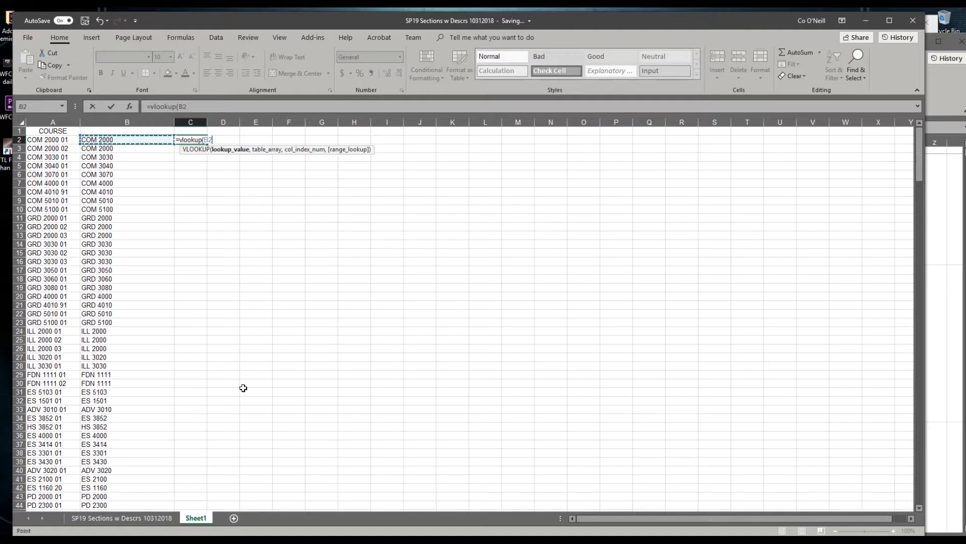
{"action": "type", "text": ","}
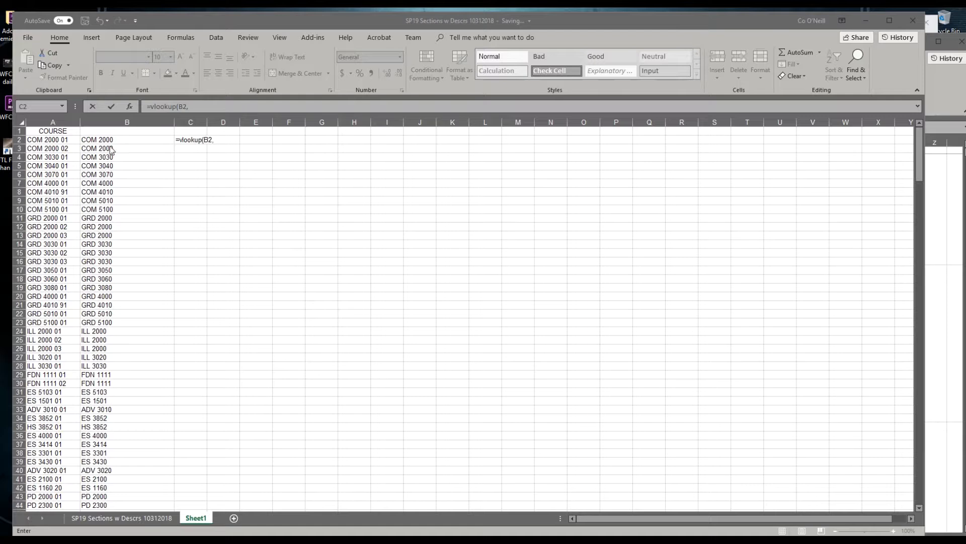
{"action": "left_click", "coordinate": [207, 143]}
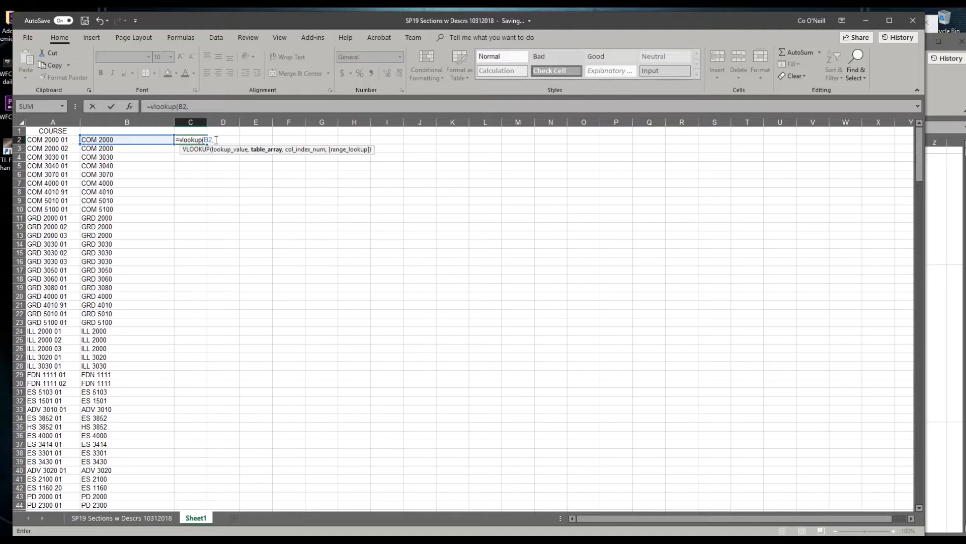
{"action": "left_click", "coordinate": [201, 108]}
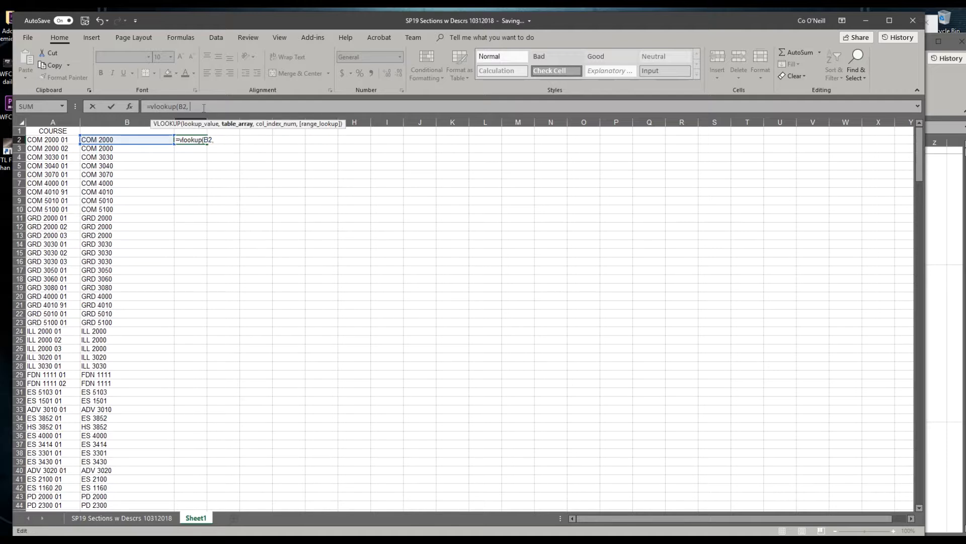
Set the VLOOKUP table array to $A$1:$L$380 on the DescOutcomes_0716 sheet of the MCAD Course Descriptions Outcomes Master SP19 workbook.
{"action": "mouse_move", "coordinate": [332, 540]}
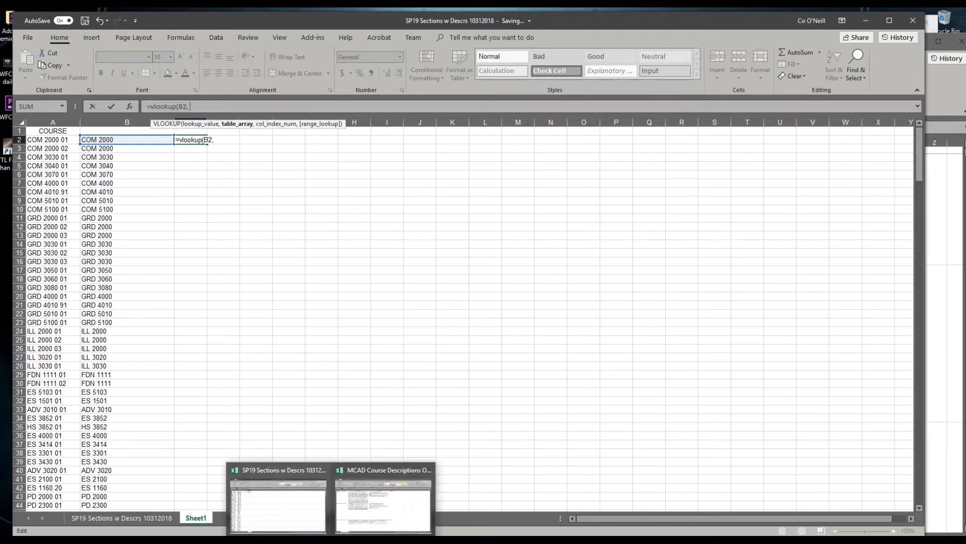
{"action": "left_click", "coordinate": [372, 504]}
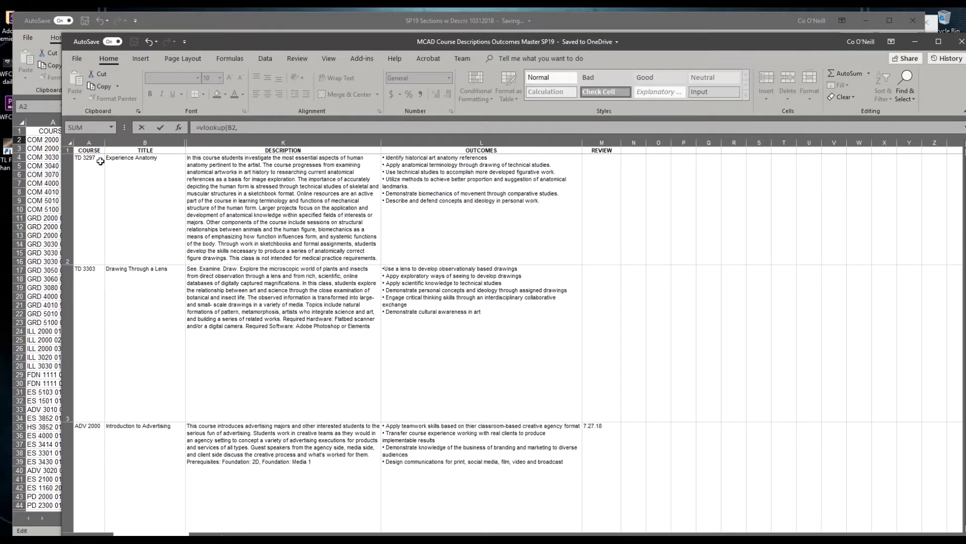
{"action": "left_click_drag", "start_coordinate": [93, 150], "coordinate": [455, 263]}
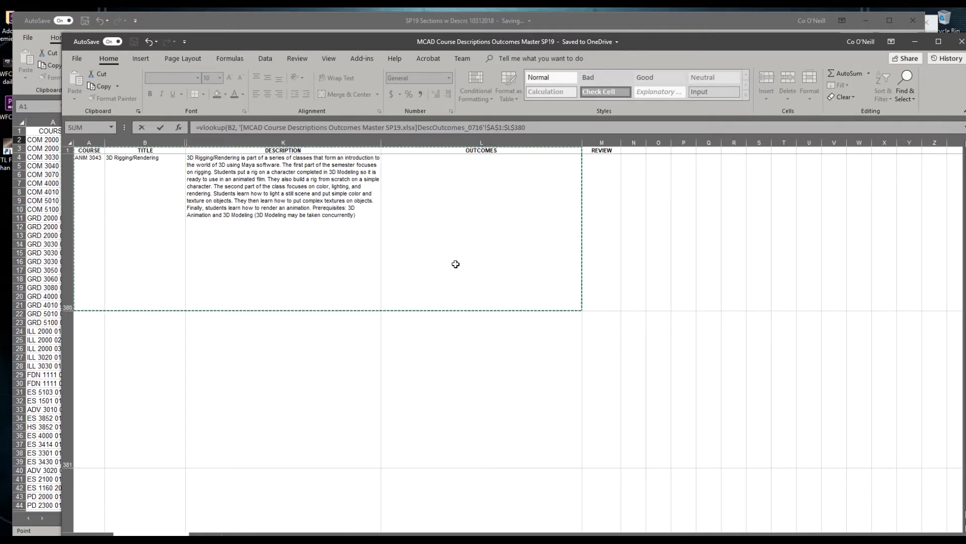
{"action": "left_click", "coordinate": [545, 129]}
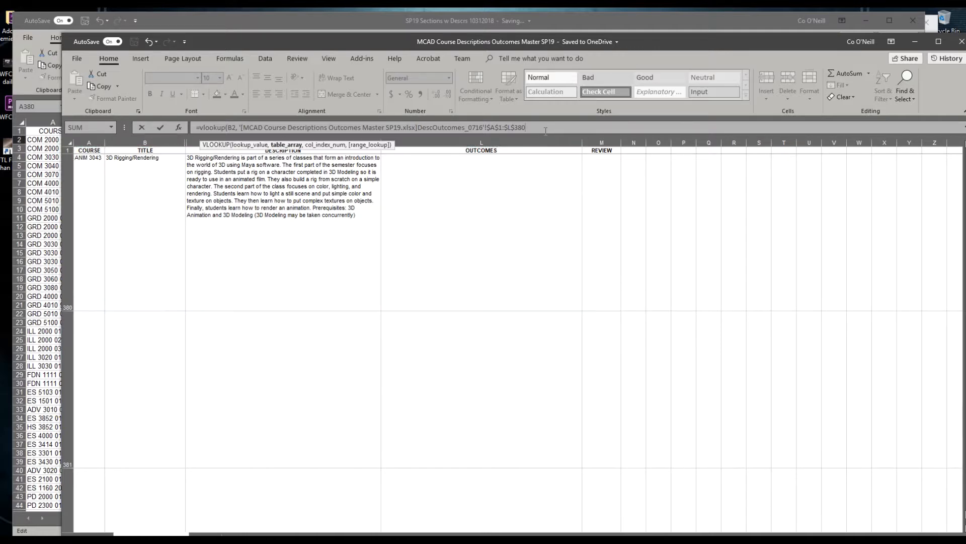
{"action": "type", "text": ","}
Complete the VLOOKUP formula in C2 of Sheet1 with column index 12 and FALSE for an exact match.
{"action": "left_click", "coordinate": [587, 20]}
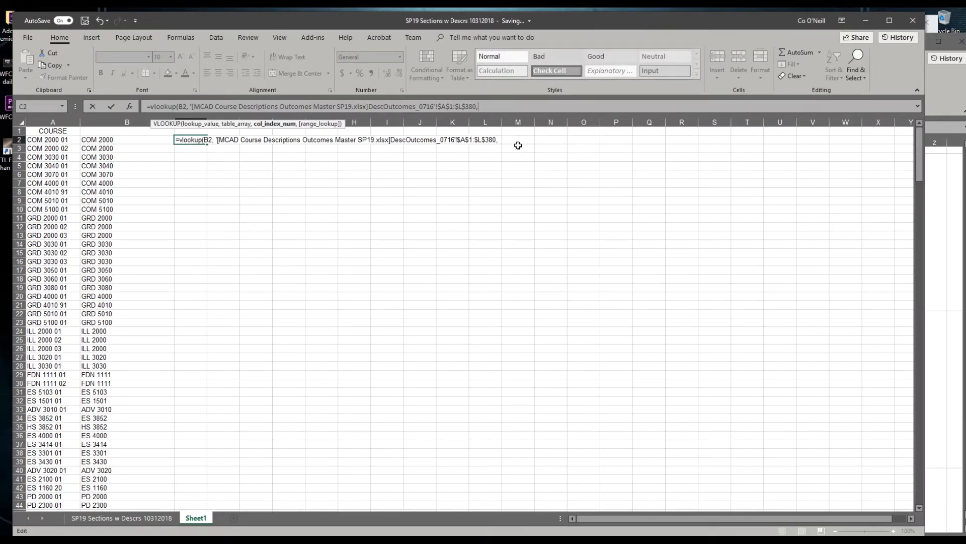
{"action": "left_click", "coordinate": [940, 98]}
{"action": "type", "text": "3"}
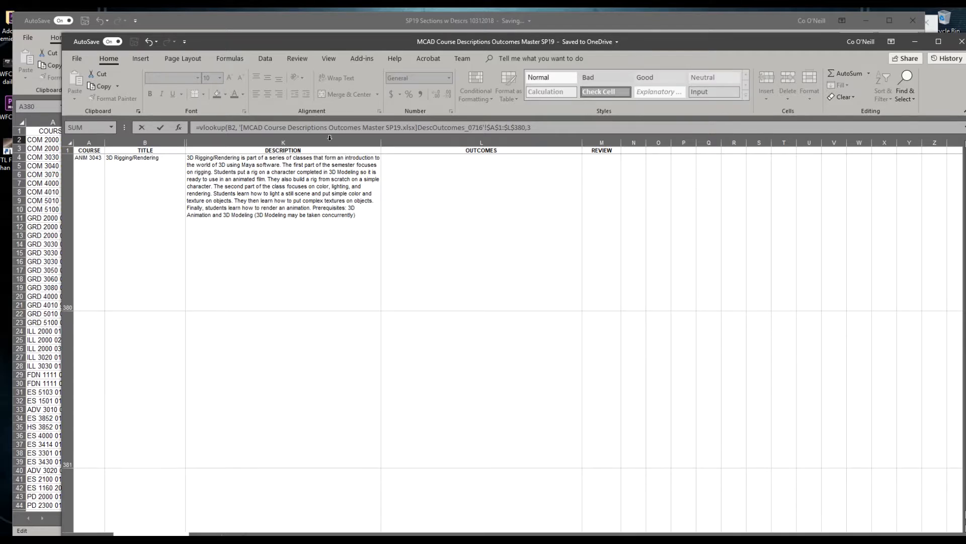
{"action": "left_click", "coordinate": [449, 141]}
{"action": "left_click", "coordinate": [616, 26]}
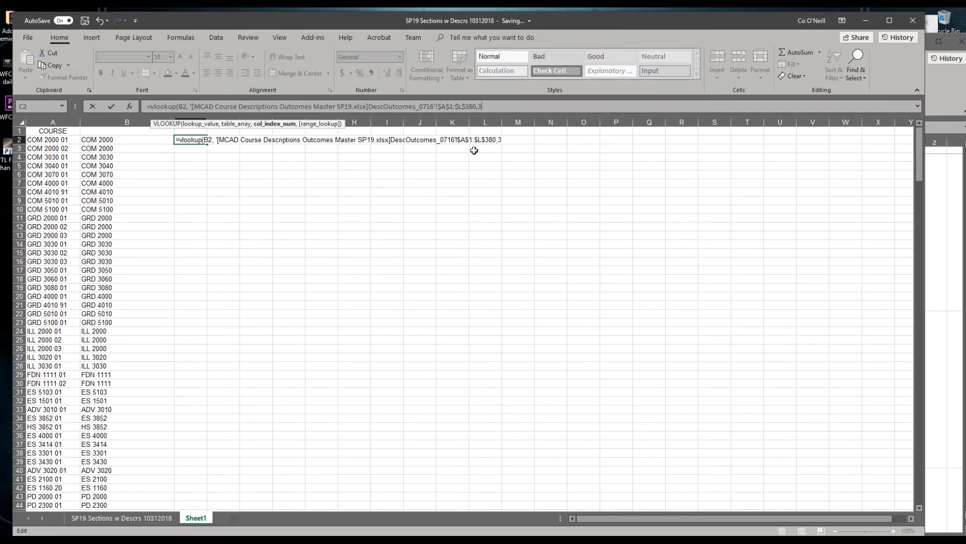
{"action": "key", "text": "BackSpace"}
{"action": "type", "text": "12"}
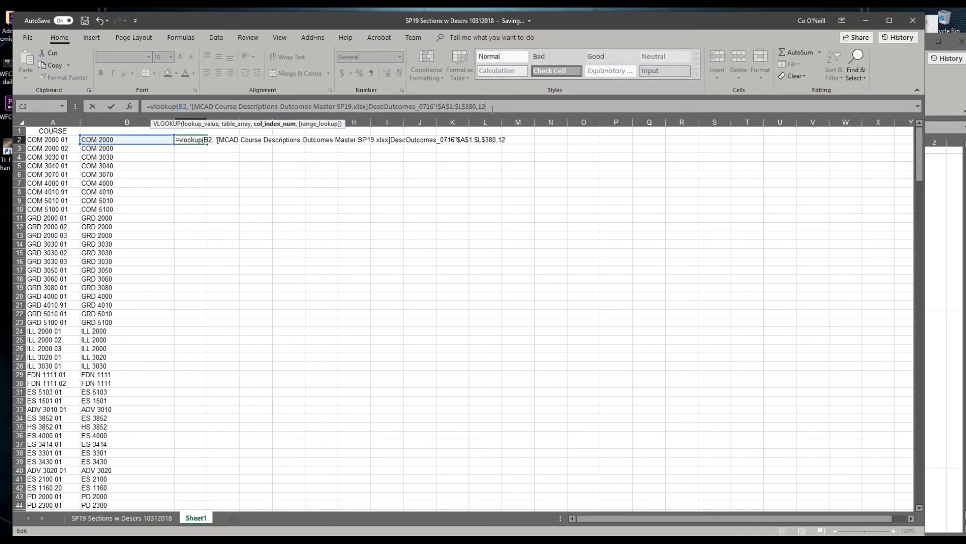
{"action": "type", "text": ",FALSE"}
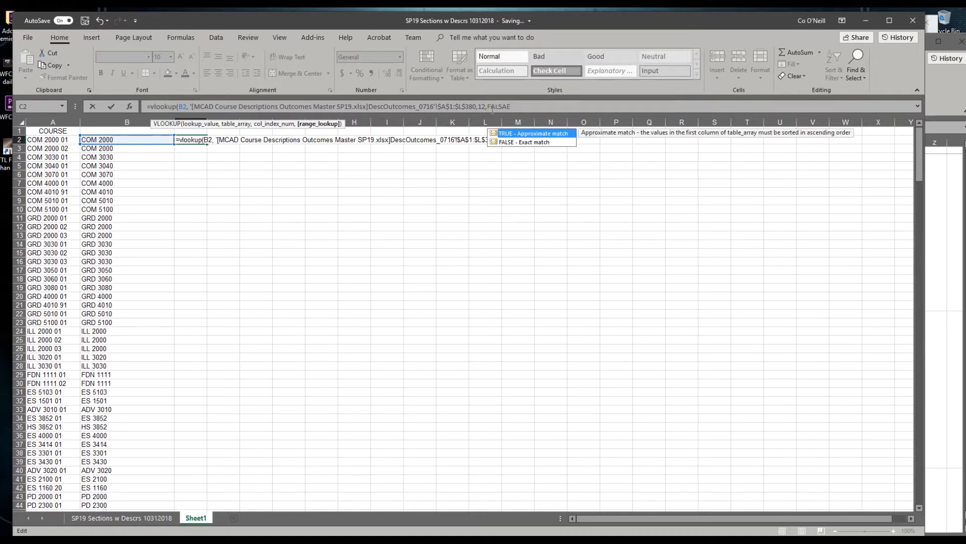
{"action": "type", "text": ")"}
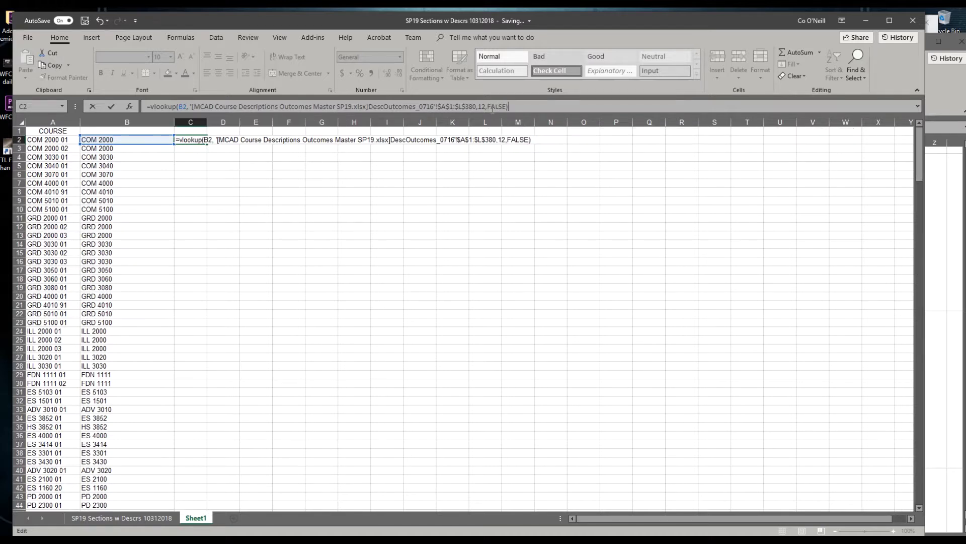
{"action": "key", "text": "Return"}
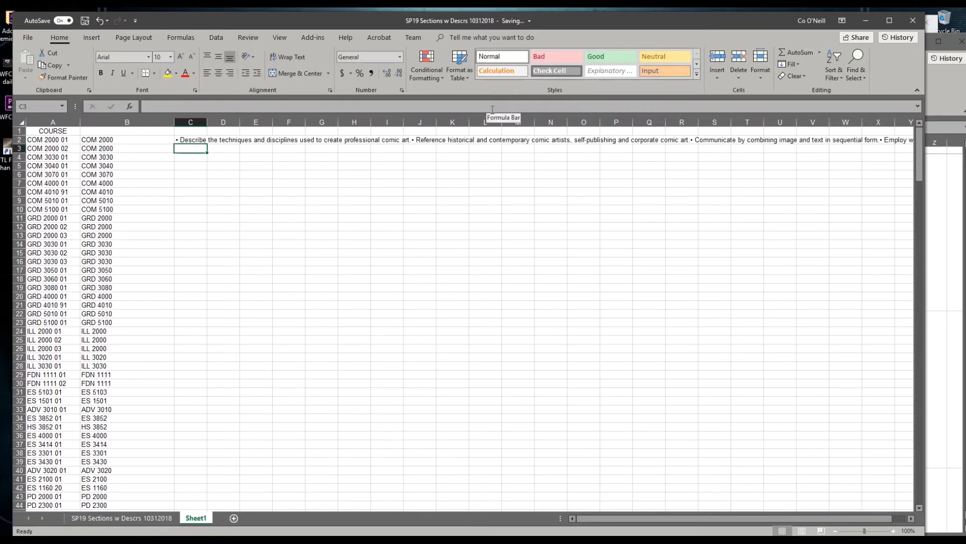
Widen column C of Sheet1 and try out text wrapping on cell C2.
{"action": "left_click_drag", "start_coordinate": [207, 123], "coordinate": [419, 125]}
{"action": "left_click", "coordinate": [299, 142]}
{"action": "left_click", "coordinate": [293, 57]}
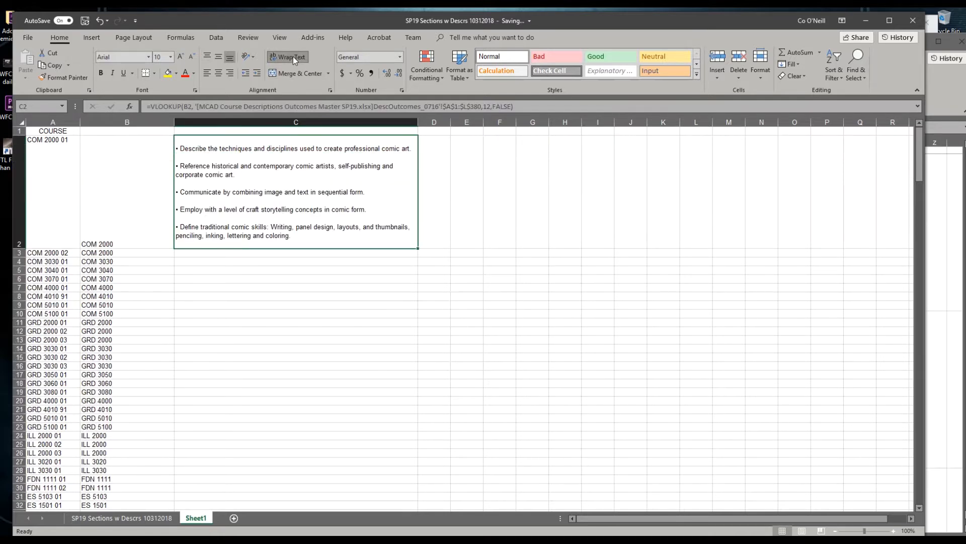
{"action": "left_click", "coordinate": [293, 56]}
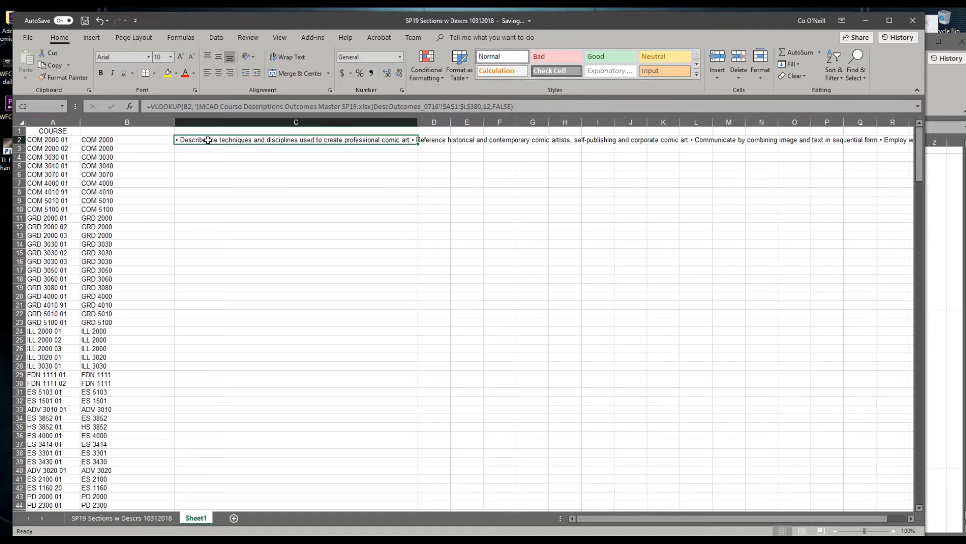
Copy the VLOOKUP formula from C2 down column C of Sheet1 through row 301.
{"action": "key", "text": "ctrl+c"}
{"action": "left_click_drag", "start_coordinate": [208, 140], "coordinate": [237, 532]}
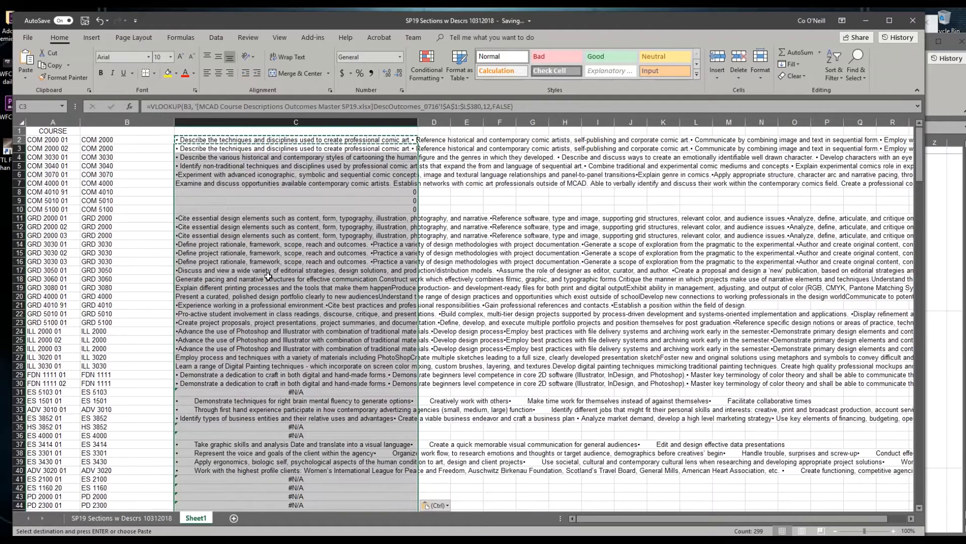
Examine the column C lookup results for COM 4010, COM 5010, COM 5100 and ES 5103.
{"action": "left_click", "coordinate": [266, 208]}
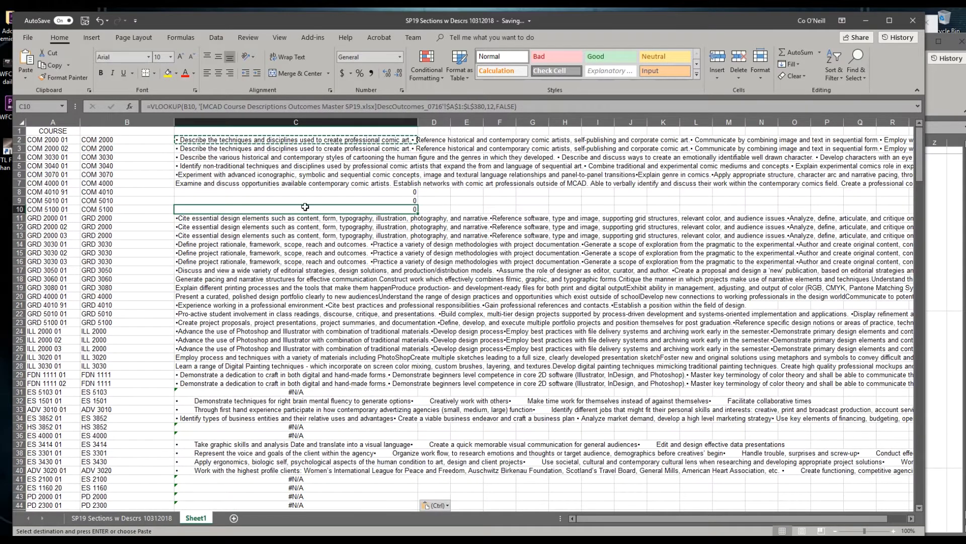
{"action": "left_click", "coordinate": [255, 200]}
{"action": "left_click", "coordinate": [265, 192]}
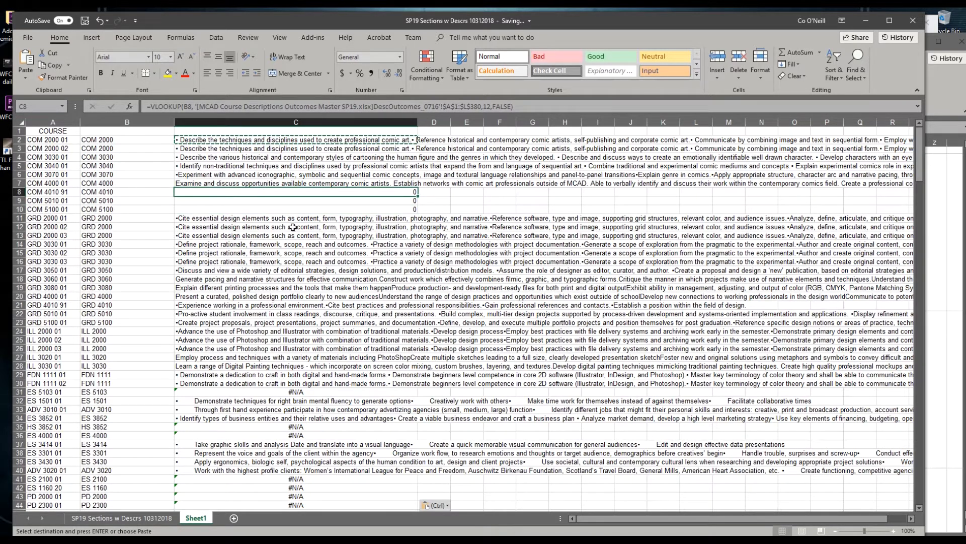
{"action": "key", "text": "Down"}
{"action": "key", "text": "Down"}
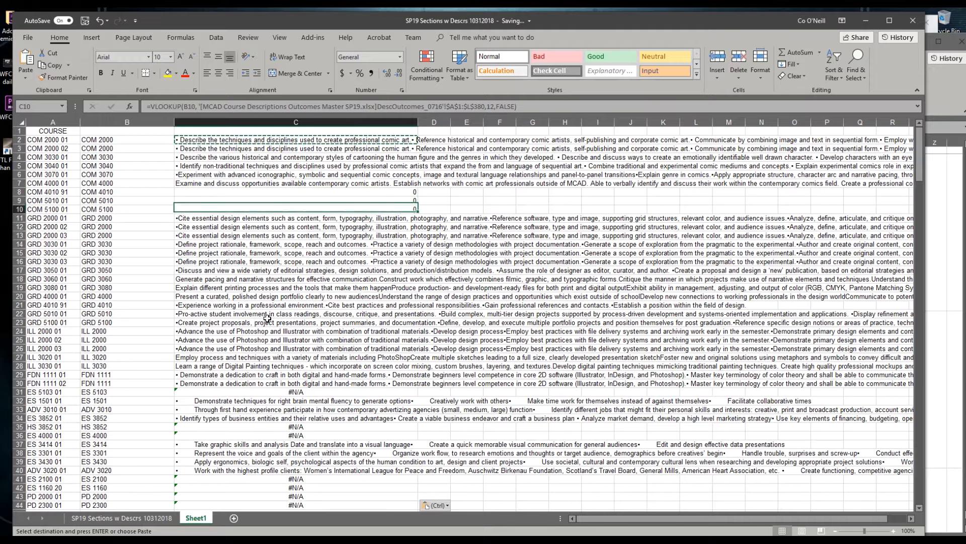
{"action": "key", "text": "Up"}
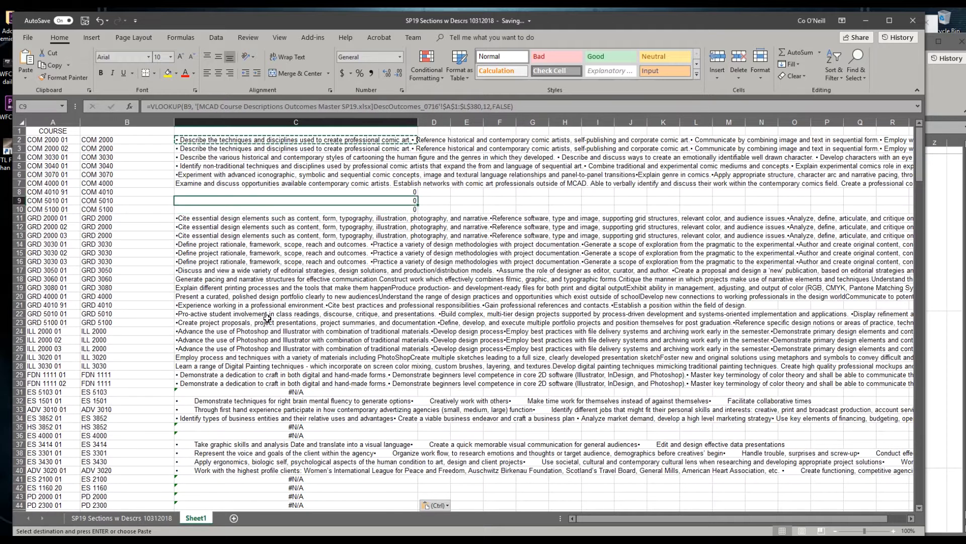
{"action": "left_click", "coordinate": [334, 391]}
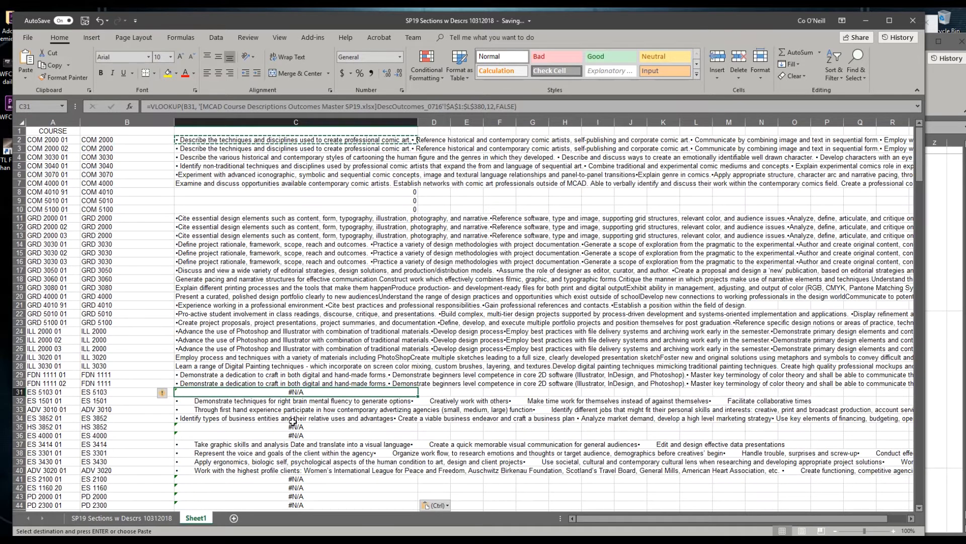
{"action": "scroll", "coordinate": [293, 421], "scroll_direction": "down", "scroll_amount": 4}
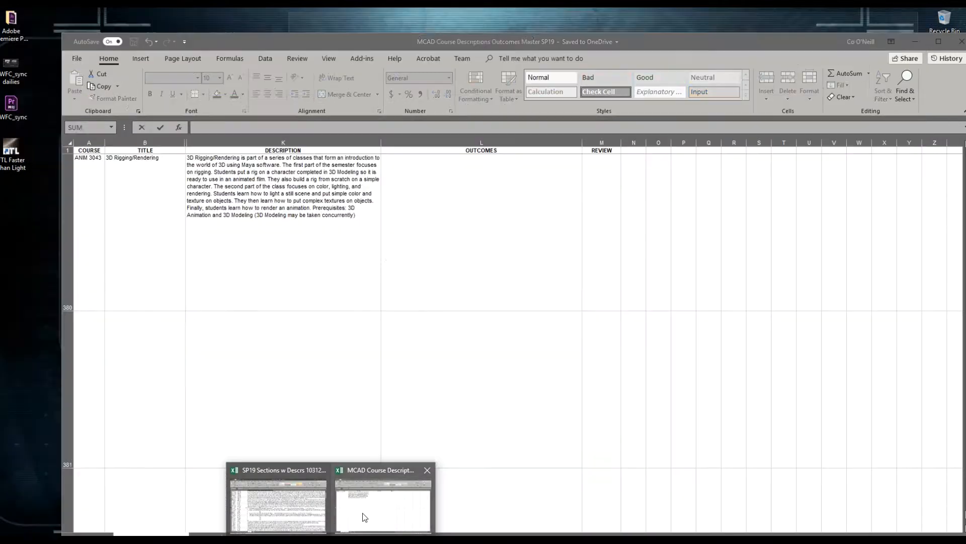
Search the MCAD Course Descriptions Outcomes Master SP19 workbook for ES and check the ES course codes around ES 1501.
{"action": "left_click", "coordinate": [362, 518]}
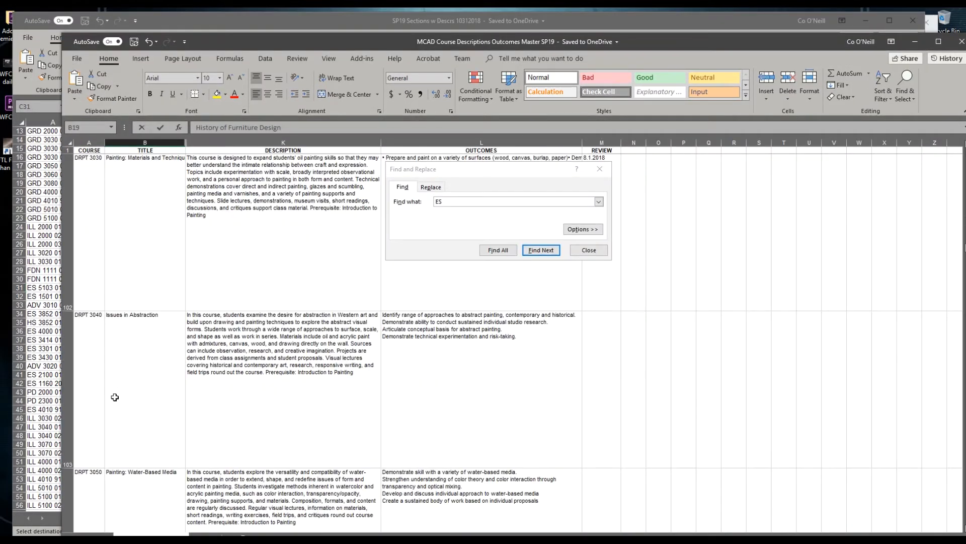
{"action": "scroll", "coordinate": [114, 397], "scroll_direction": "up", "scroll_amount": 11}
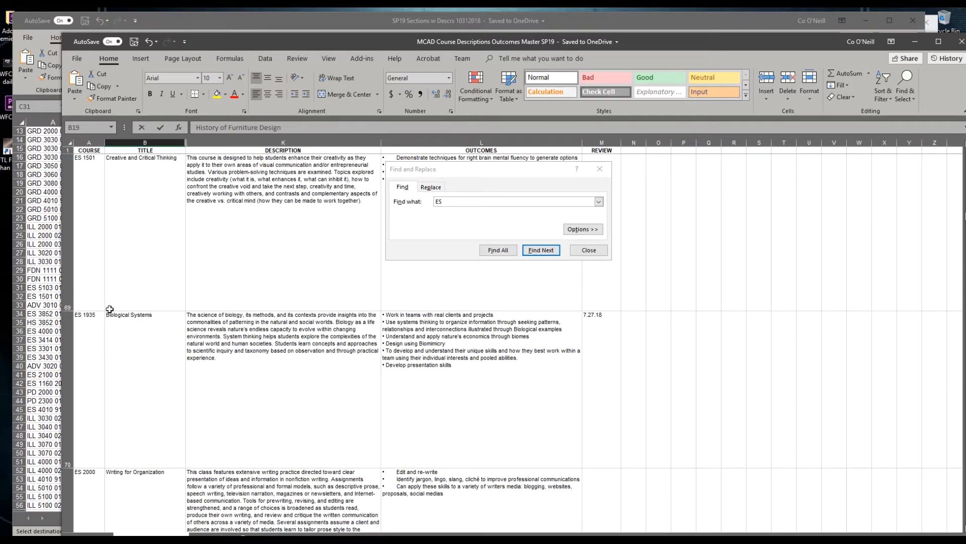
{"action": "scroll", "coordinate": [176, 277], "scroll_direction": "up", "scroll_amount": 1}
{"action": "scroll", "coordinate": [153, 462], "scroll_direction": "down", "scroll_amount": 2}
{"action": "scroll", "coordinate": [166, 331], "scroll_direction": "up", "scroll_amount": 1}
{"action": "scroll", "coordinate": [166, 331], "scroll_direction": "up", "scroll_amount": 2}
{"action": "left_click", "coordinate": [90, 244]}
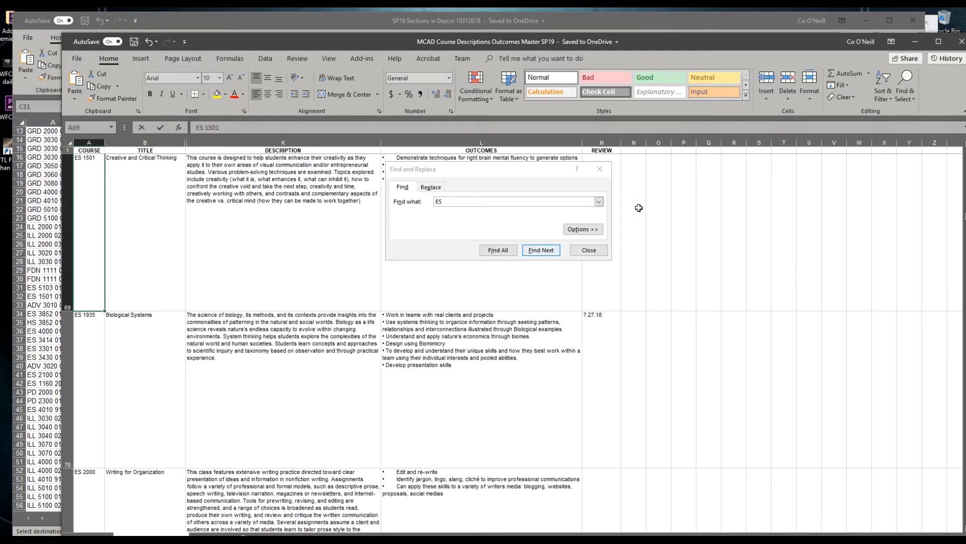
Compare the ES 1501 and ES 5103 lookups in Sheet1 and review the outcomes returned further down column C.
{"action": "left_click", "coordinate": [639, 22]}
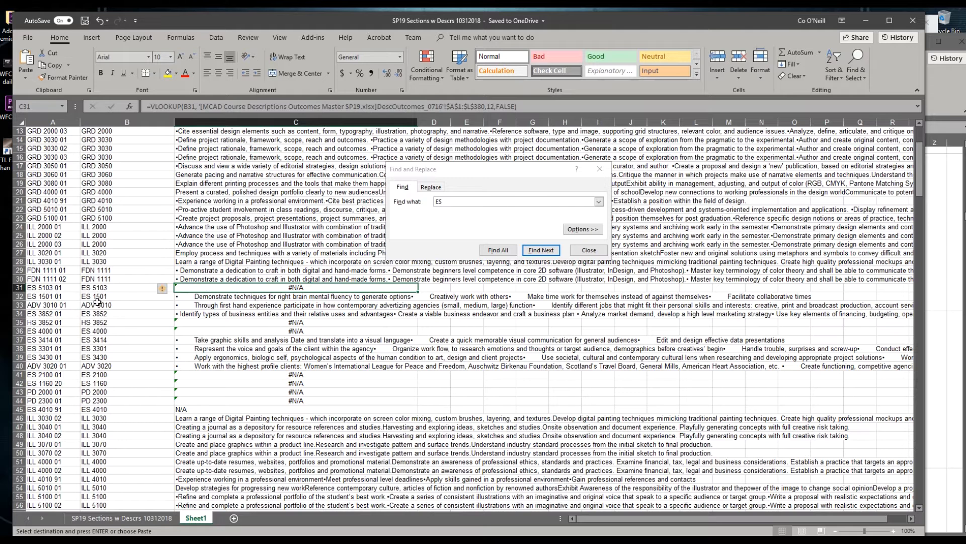
{"action": "left_click", "coordinate": [198, 298]}
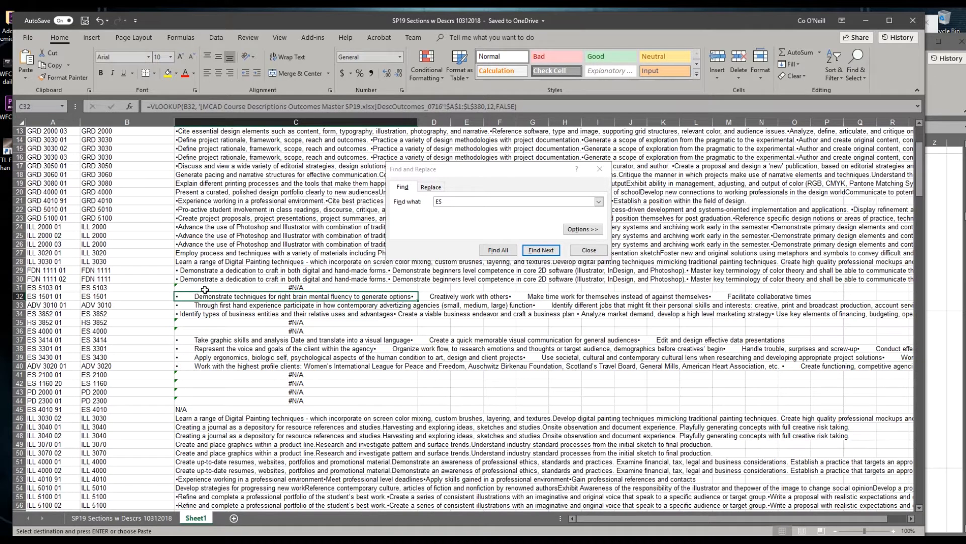
{"action": "left_click", "coordinate": [203, 289]}
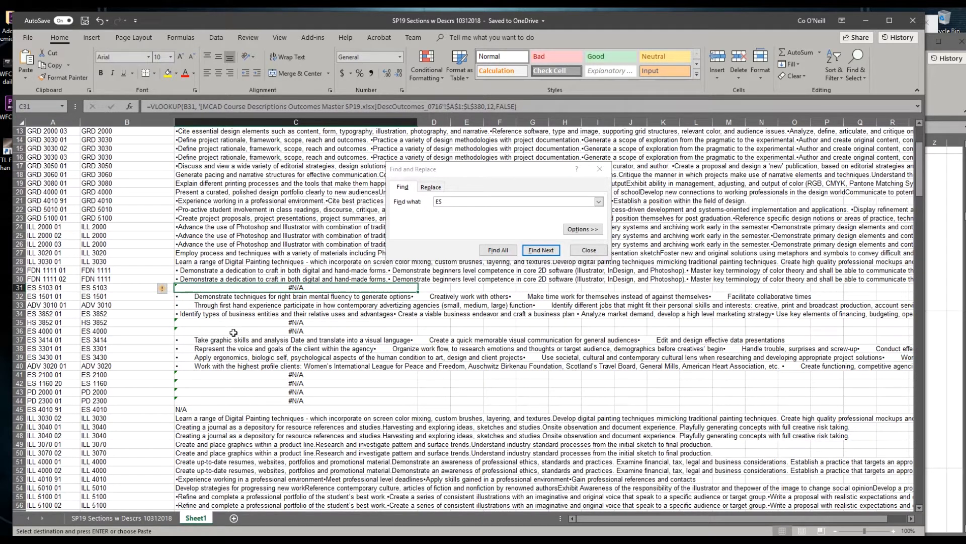
{"action": "scroll", "coordinate": [284, 384], "scroll_direction": "down", "scroll_amount": 13}
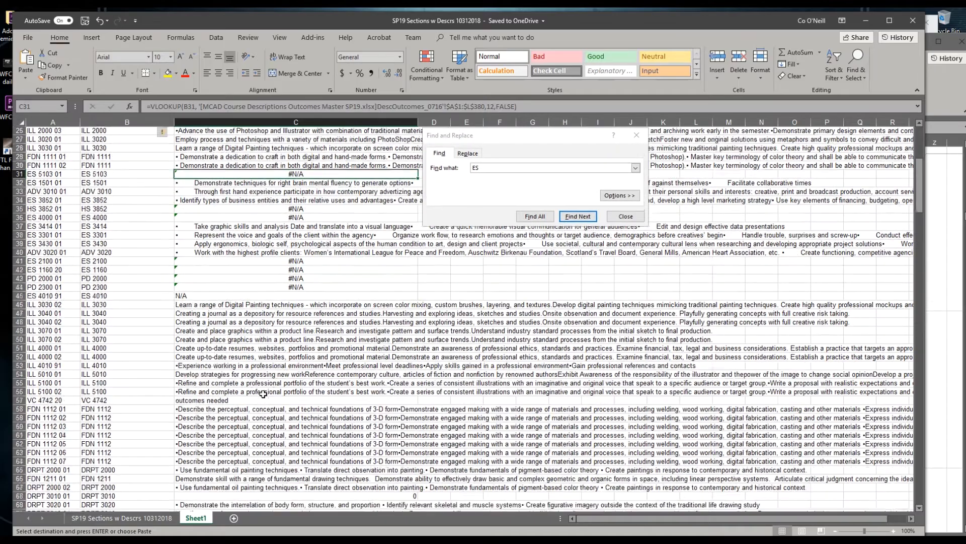
{"action": "scroll", "coordinate": [262, 394], "scroll_direction": "down", "scroll_amount": 11}
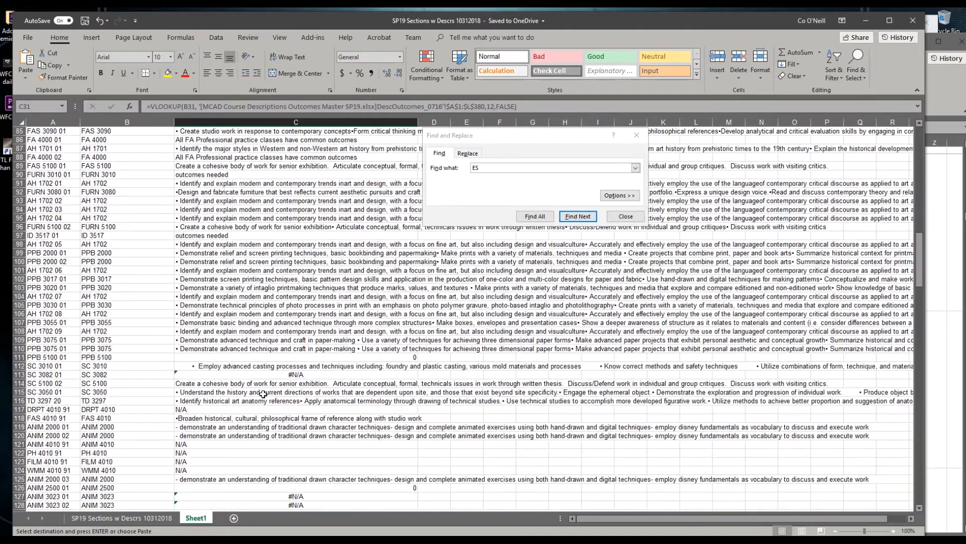
{"action": "scroll", "coordinate": [133, 291], "scroll_direction": "up", "scroll_amount": 2}
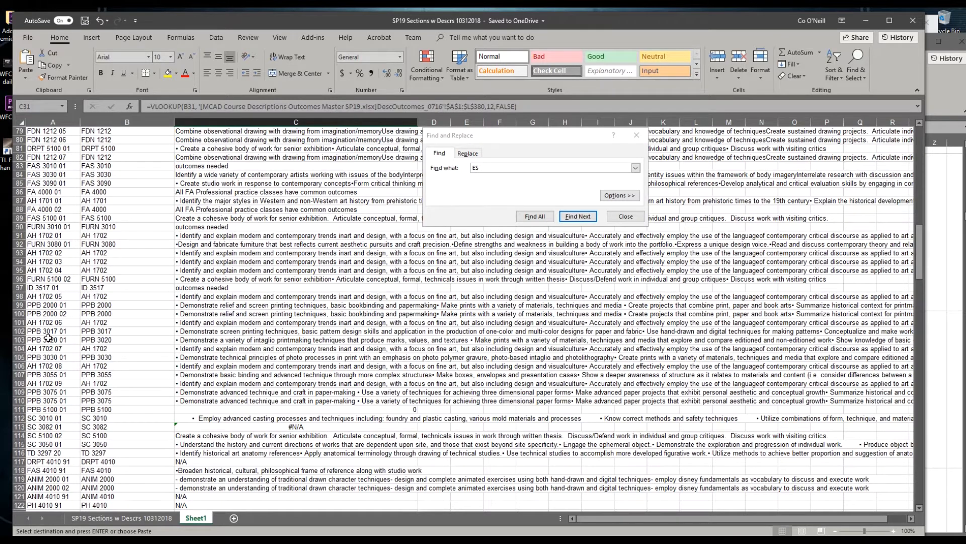
{"action": "left_click", "coordinate": [283, 341]}
{"action": "scroll", "coordinate": [283, 341], "scroll_direction": "up", "scroll_amount": 20}
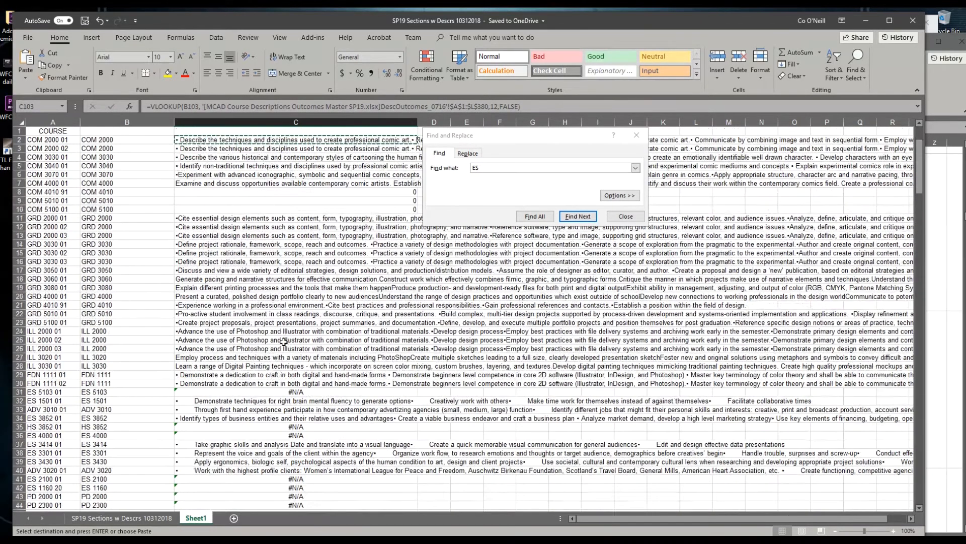
Copy the looked-up outcomes in C2:C301 of Sheet1.
{"action": "left_click", "coordinate": [207, 140]}
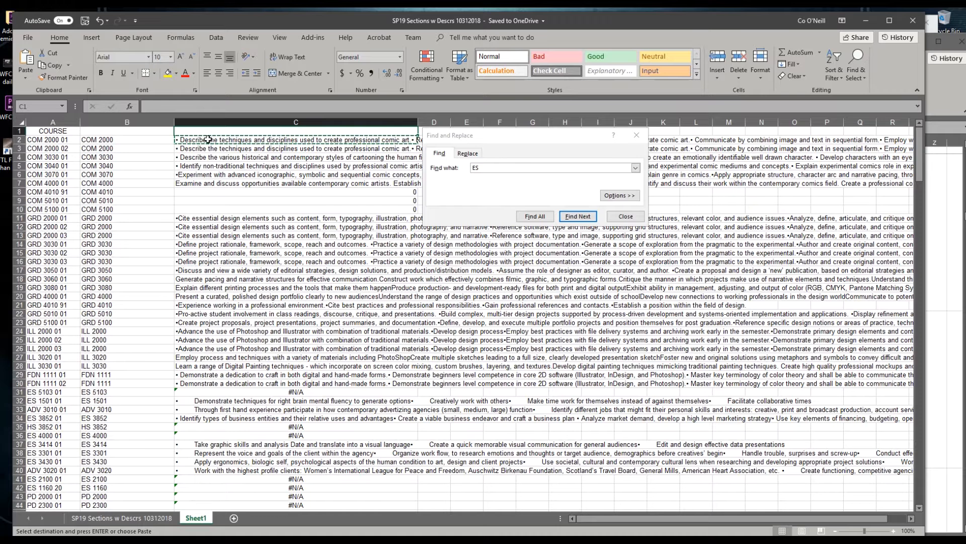
{"action": "key", "text": "Escape"}
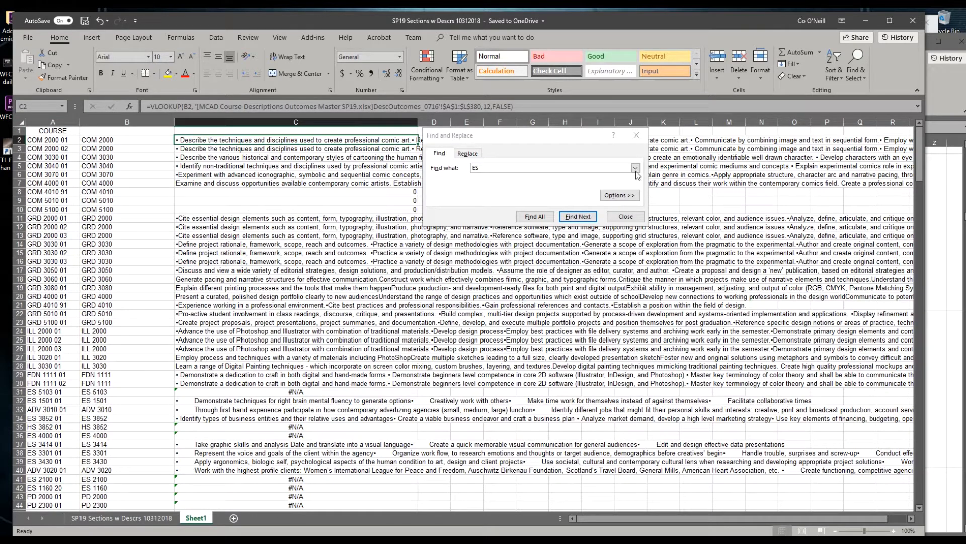
{"action": "mouse_move", "coordinate": [917, 176]}
{"action": "left_mouse_down"}
{"action": "mouse_move", "coordinate": [876, 492]}
{"action": "mouse_move", "coordinate": [888, 521]}
{"action": "left_mouse_up"}
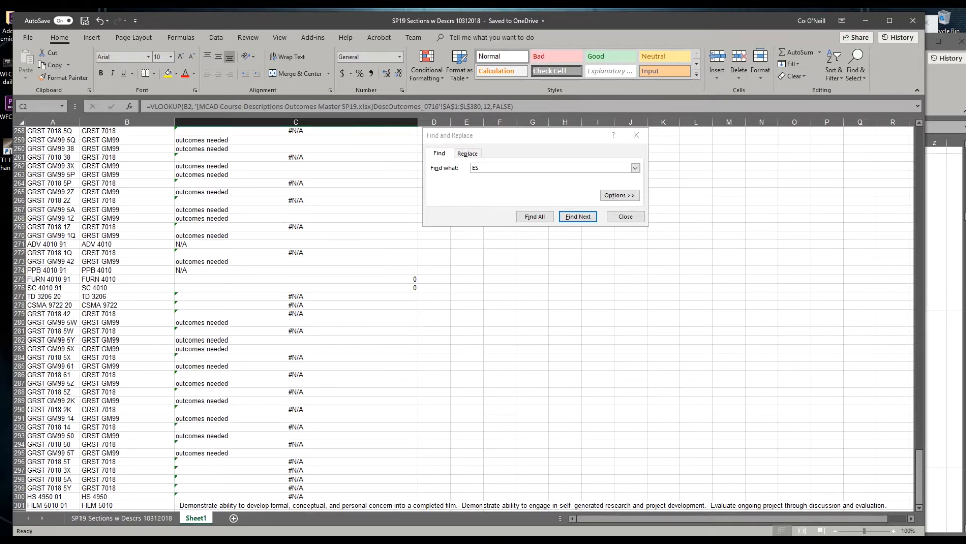
{"action": "left_click", "coordinate": [257, 505], "text": "shift"}
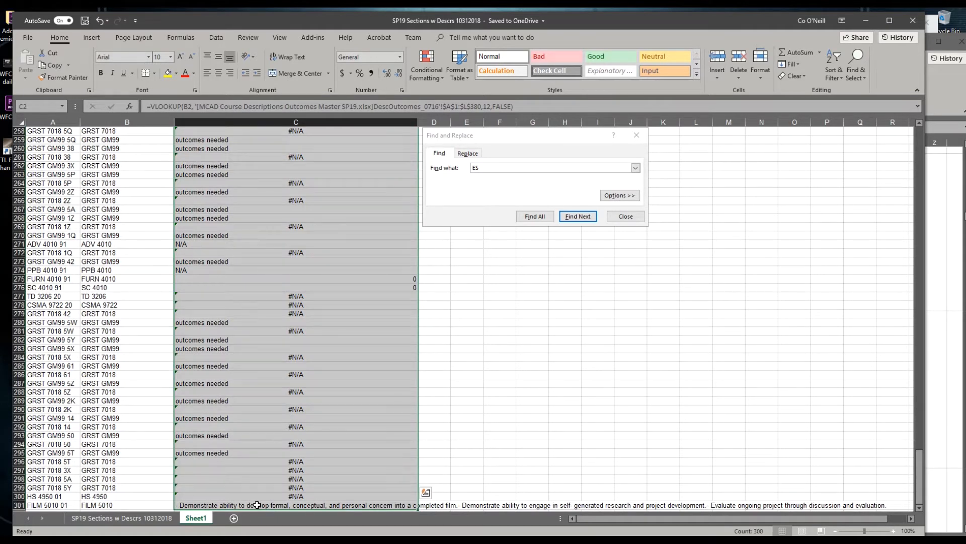
{"action": "key", "text": "ctrl+c"}
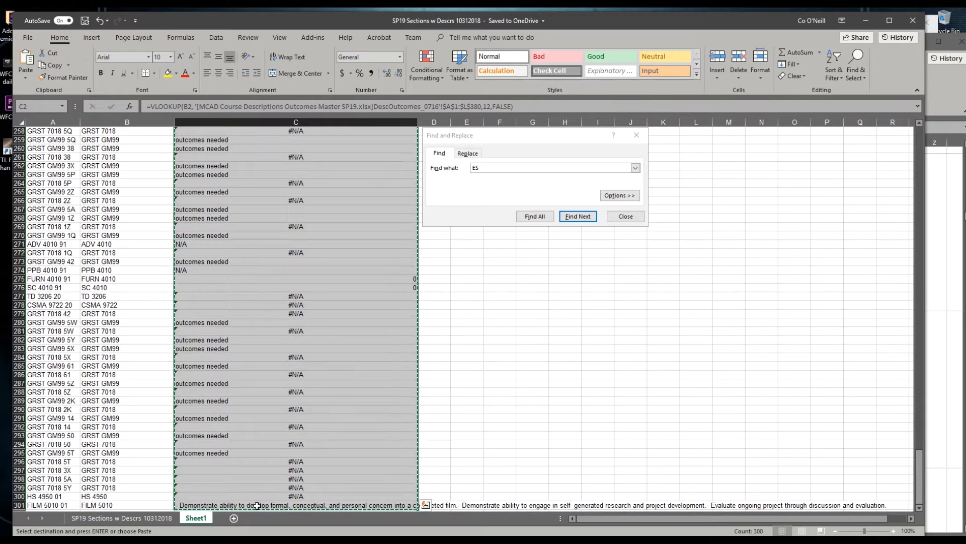
Paste the copied outcomes as values into the OUTCOMES column, starting at V2, on the SP19 Sections w Descrs 10312018 sheet.
{"action": "left_click", "coordinate": [125, 519]}
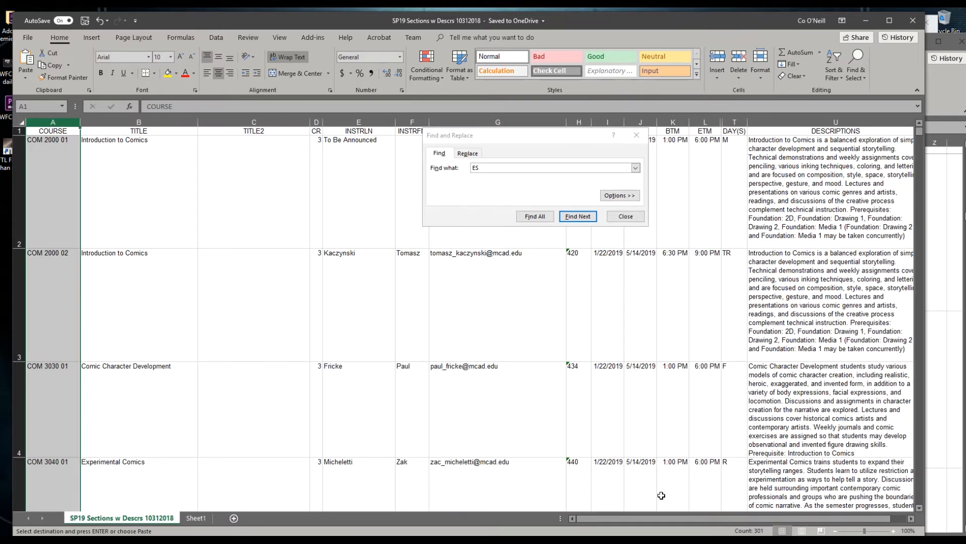
{"action": "left_click_drag", "start_coordinate": [690, 521], "coordinate": [763, 518]}
{"action": "left_click", "coordinate": [890, 204]}
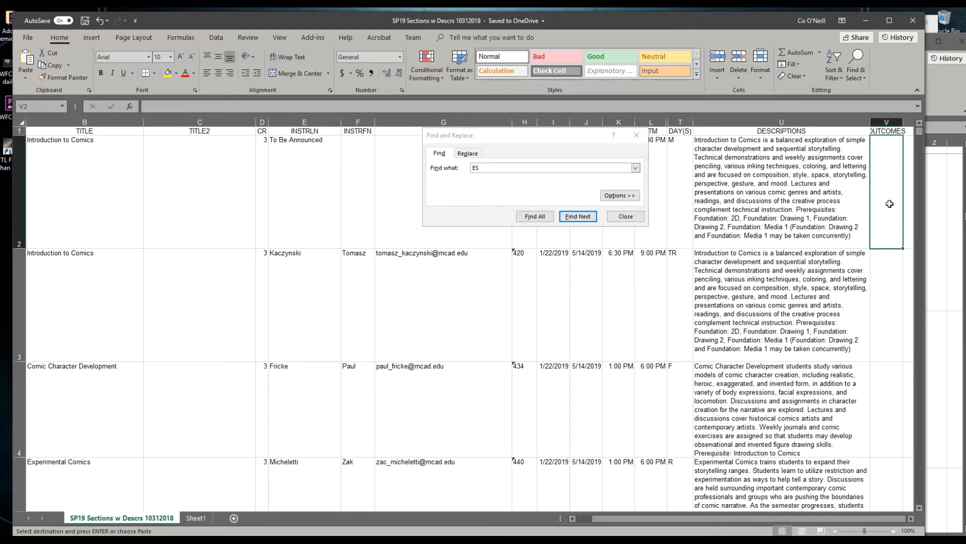
{"action": "right_click", "coordinate": [890, 205]}
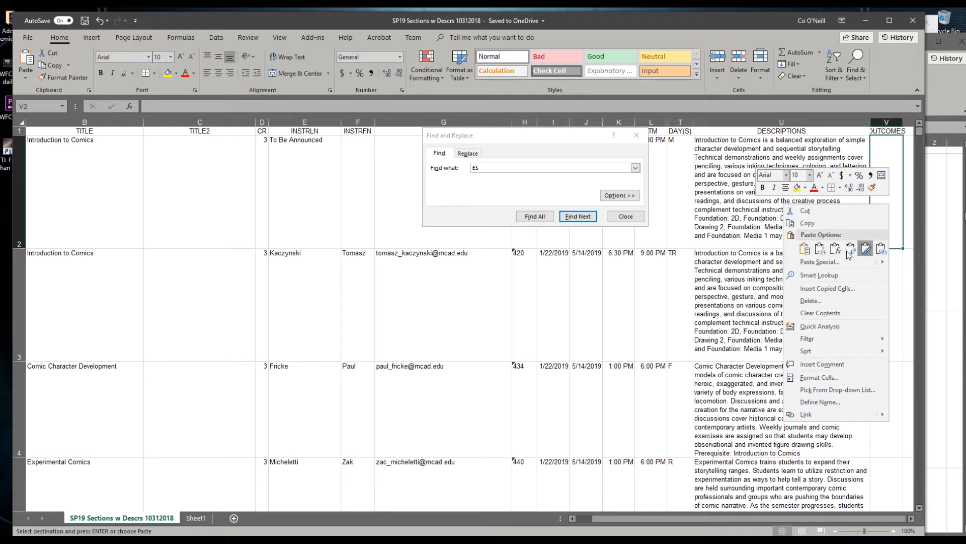
{"action": "left_click", "coordinate": [819, 249]}
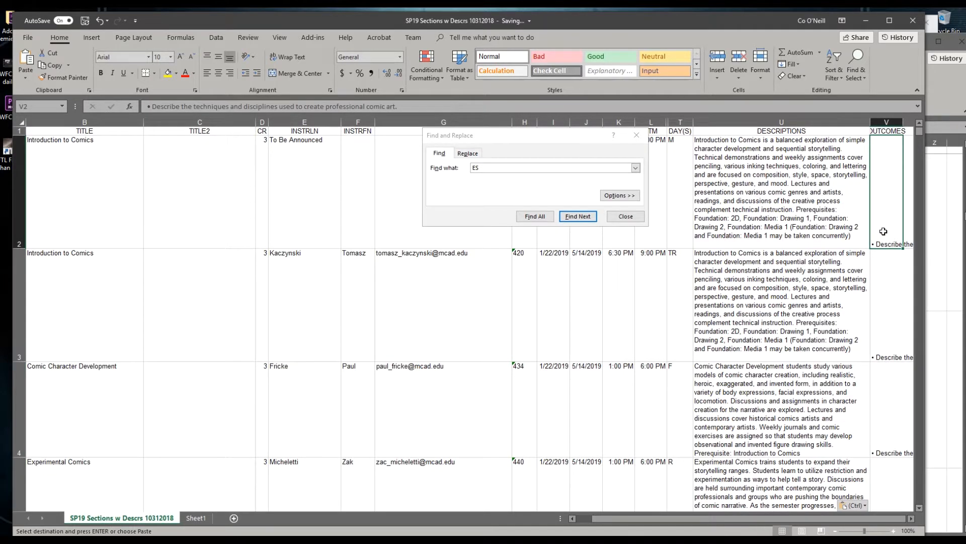
Wrap the text of the OUTCOMES column, widen the column, and align its contents to the top and left.
{"action": "left_click", "coordinate": [887, 123]}
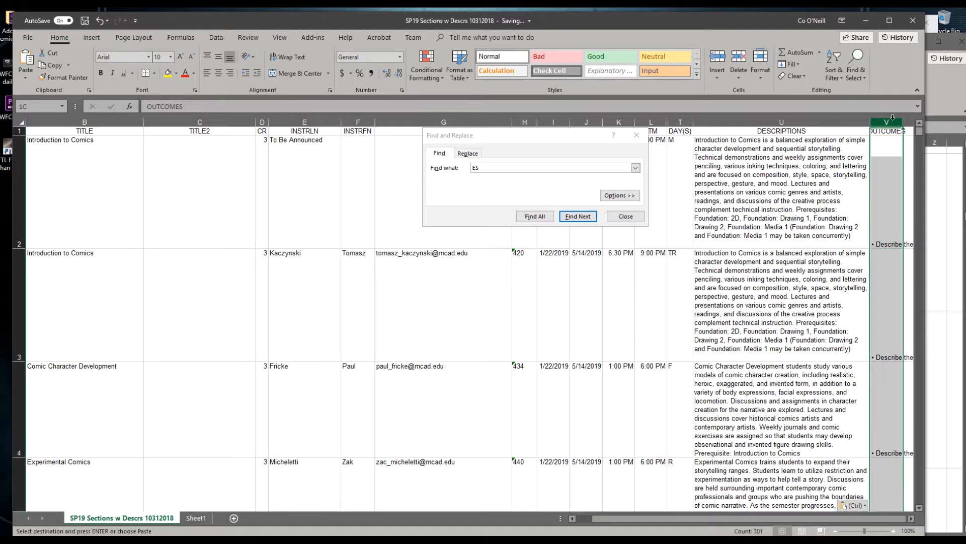
{"action": "left_click", "coordinate": [297, 57]}
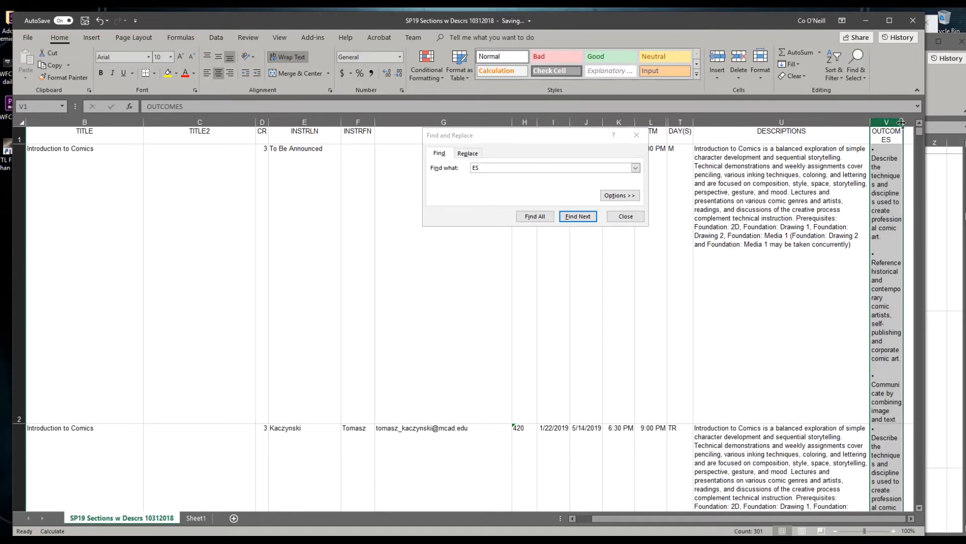
{"action": "left_click_drag", "start_coordinate": [901, 122], "coordinate": [919, 145]}
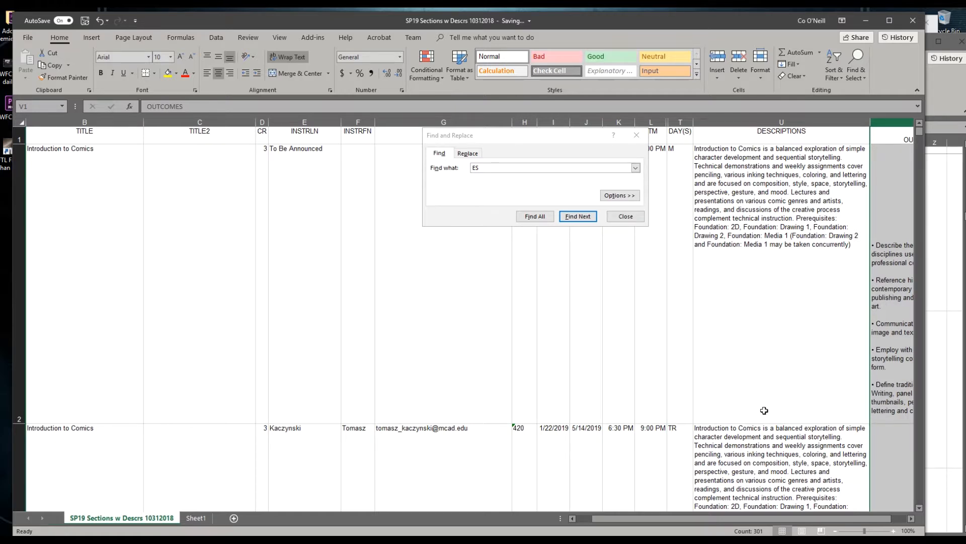
{"action": "left_click", "coordinate": [211, 60]}
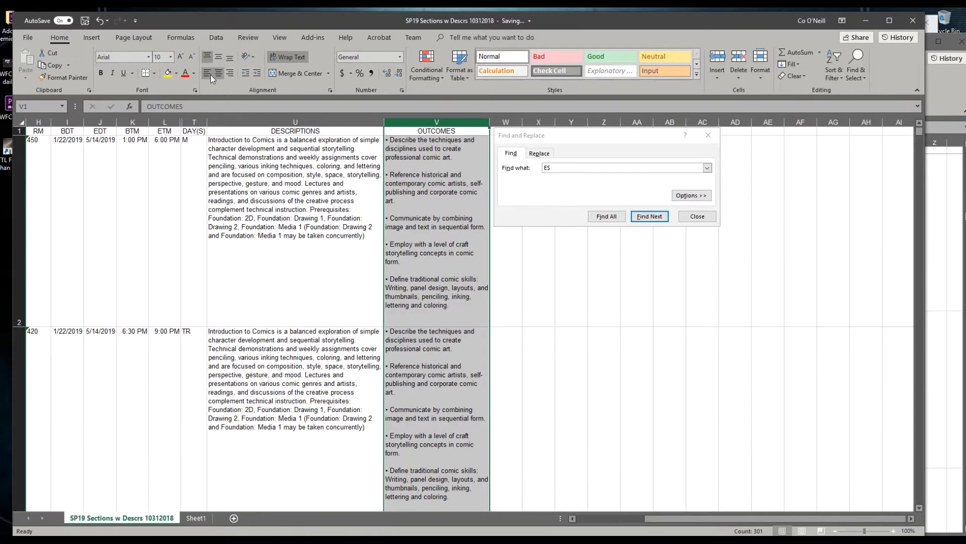
{"action": "left_click", "coordinate": [210, 75]}
Widen the OUTCOMES column further and auto-fit the heights of rows 2 and 3 to their contents.
{"action": "left_click", "coordinate": [458, 262]}
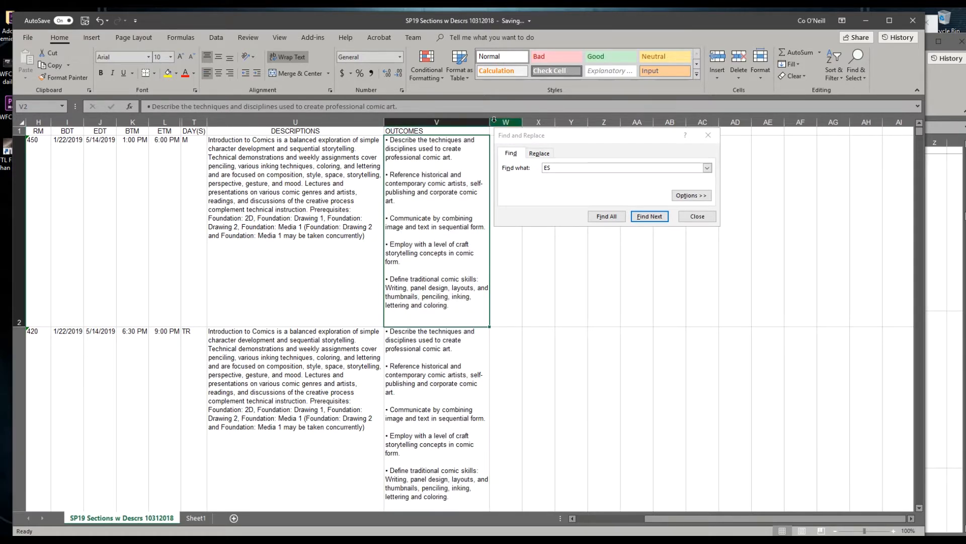
{"action": "left_click_drag", "start_coordinate": [491, 125], "coordinate": [556, 124]}
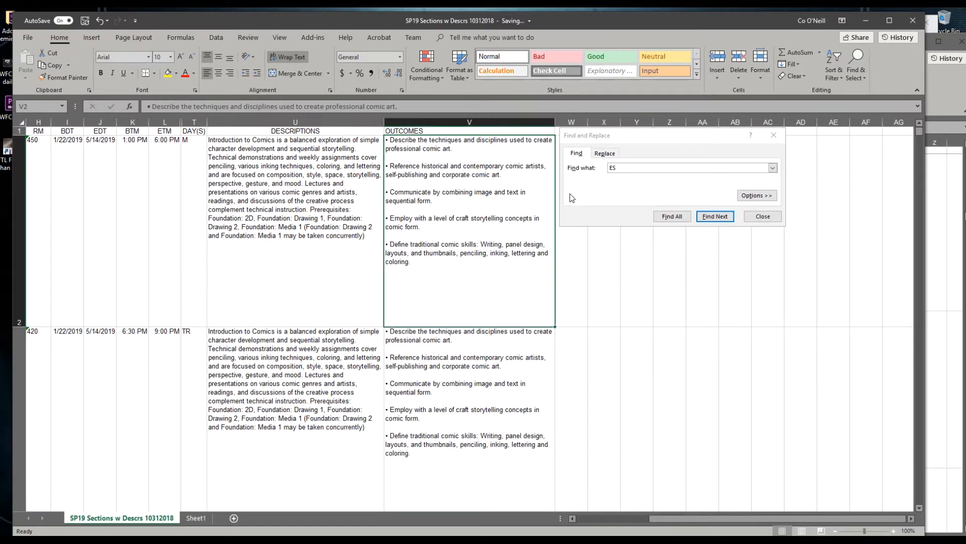
{"action": "double_click", "coordinate": [19, 326]}
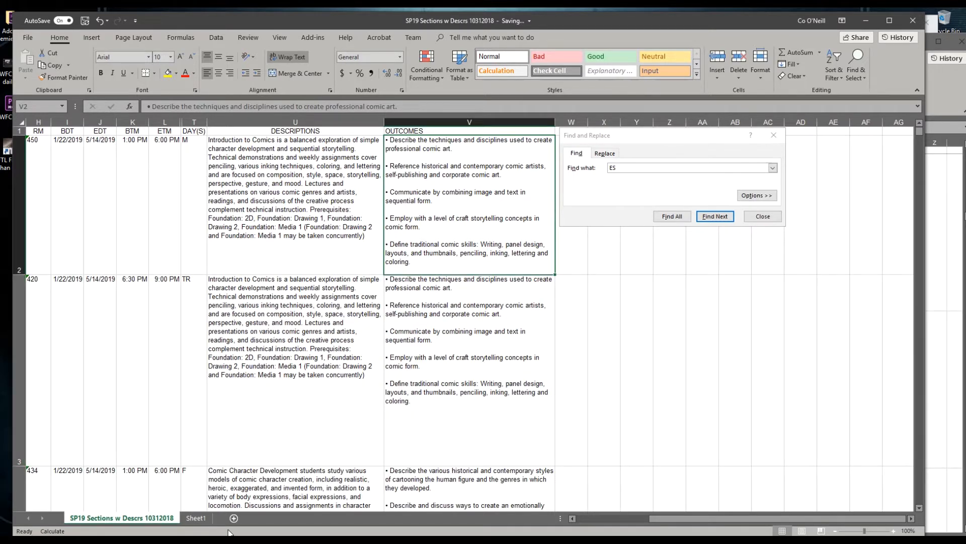
{"action": "left_click", "coordinate": [588, 521]}
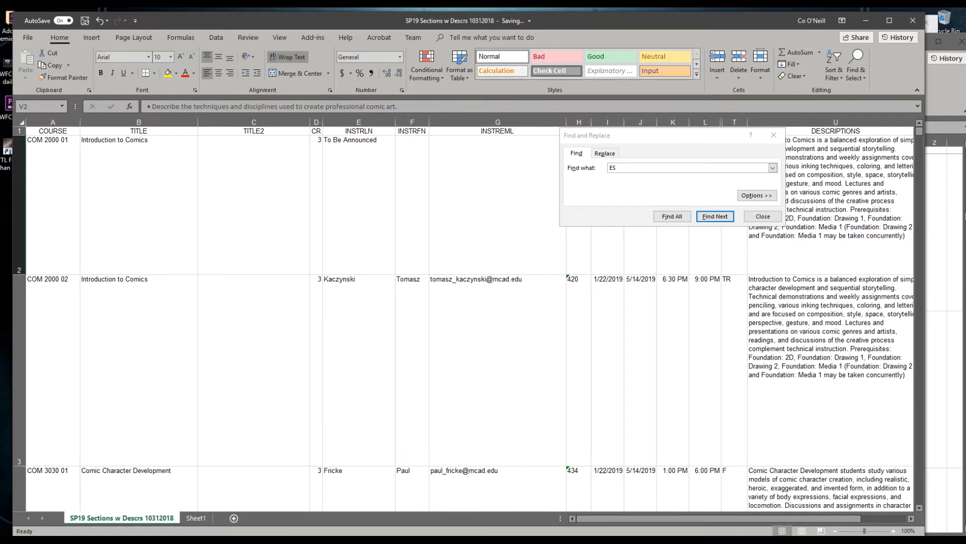
{"action": "double_click", "coordinate": [22, 465]}
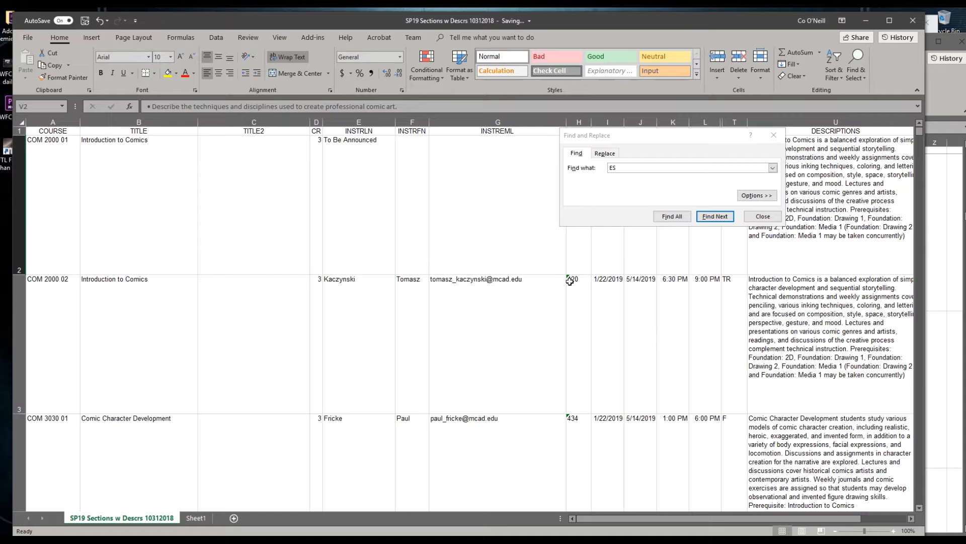
Close the Find and Replace dialog and copy the whole course sections table, A1:V301.
{"action": "left_click", "coordinate": [770, 217]}
{"action": "left_click", "coordinate": [838, 166]}
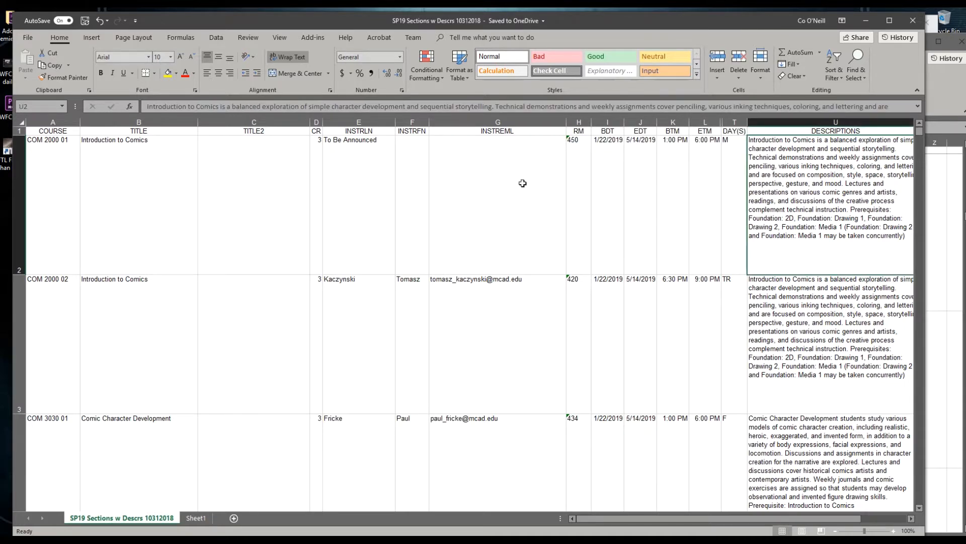
{"action": "left_click", "coordinate": [51, 132]}
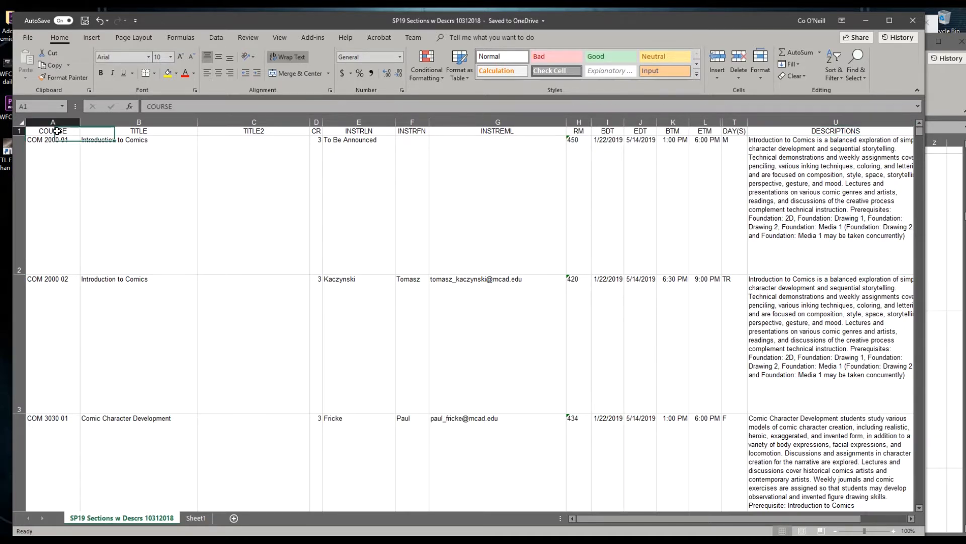
{"action": "key", "text": "ctrl+shift+End"}
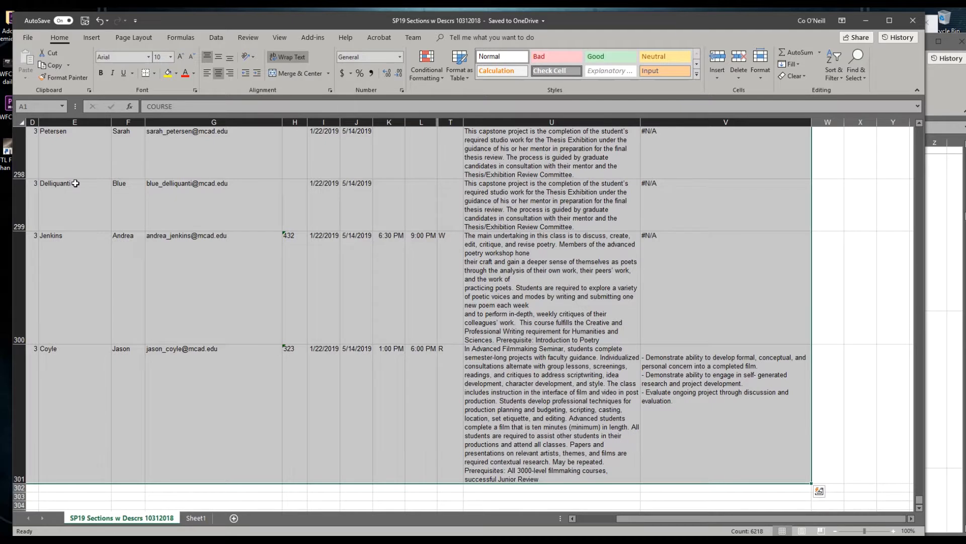
{"action": "key", "text": "ctrl+c"}
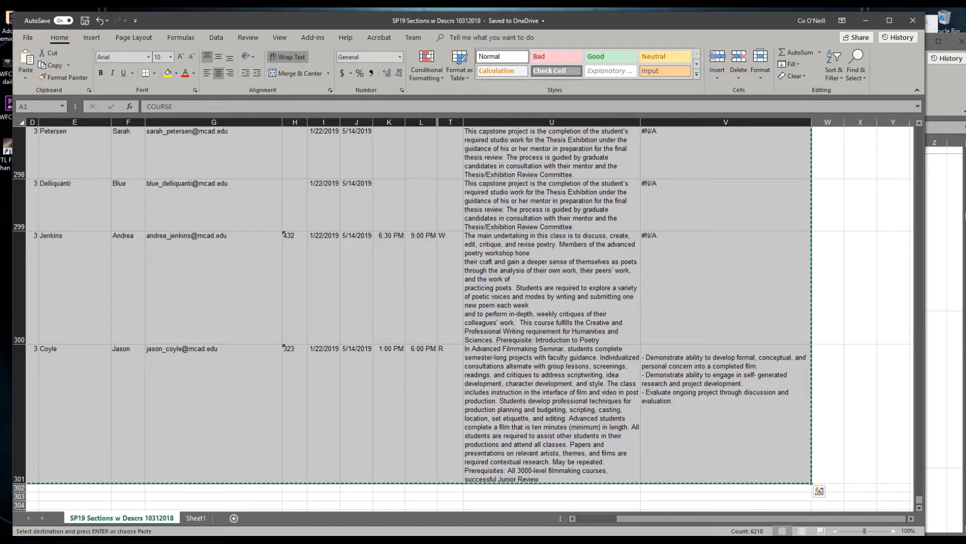
Switch to Google Drive in the browser and make a copy of the FA18 Faculty Syllabus Input form in the Syllabus Template Folder.
{"action": "key", "text": "alt+Tab"}
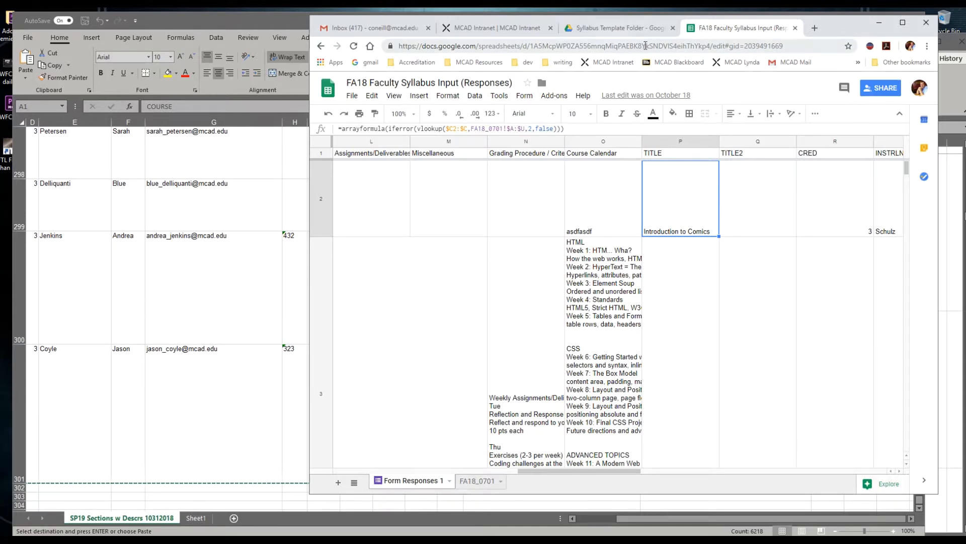
{"action": "left_click", "coordinate": [622, 30]}
{"action": "left_click", "coordinate": [524, 287]}
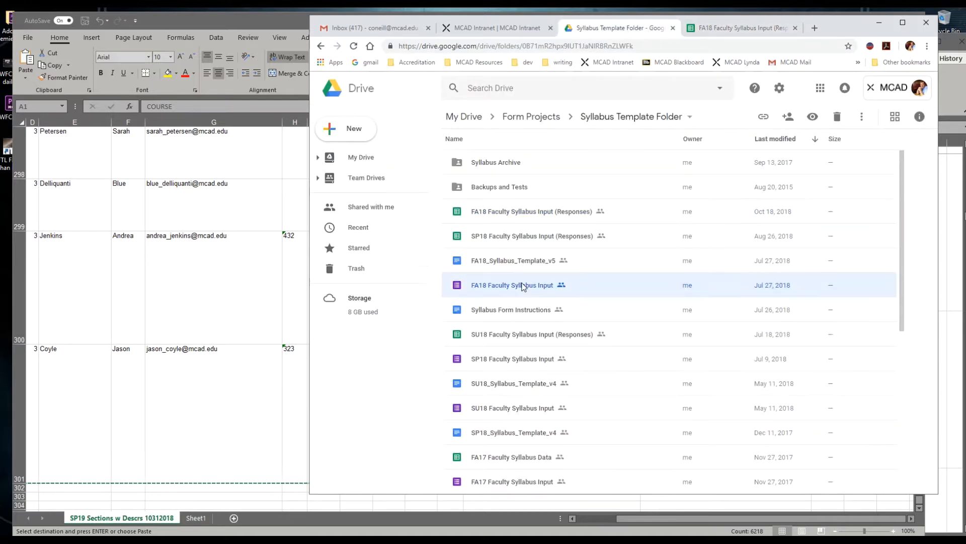
{"action": "right_click", "coordinate": [510, 287]}
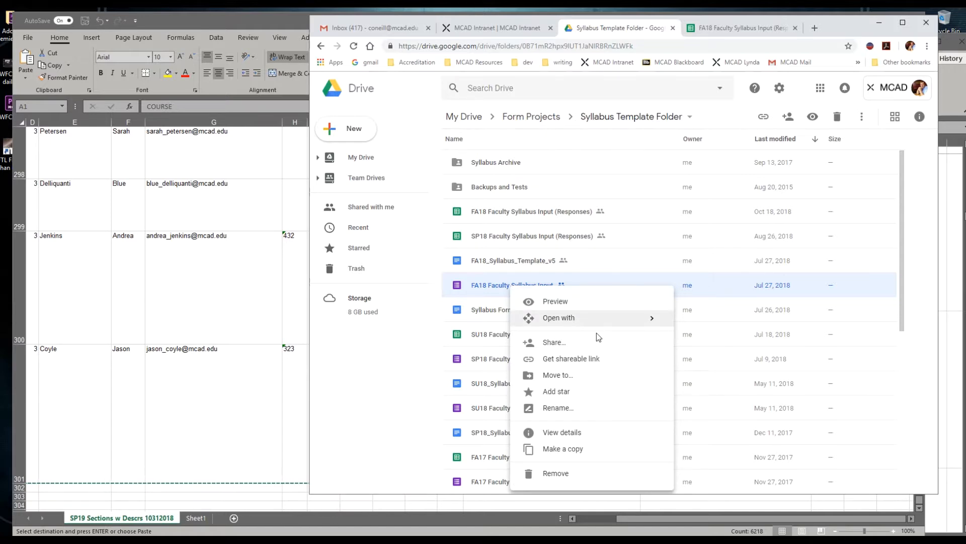
{"action": "left_click", "coordinate": [608, 450]}
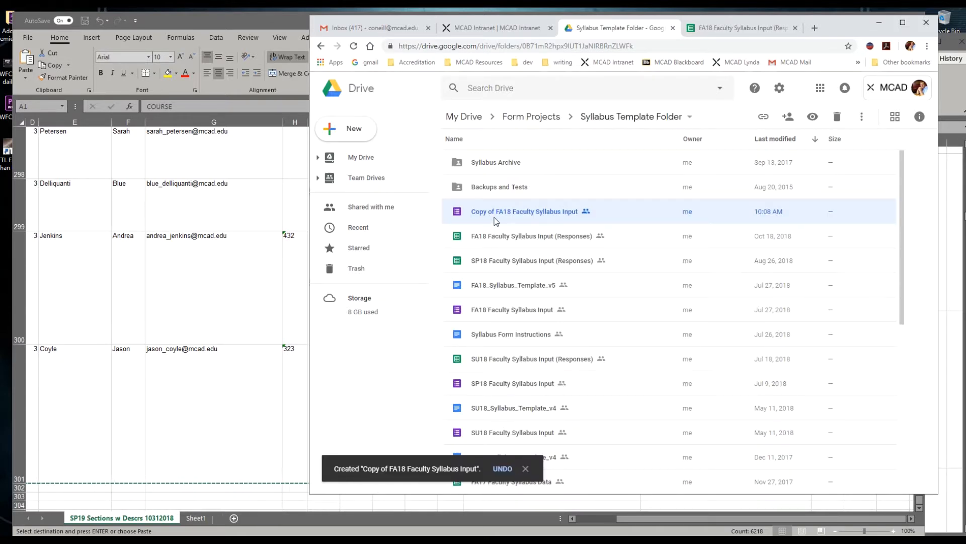
Rename the copied form file as SP19 Faculty Syllabus Input.
{"action": "right_click", "coordinate": [496, 219]}
{"action": "left_click", "coordinate": [563, 337]}
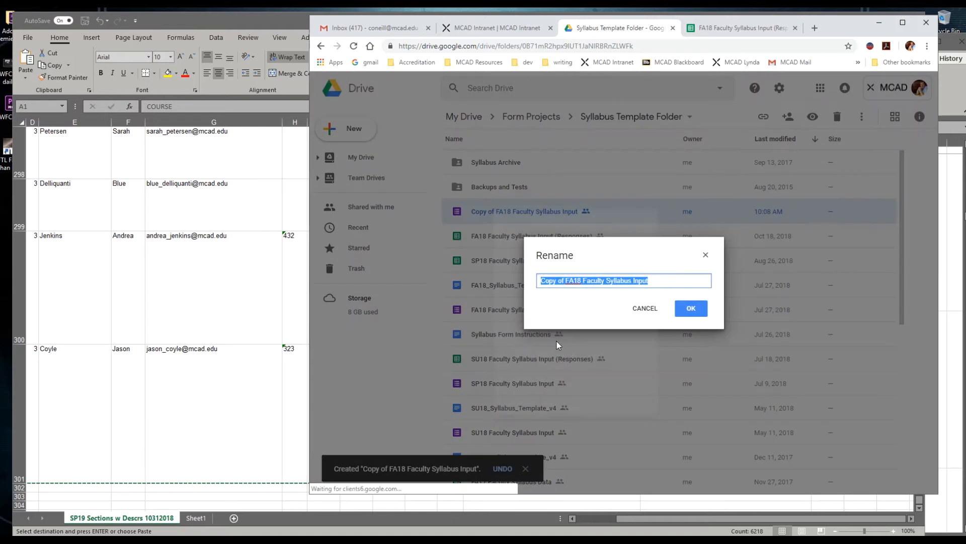
{"action": "left_click", "coordinate": [565, 283]}
{"action": "key", "text": "BackSpace"}
{"action": "key", "text": "BackSpace"}
{"action": "key", "text": "BackSpace"}
{"action": "key", "text": "BackSpace"}
{"action": "key", "text": "BackSpace"}
{"action": "key", "text": "BackSpace"}
{"action": "key", "text": "BackSpace"}
{"action": "key", "text": "BackSpace"}
{"action": "key", "text": "Delete"}
{"action": "key", "text": "Delete"}
{"action": "key", "text": "Delete"}
{"action": "key", "text": "Delete"}
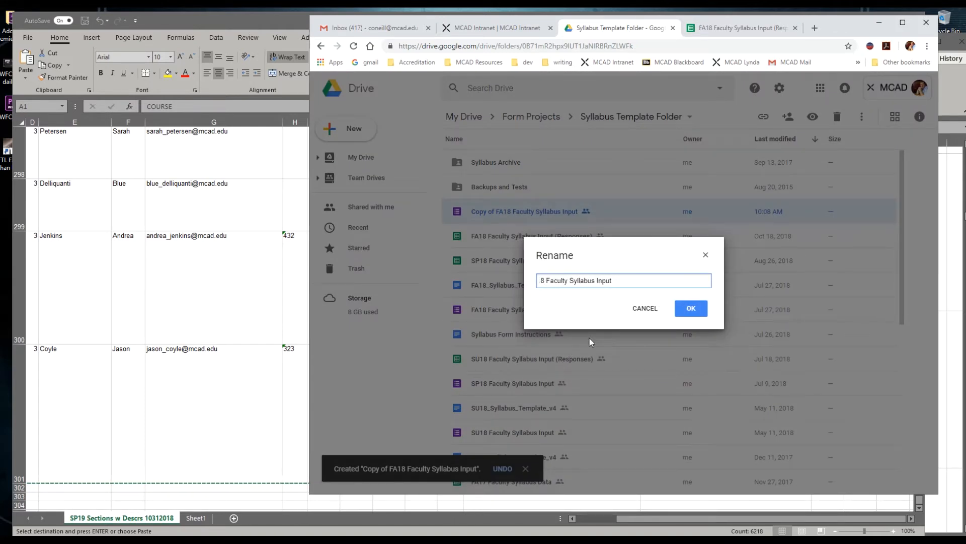
{"action": "type", "text": "SP19"}
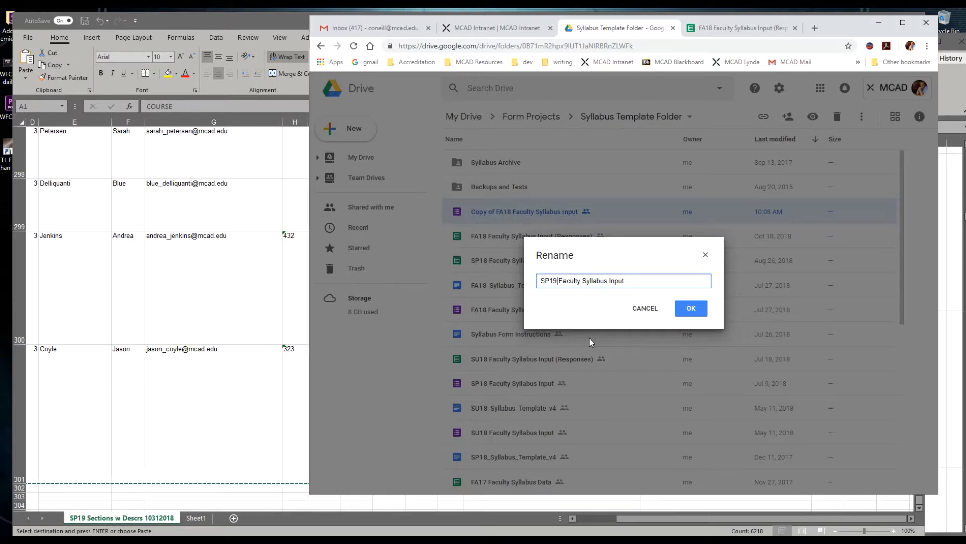
{"action": "key", "text": "Return"}
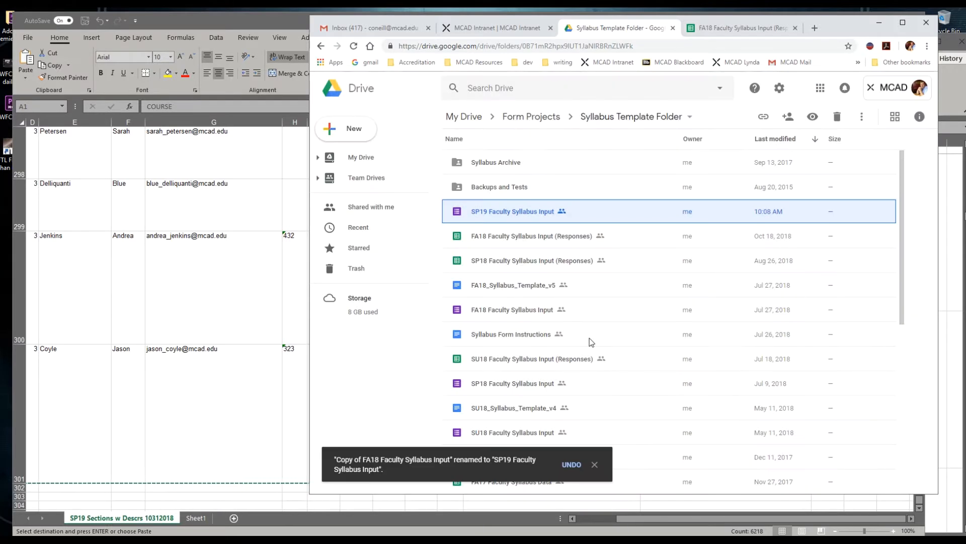
Open the SP19 Faculty Syllabus Input form and change its heading to SP19 Faculty Syllabus Input.
{"action": "double_click", "coordinate": [456, 220]}
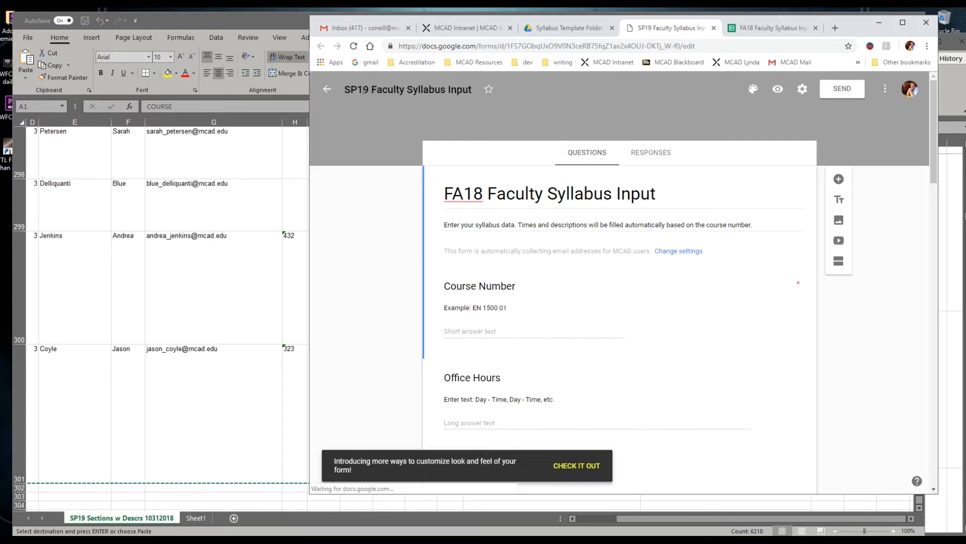
{"action": "triple_click", "coordinate": [485, 186]}
{"action": "left_click", "coordinate": [484, 194]}
{"action": "key", "text": "BackSpace"}
{"action": "key", "text": "BackSpace"}
{"action": "key", "text": "BackSpace"}
{"action": "key", "text": "BackSpace"}
{"action": "type", "text": "SP19"}
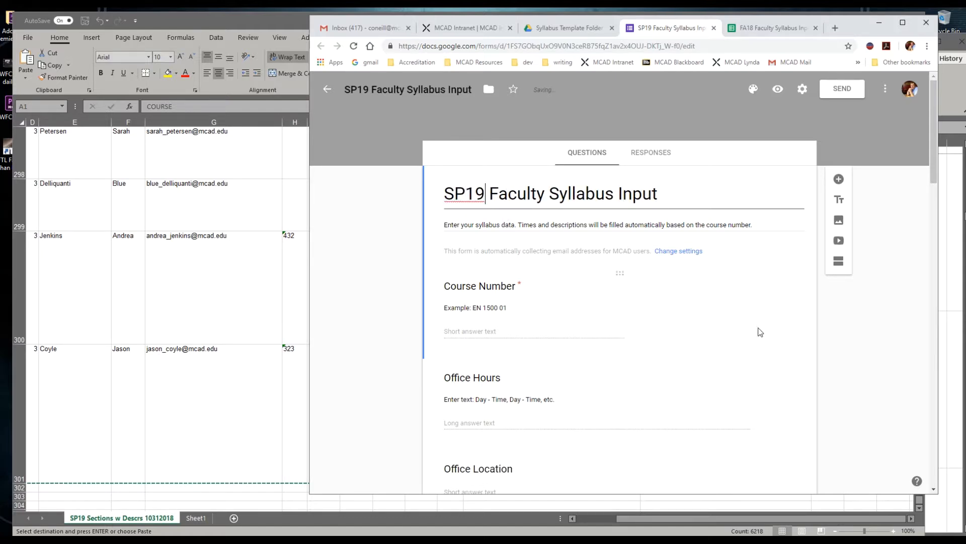
Create a new spreadsheet as the destination for the SP19 form's responses.
{"action": "mouse_move", "coordinate": [935, 176]}
{"action": "left_mouse_down"}
{"action": "mouse_move", "coordinate": [958, 377]}
{"action": "mouse_move", "coordinate": [960, 508]}
{"action": "mouse_move", "coordinate": [961, 236]}
{"action": "mouse_move", "coordinate": [936, 187]}
{"action": "left_mouse_up"}
{"action": "left_click", "coordinate": [647, 121]}
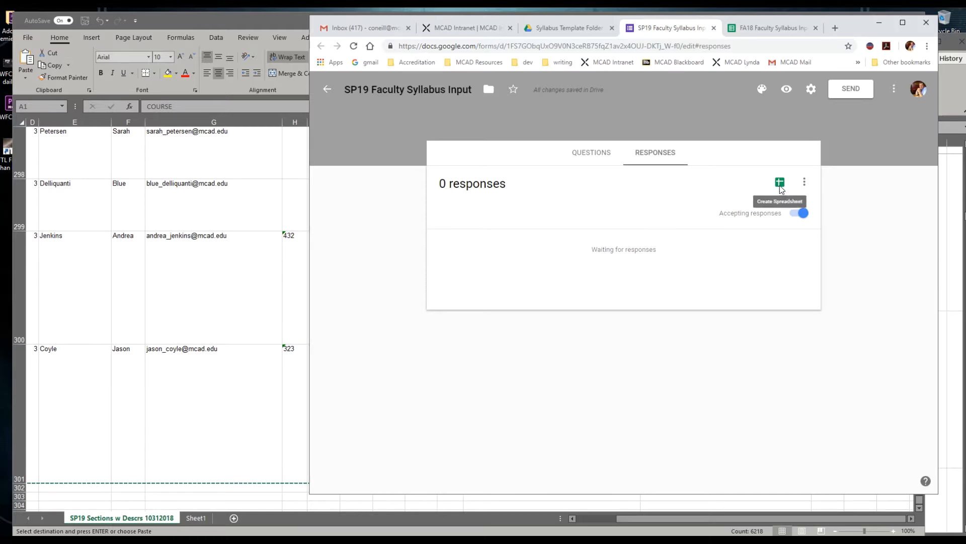
{"action": "left_click", "coordinate": [780, 184]}
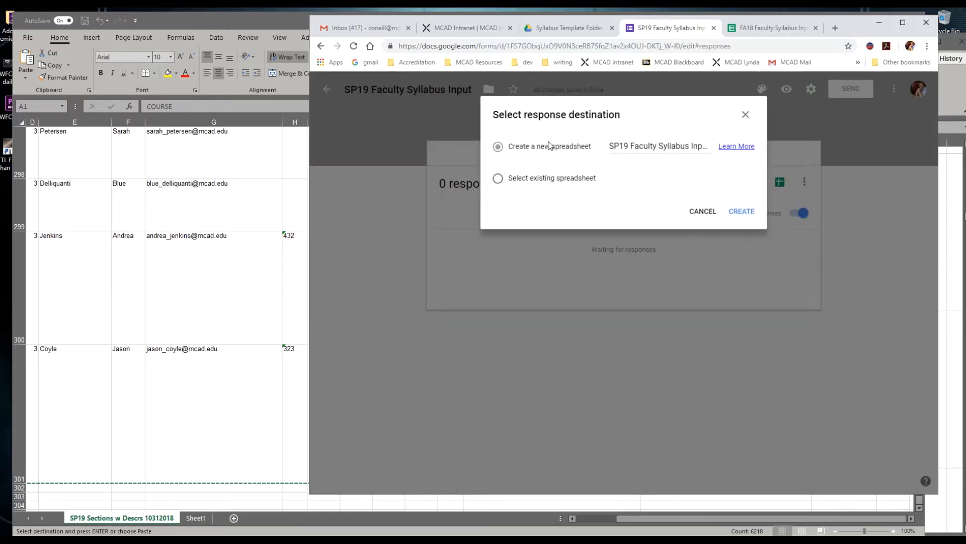
{"action": "left_click", "coordinate": [741, 211]}
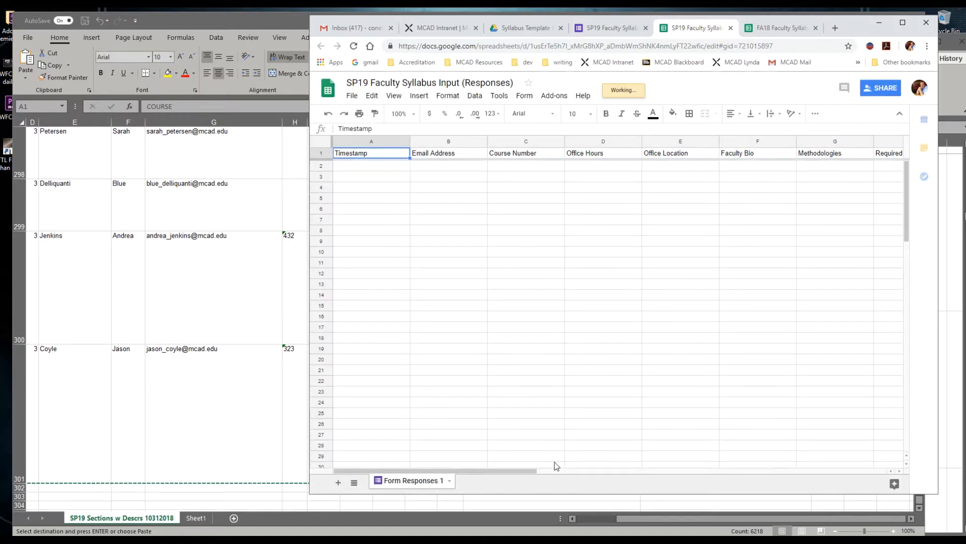
Add a new sheet to the SP19 responses spreadsheet and paste the copied course sections table at A1.
{"action": "left_click", "coordinate": [556, 471]}
{"action": "left_click_drag", "start_coordinate": [679, 461], "coordinate": [385, 520]}
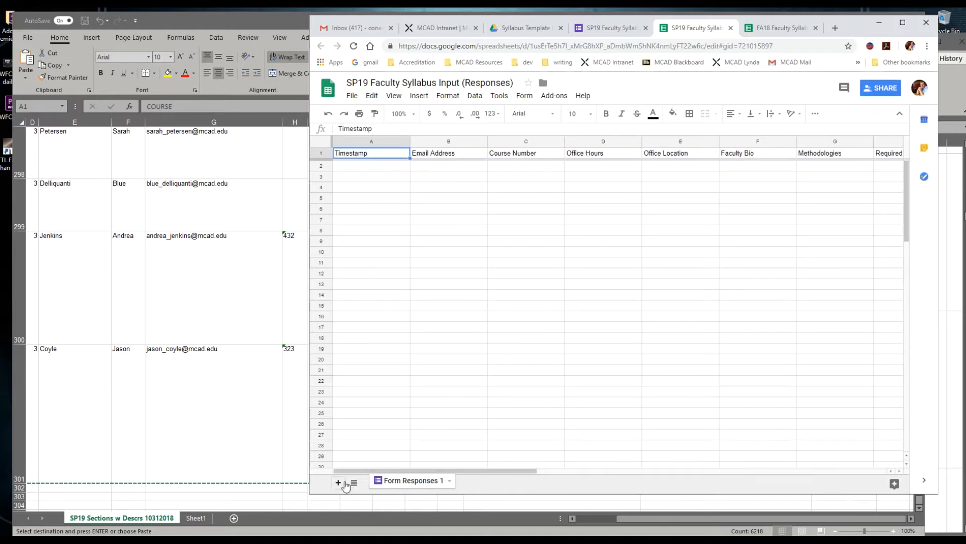
{"action": "left_click", "coordinate": [339, 482]}
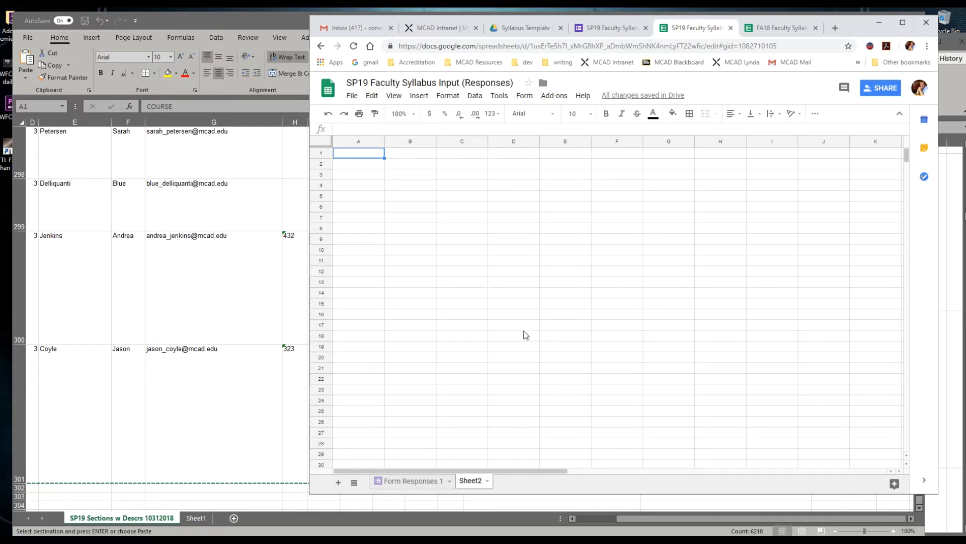
{"action": "key", "text": "ctrl+v"}
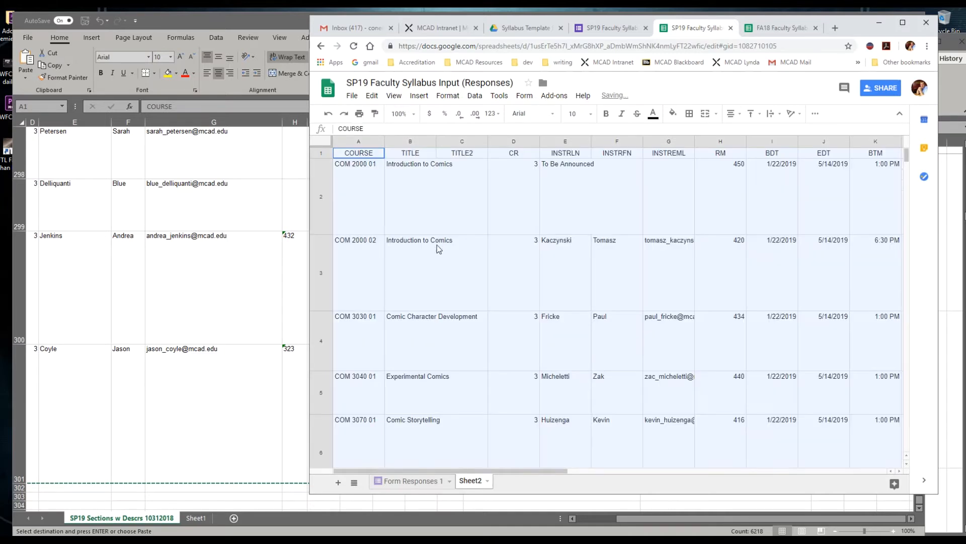
Rename the sheet holding the pasted course sections as DATA_103118.
{"action": "left_click", "coordinate": [377, 337]}
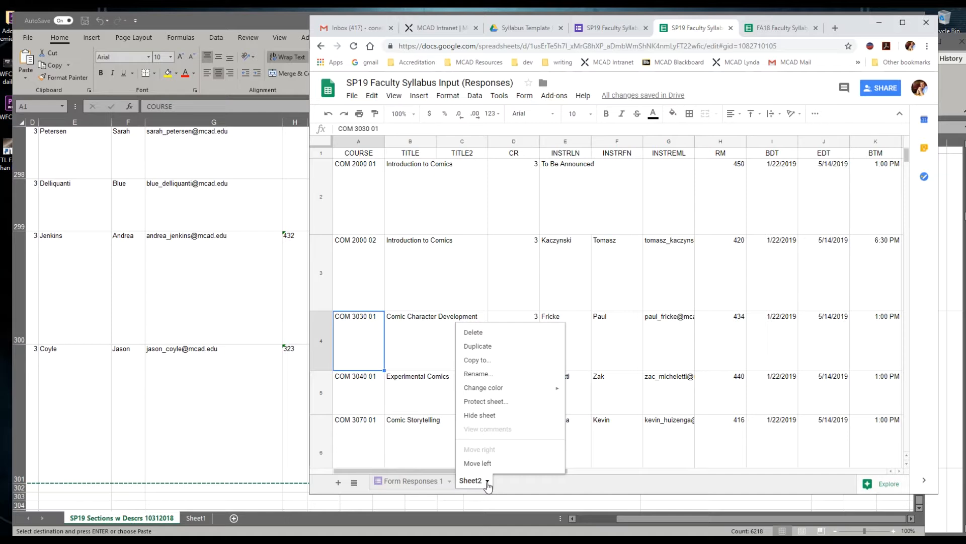
{"action": "left_click", "coordinate": [504, 374]}
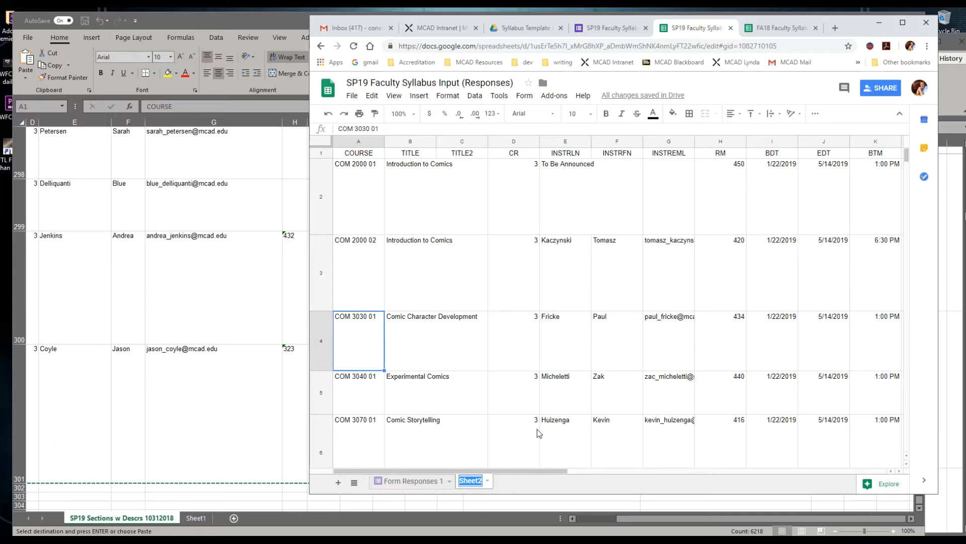
{"action": "type", "text": "DATA_103118"}
{"action": "key", "text": "Return"}
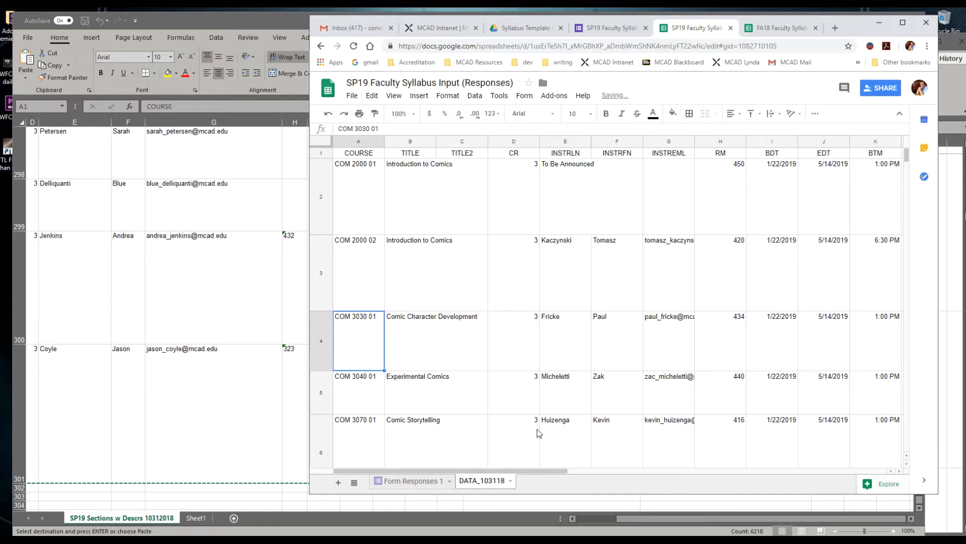
Copy the header cells from TITLE through FacultyEmail in the Form Responses 1 sheet of the FA18 responses spreadsheet.
{"action": "left_click", "coordinate": [403, 481]}
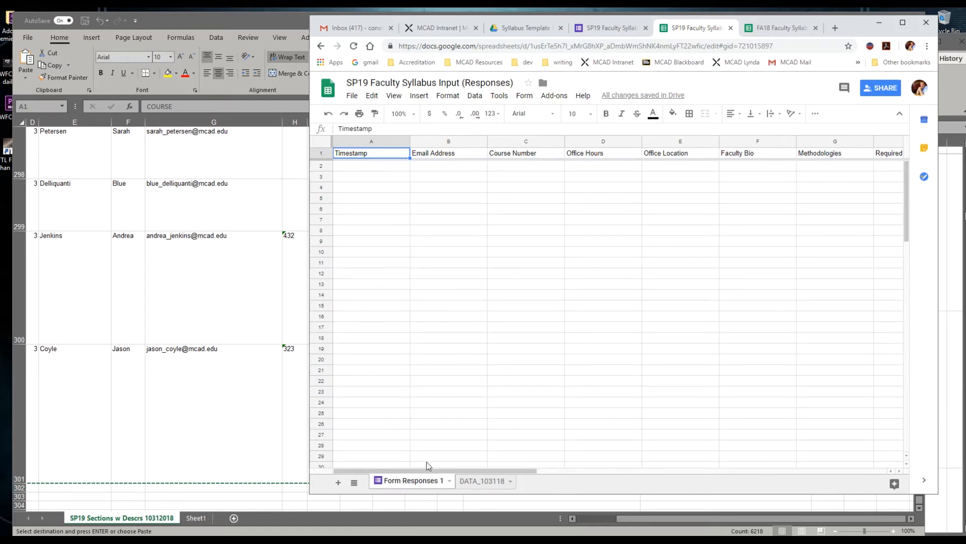
{"action": "left_click", "coordinate": [465, 481]}
{"action": "left_click", "coordinate": [432, 482]}
{"action": "left_click", "coordinate": [781, 27]}
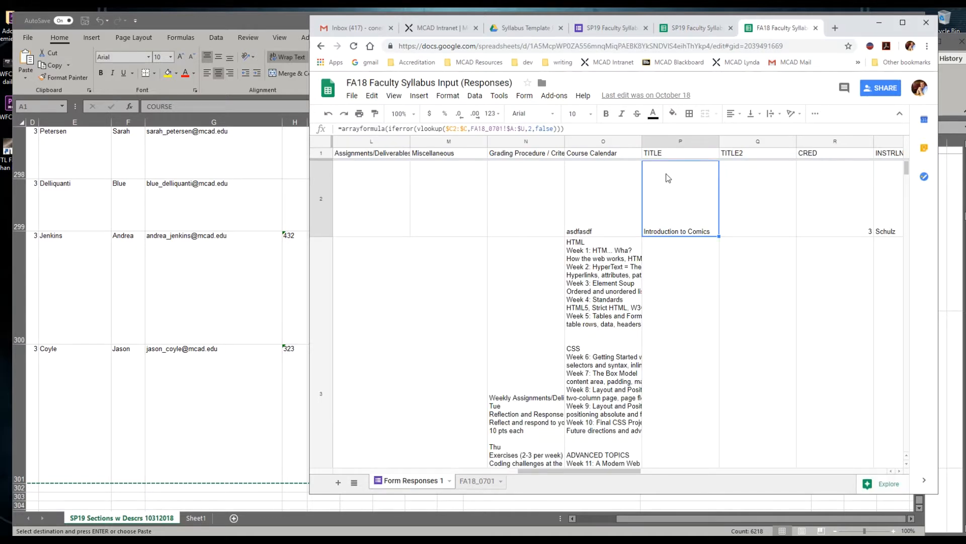
{"action": "left_click", "coordinate": [676, 153]}
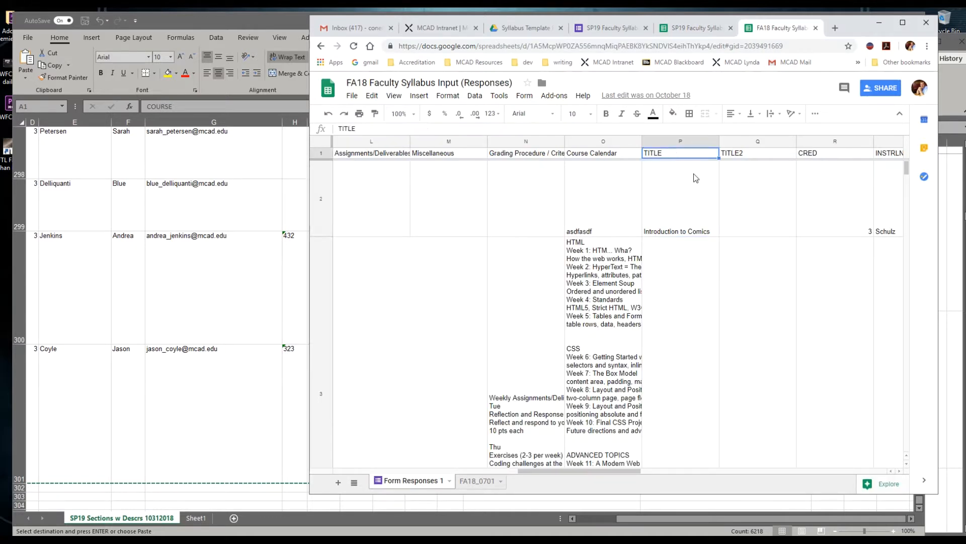
{"action": "left_click_drag", "start_coordinate": [620, 473], "coordinate": [856, 455]}
{"action": "left_click", "coordinate": [680, 152], "text": "shift"}
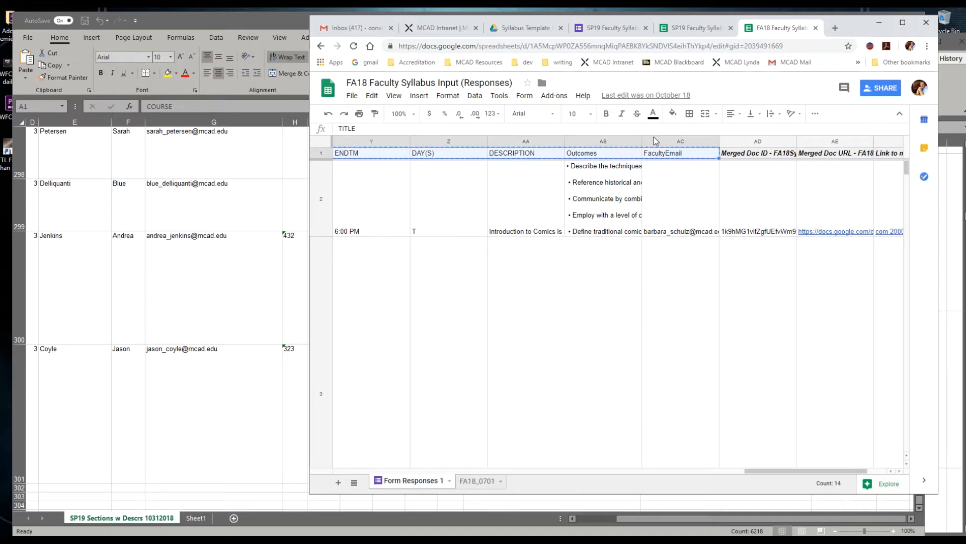
Paste the copied headers into the SP19 Form Responses 1 sheet starting at O1, after Course Calendar, and select O2.
{"action": "left_click", "coordinate": [674, 27]}
{"action": "key", "text": "Right"}
{"action": "key", "text": "Right"}
{"action": "key", "text": "Right"}
{"action": "key", "text": "Right"}
{"action": "key", "text": "Right"}
{"action": "key", "text": "Right"}
{"action": "key", "text": "Right"}
{"action": "key", "text": "Right"}
{"action": "key", "text": "Right"}
{"action": "key", "text": "Right"}
{"action": "key", "text": "Right"}
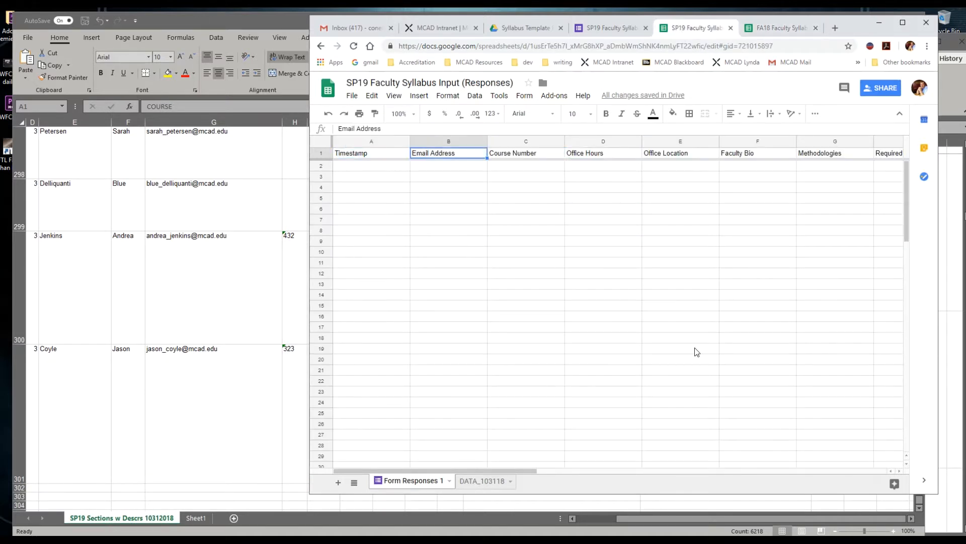
{"action": "key", "text": "Right"}
{"action": "key", "text": "Right"}
{"action": "key", "text": "Right"}
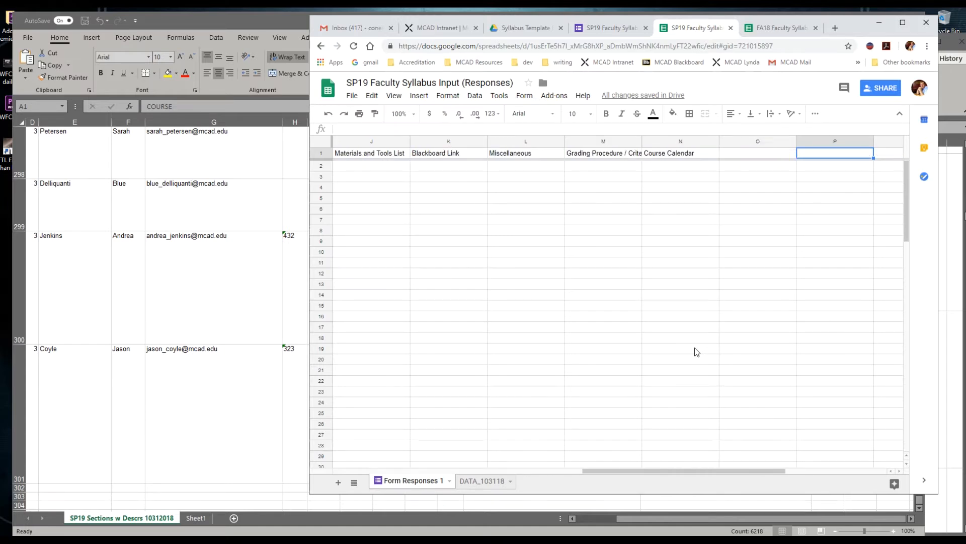
{"action": "key", "text": "ctrl+v"}
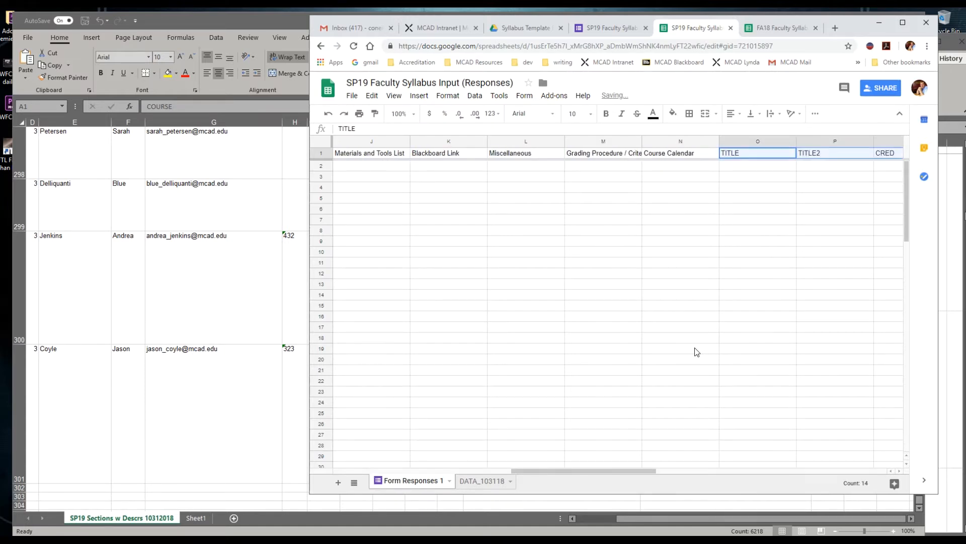
{"action": "key", "text": "Right"}
{"action": "key", "text": "Right"}
{"action": "key", "text": "Left"}
{"action": "key", "text": "Left"}
{"action": "key", "text": "Down"}
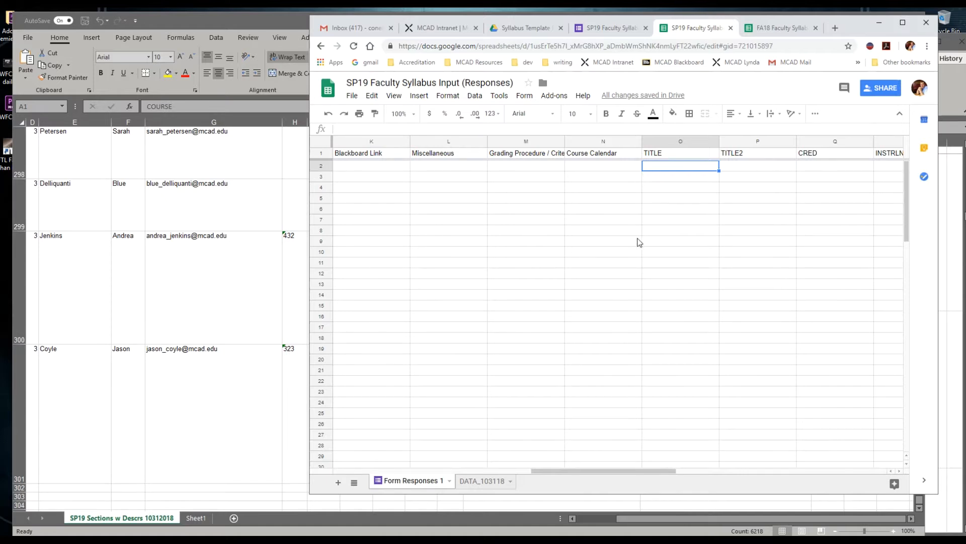
Copy the row 2 lookup formulas from TITLE through FacultyEmail in the FA18 Form Responses 1 sheet.
{"action": "left_click", "coordinate": [779, 28]}
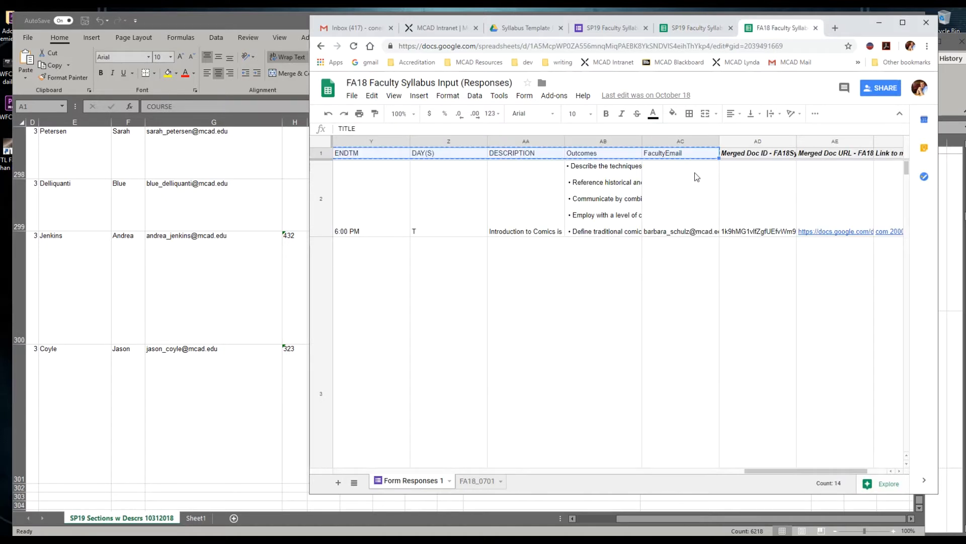
{"action": "left_click", "coordinate": [613, 184]}
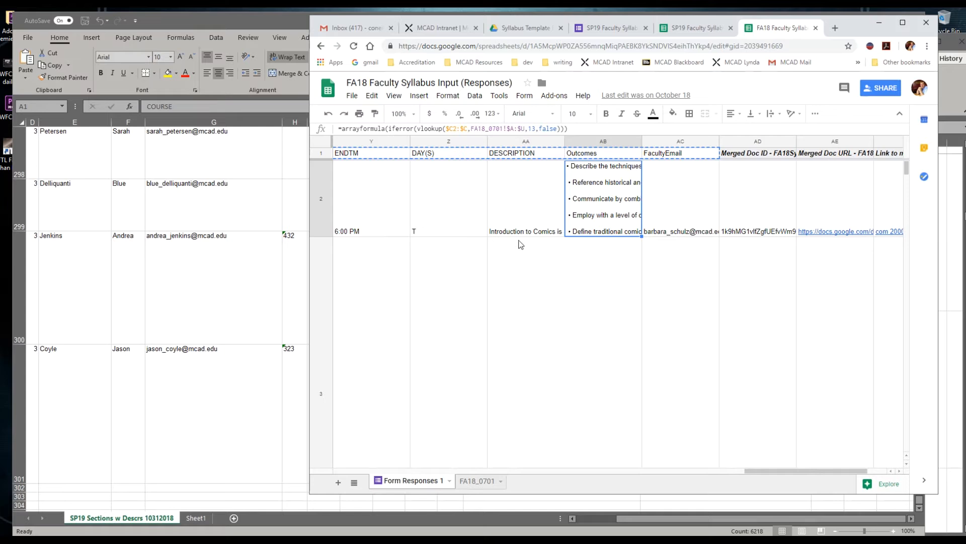
{"action": "key", "text": "Escape"}
{"action": "key", "text": "Right"}
{"action": "key", "text": "shift+Left"}
{"action": "key", "text": "shift+Left"}
{"action": "key", "text": "shift+Left"}
{"action": "key", "text": "shift+Left"}
{"action": "key", "text": "shift+Left"}
{"action": "key", "text": "shift+Left"}
{"action": "key", "text": "shift+Left"}
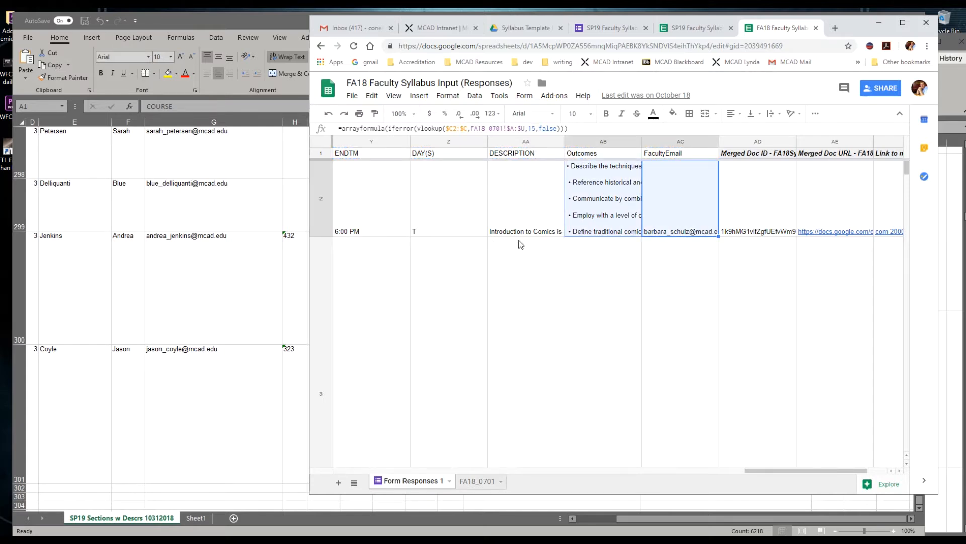
{"action": "key", "text": "shift+Left"}
{"action": "key", "text": "shift+Left"}
{"action": "key", "text": "shift+Left"}
{"action": "key", "text": "shift+Left"}
{"action": "key", "text": "shift+Left"}
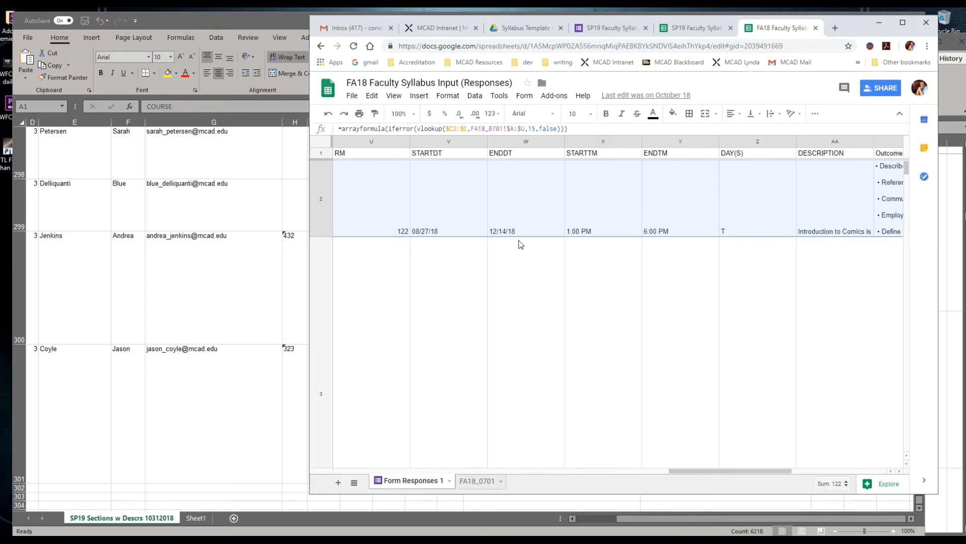
{"action": "key", "text": "shift+Left"}
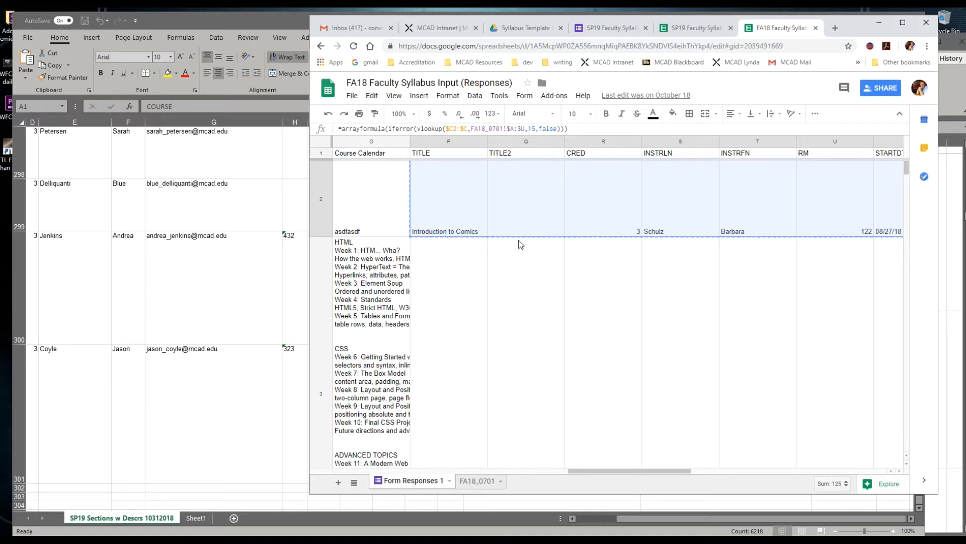
Check the FA18_0701 data sheet and paste the copied lookup formulas at O2 of the SP19 Form Responses 1 sheet.
{"action": "left_click", "coordinate": [484, 482]}
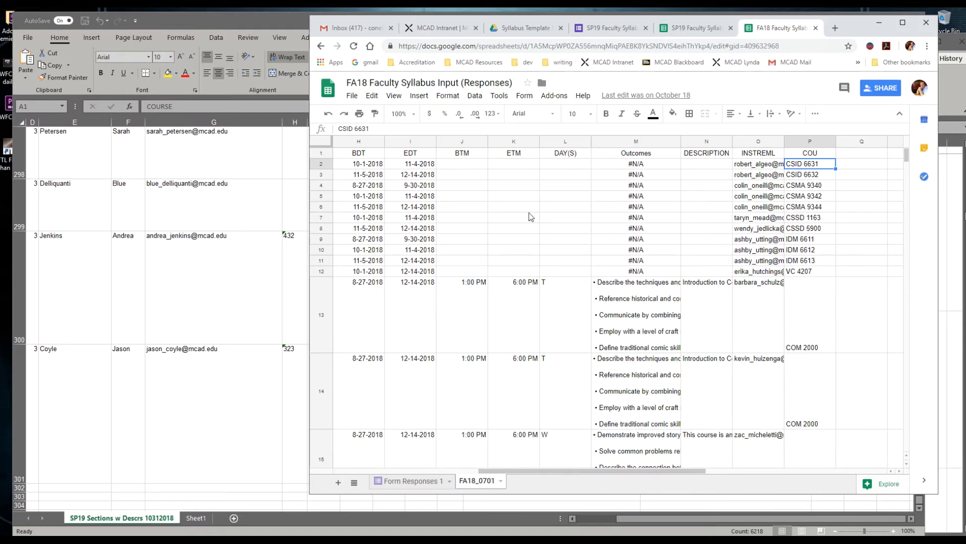
{"action": "left_click", "coordinate": [411, 483]}
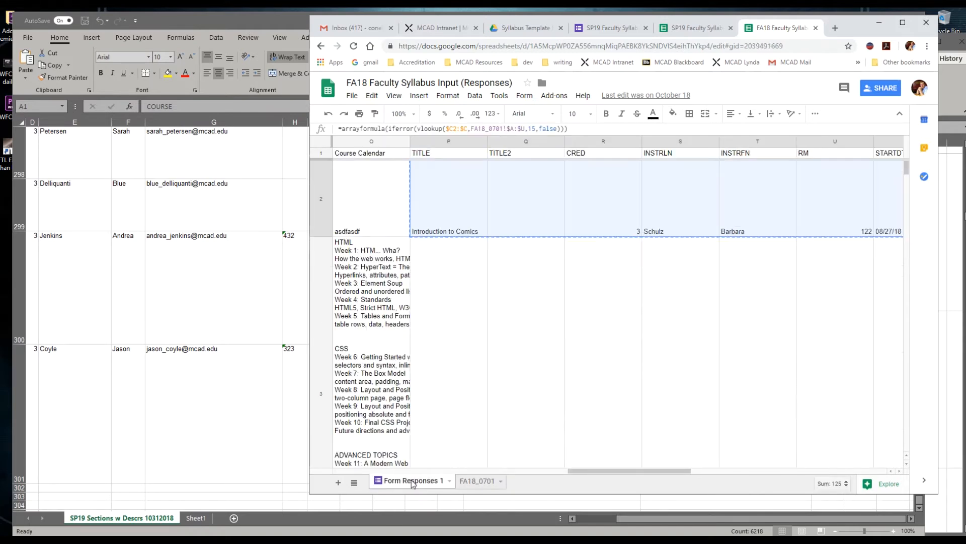
{"action": "left_click", "coordinate": [707, 29]}
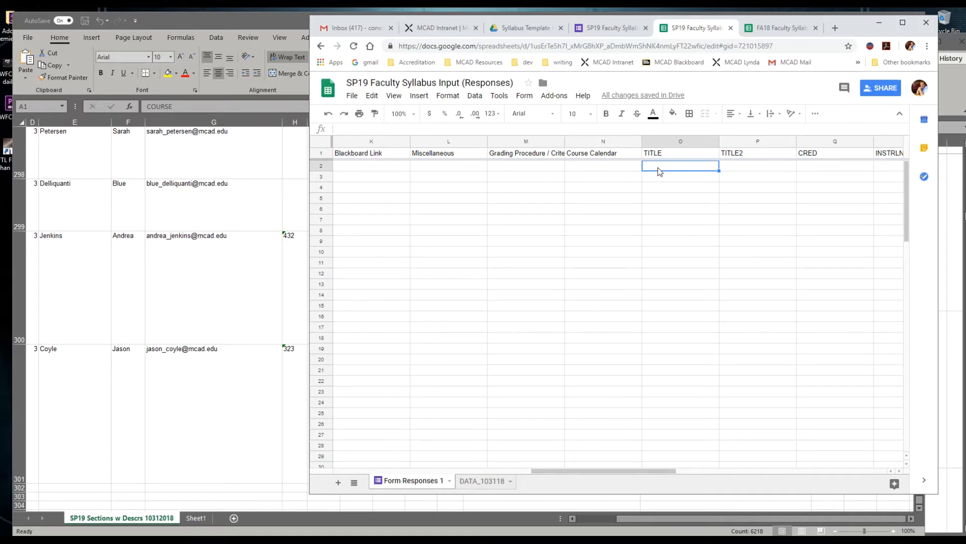
{"action": "key", "text": "ctrl+v"}
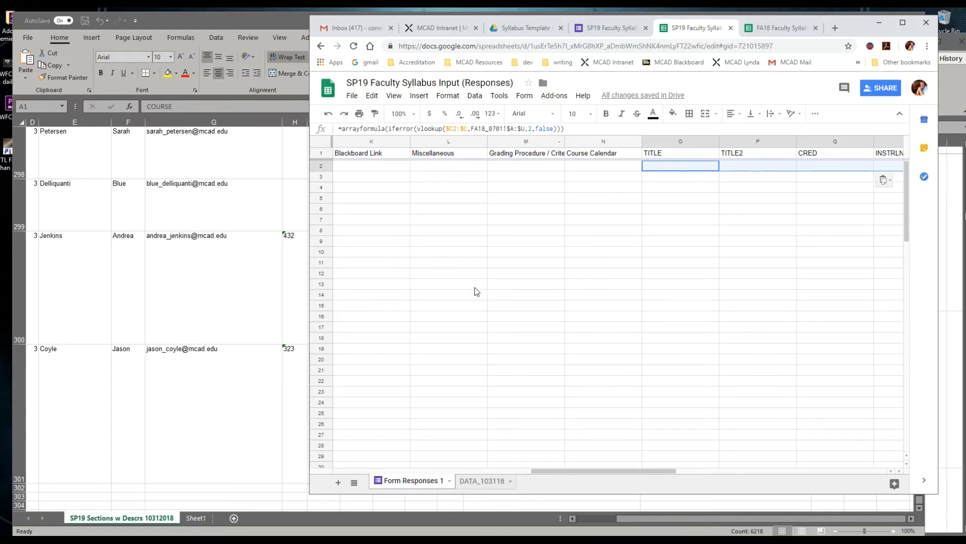
Rename the DATA_103118 sheet as SP19_103118.
{"action": "left_click", "coordinate": [511, 484]}
{"action": "left_click", "coordinate": [508, 482]}
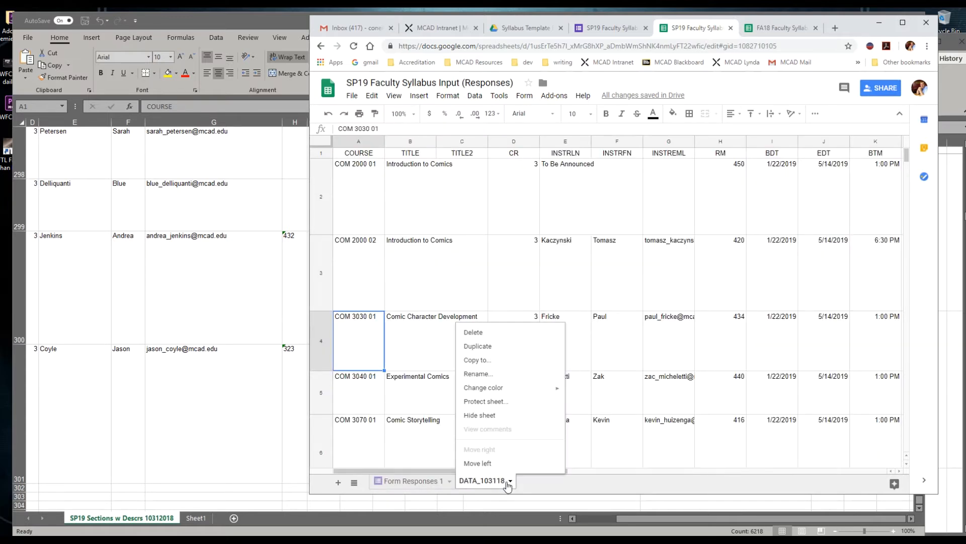
{"action": "left_click", "coordinate": [514, 375]}
{"action": "key", "text": "Home"}
{"action": "key", "text": "Delete"}
{"action": "key", "text": "Delete"}
{"action": "key", "text": "Delete"}
{"action": "key", "text": "Delete"}
{"action": "type", "text": "SP1"}
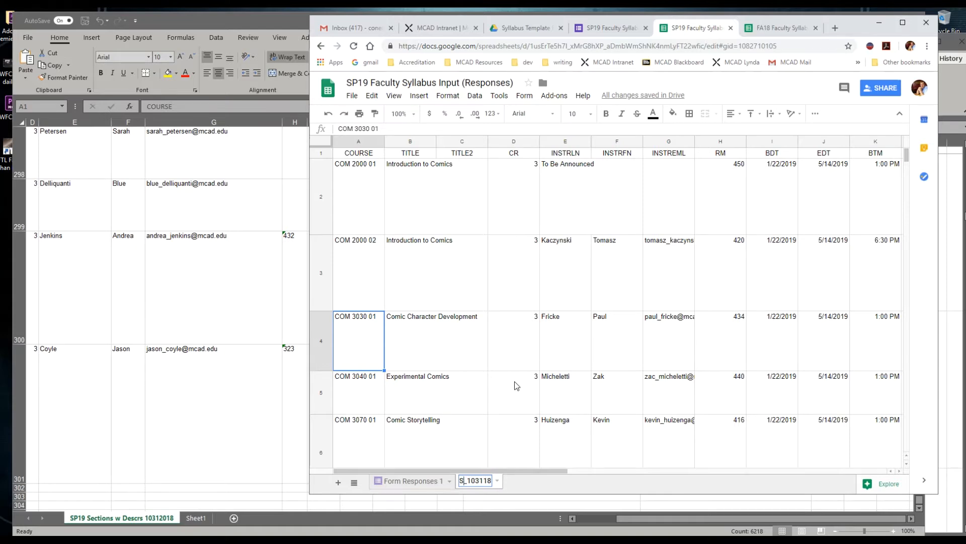
{"action": "type", "text": "9"}
{"action": "key", "text": "Return"}
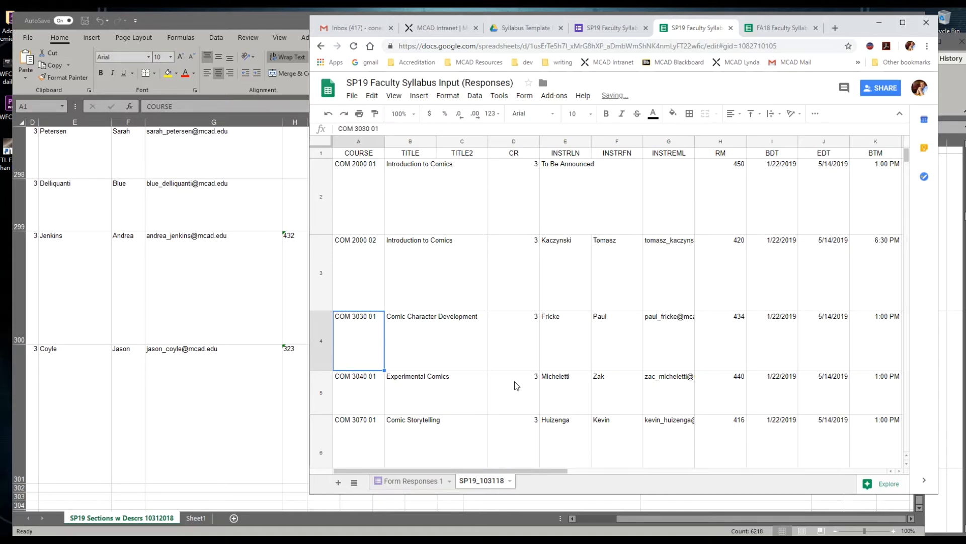
{"action": "left_click", "coordinate": [511, 481]}
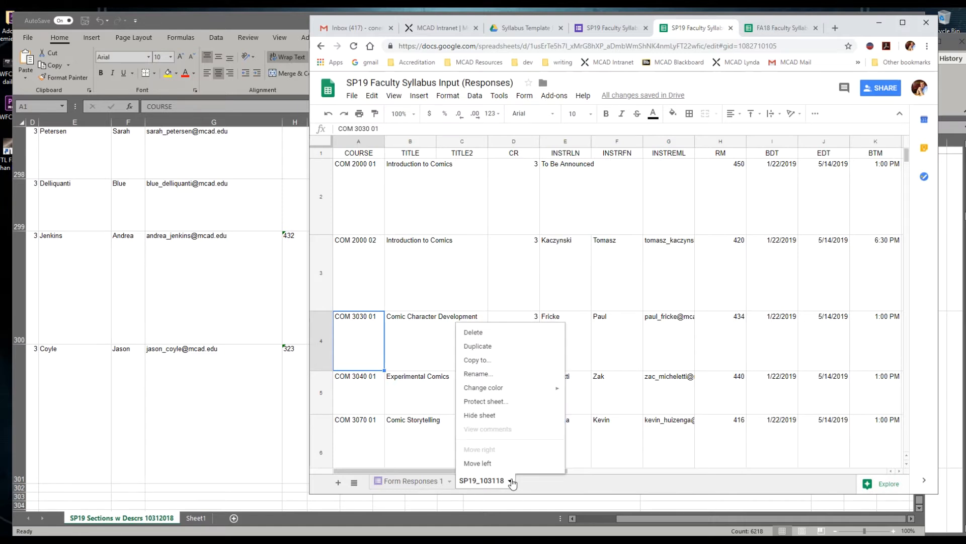
Replace all instances of FA18_0701 with SP19_103118 within the pasted row 2 formulas of Form Responses 1.
{"action": "left_click", "coordinate": [412, 481]}
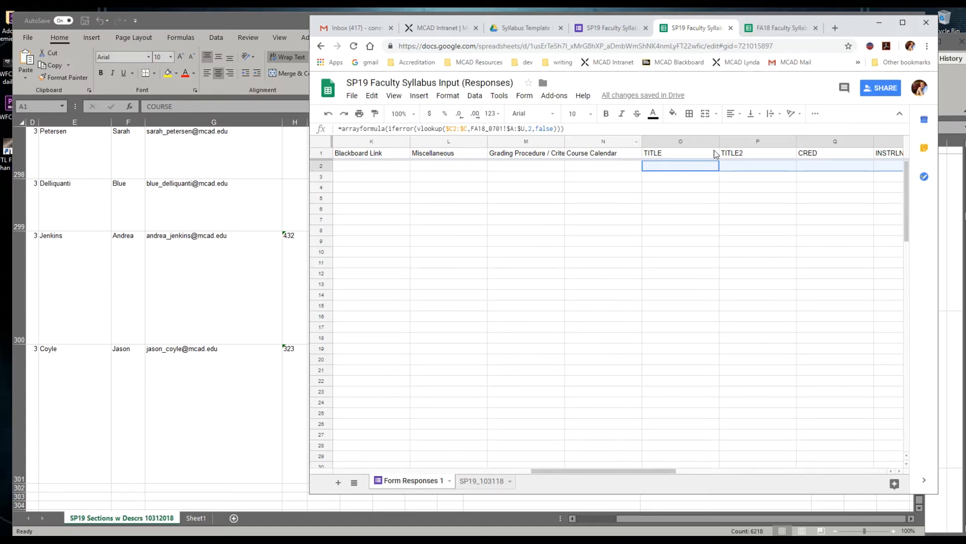
{"action": "left_click", "coordinate": [352, 96]}
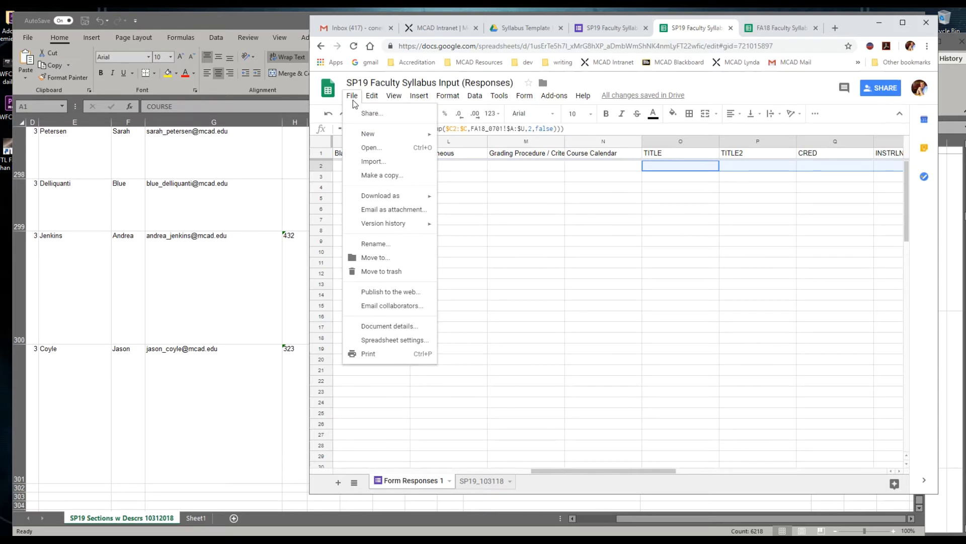
{"action": "mouse_move", "coordinate": [372, 96]}
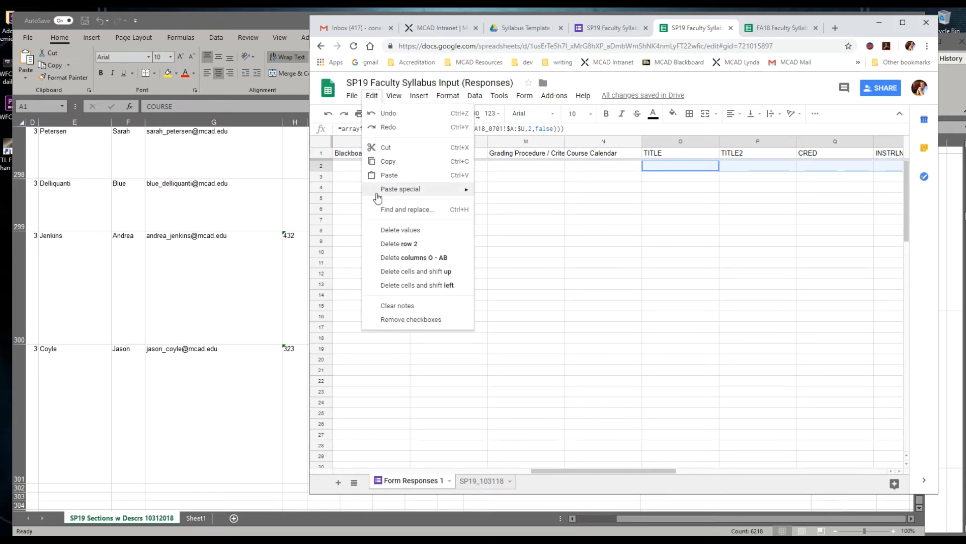
{"action": "left_click", "coordinate": [386, 209]}
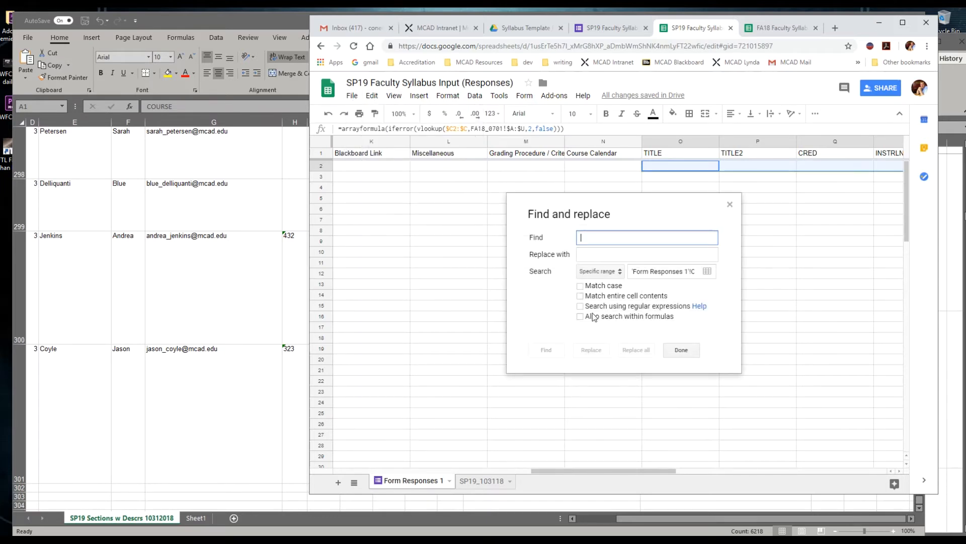
{"action": "left_click", "coordinate": [586, 317]}
{"action": "left_click", "coordinate": [617, 242]}
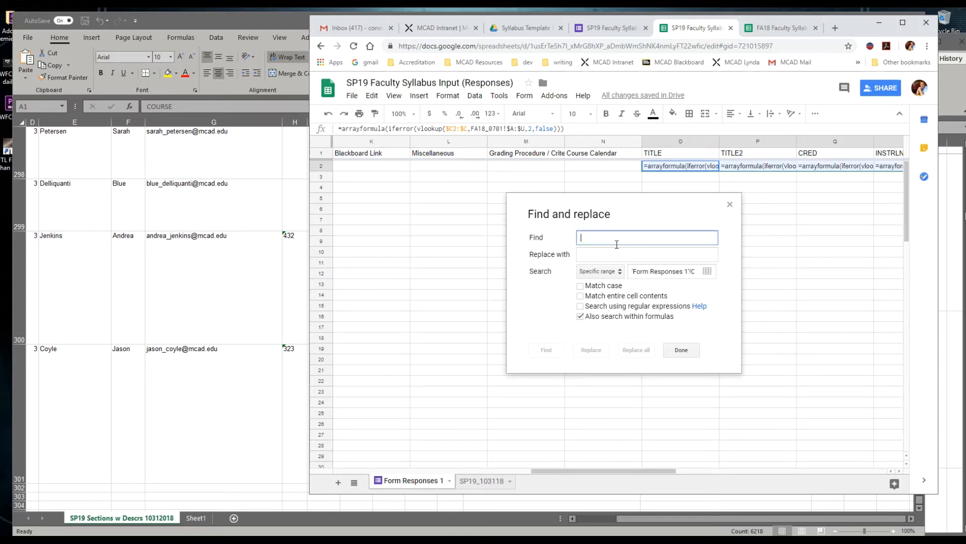
{"action": "type", "text": "FA18_0701"}
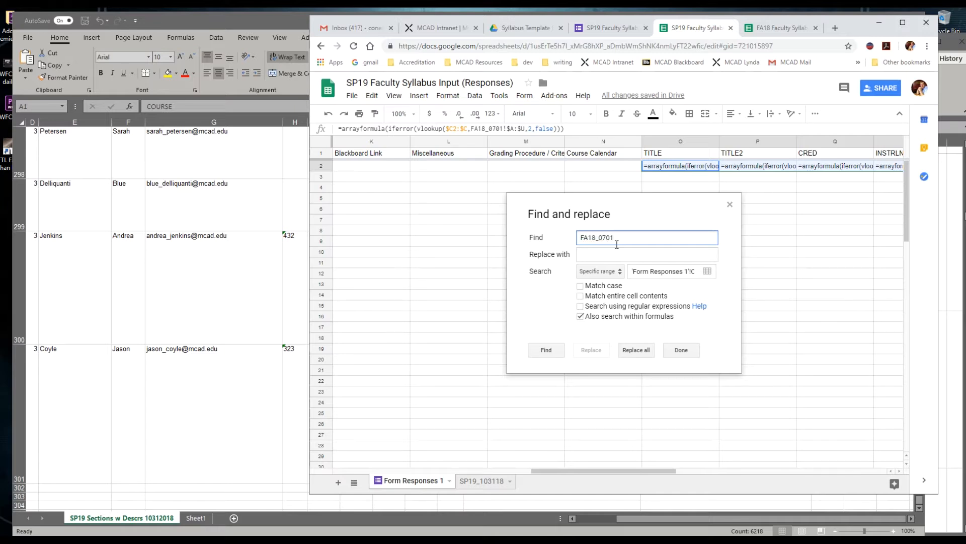
{"action": "key", "text": "Tab"}
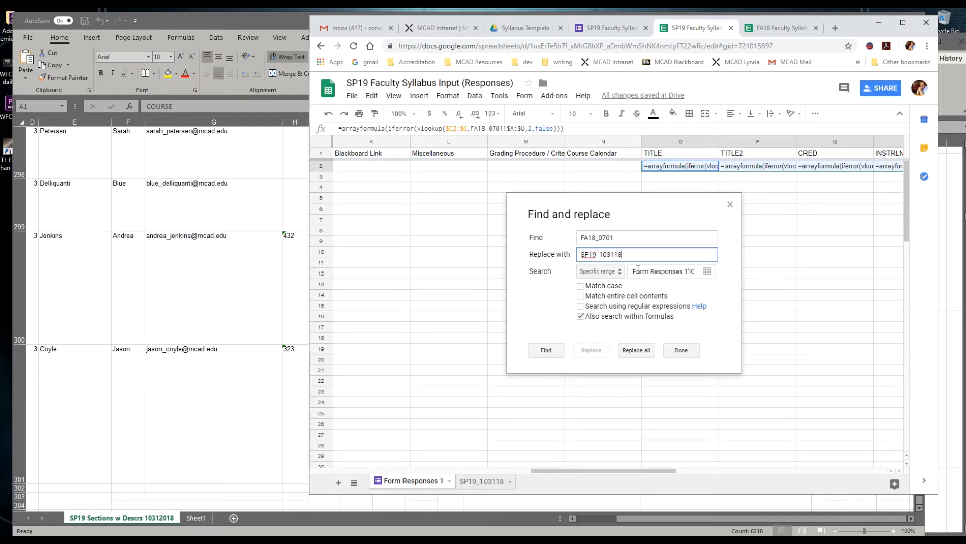
{"action": "left_click", "coordinate": [632, 356]}
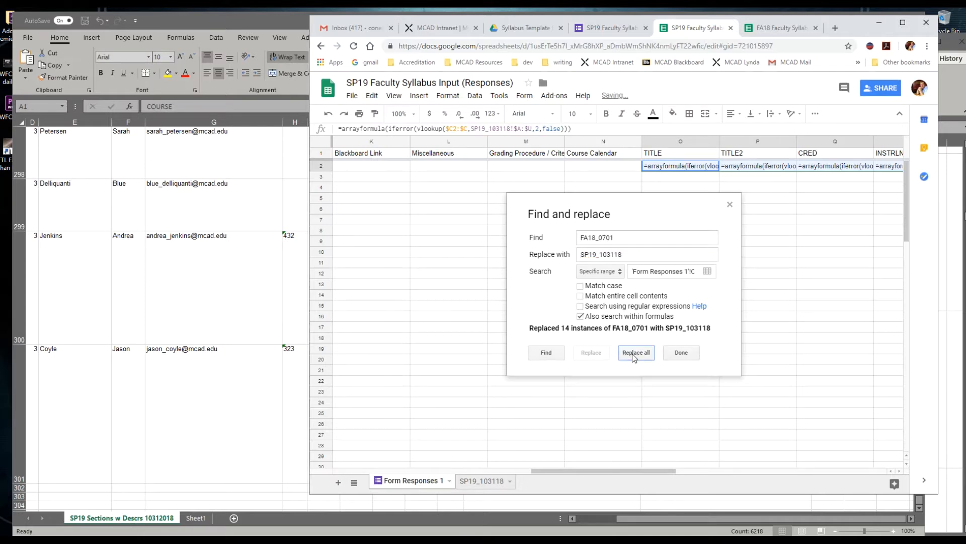
{"action": "left_click", "coordinate": [682, 353]}
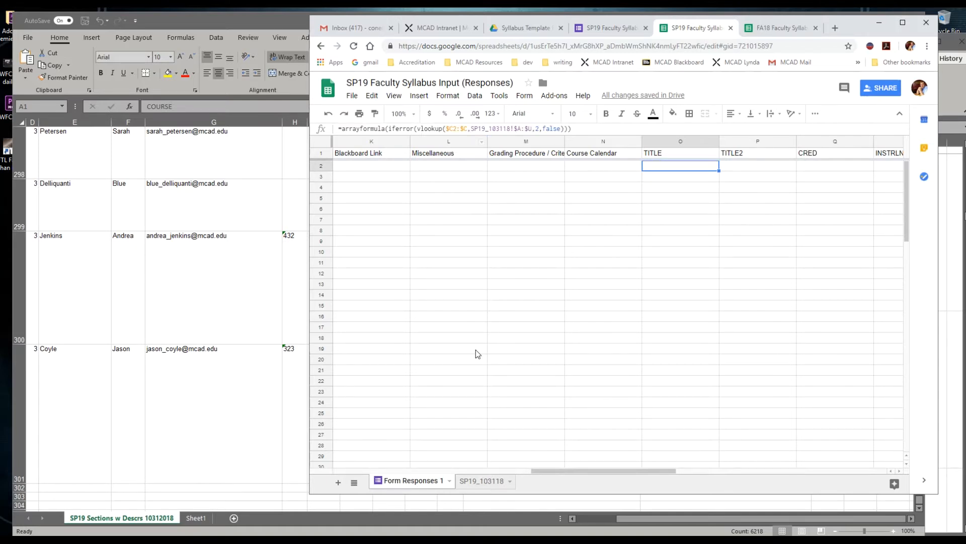
Compare the column order of the SP19_103118 sheet with that of the FA18_0701 sheet in the FA18 responses spreadsheet.
{"action": "left_click_drag", "start_coordinate": [651, 469], "coordinate": [886, 458]}
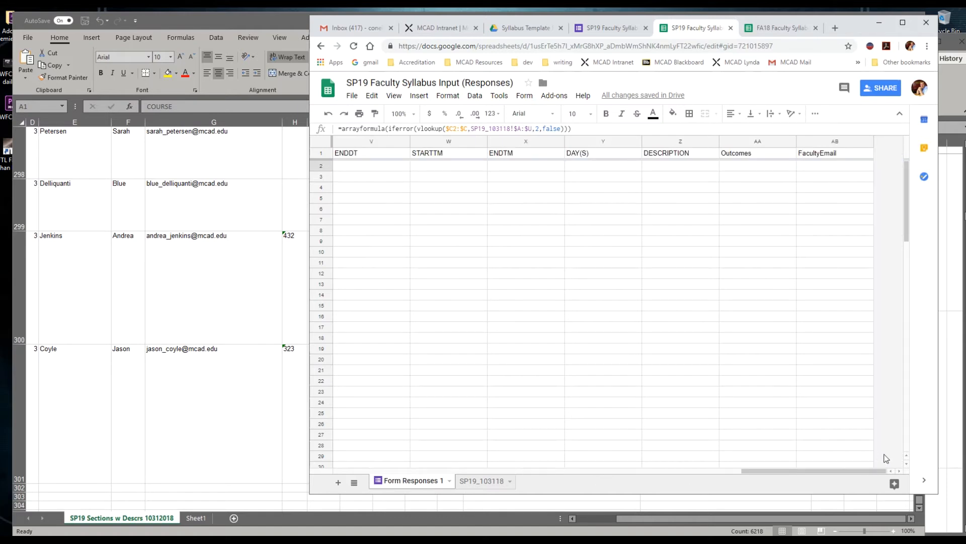
{"action": "left_click", "coordinate": [487, 482]}
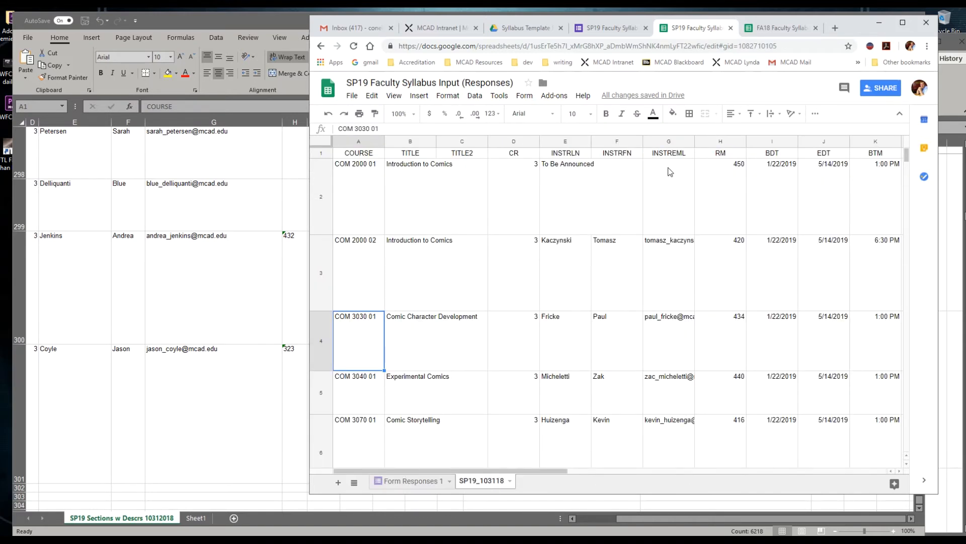
{"action": "left_click", "coordinate": [750, 28]}
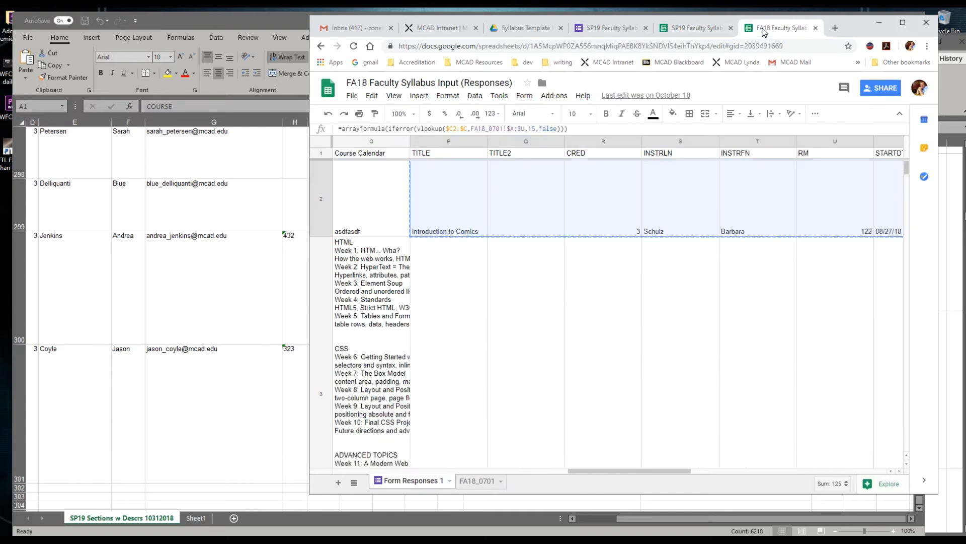
{"action": "left_click", "coordinate": [465, 483]}
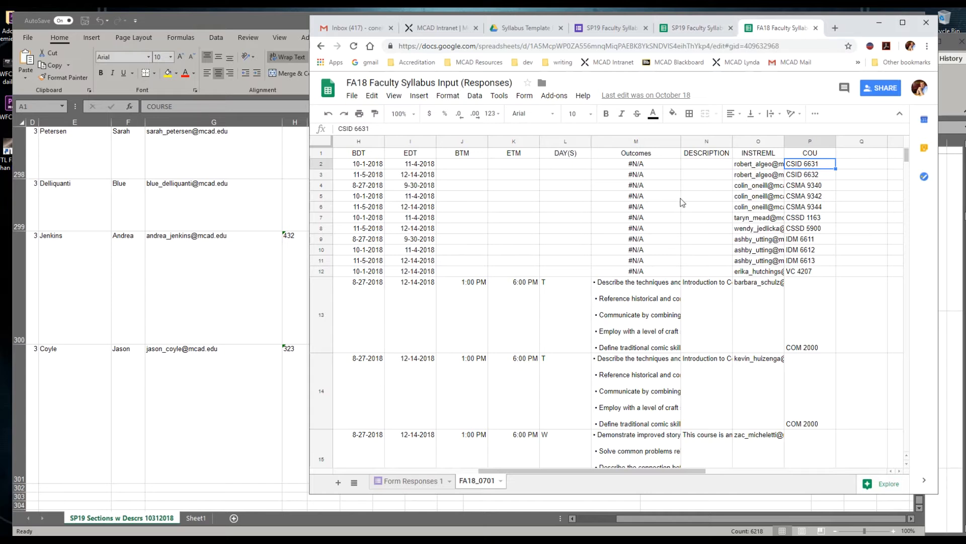
{"action": "left_click_drag", "start_coordinate": [576, 469], "coordinate": [434, 467]}
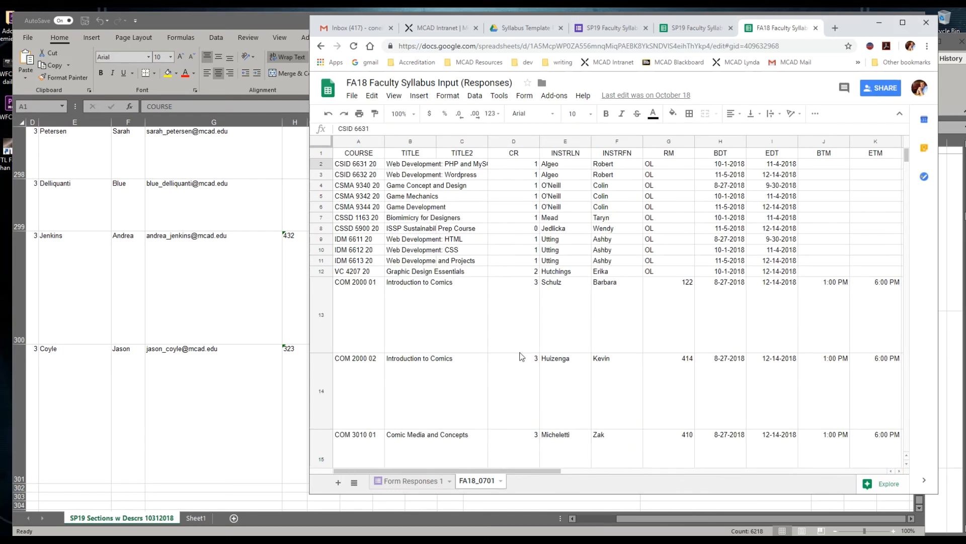
Move the INSTREML column of the SP19_103118 sheet from column G to column P, after OUTCOMES.
{"action": "left_click", "coordinate": [699, 29]}
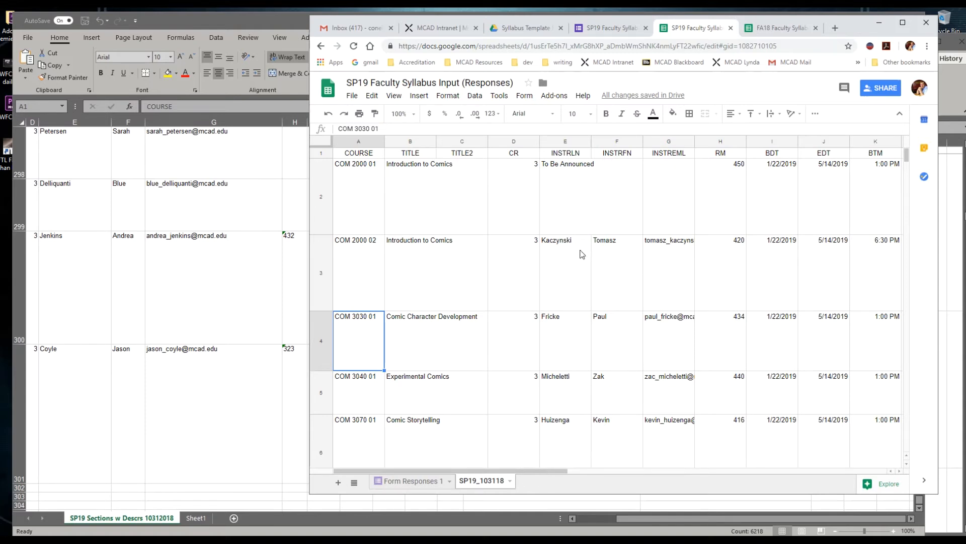
{"action": "left_click", "coordinate": [660, 142]}
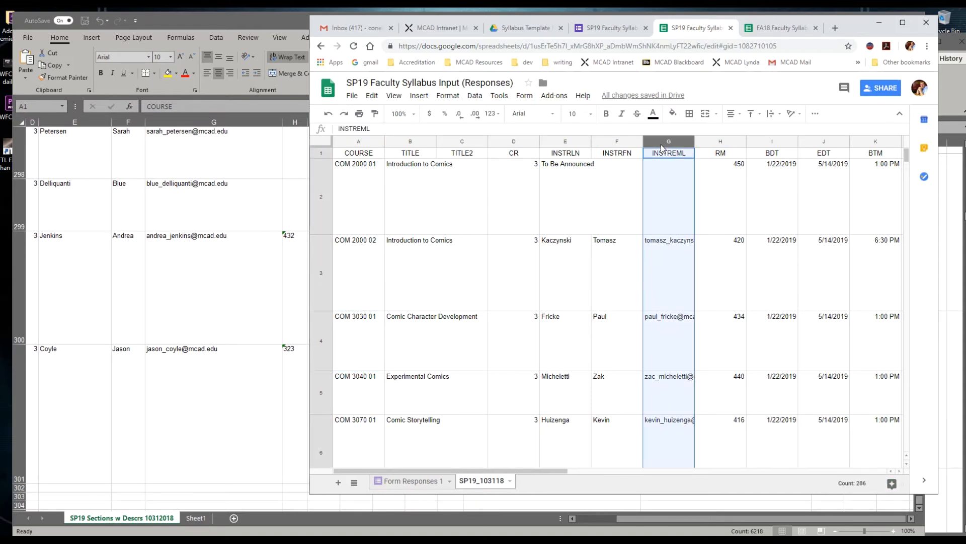
{"action": "left_click", "coordinate": [372, 96]}
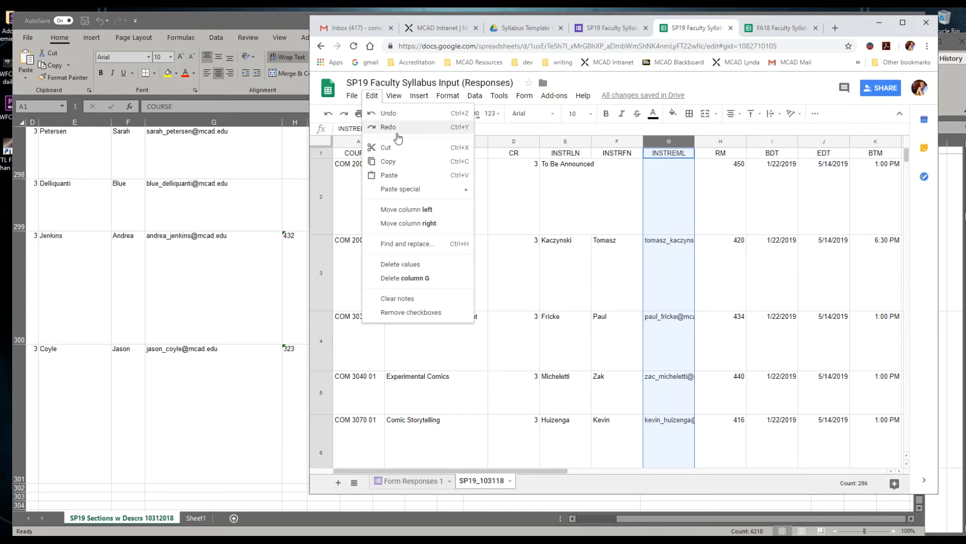
{"action": "left_click", "coordinate": [401, 147]}
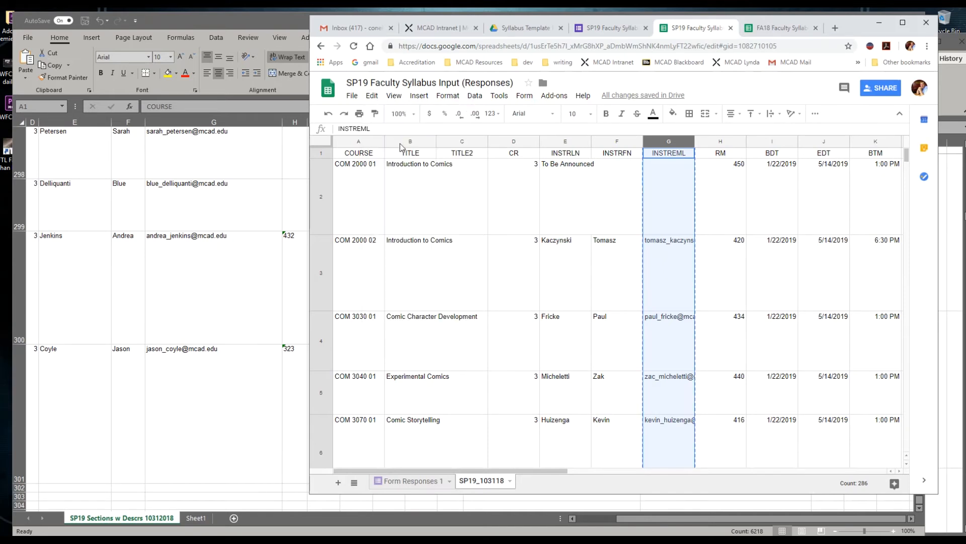
{"action": "left_click", "coordinate": [714, 470]}
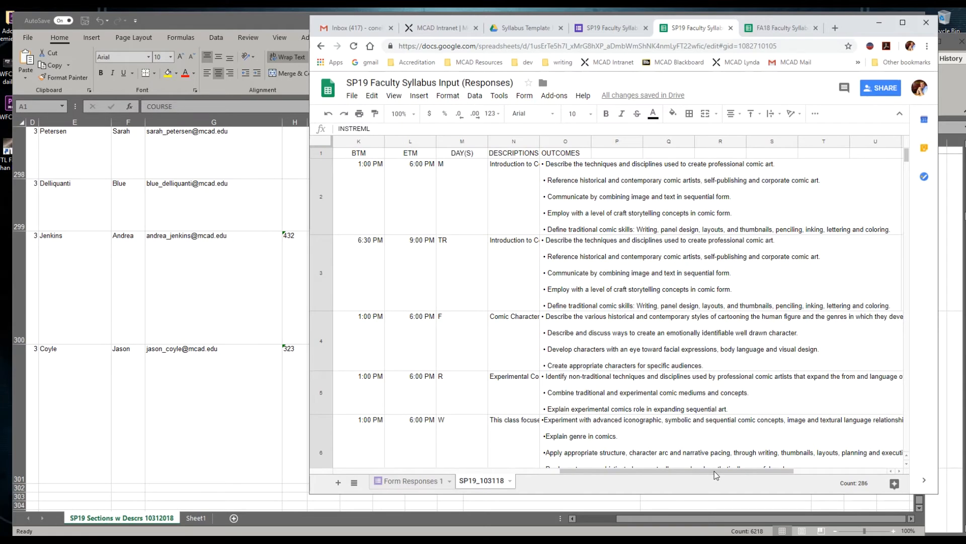
{"action": "left_click", "coordinate": [626, 154]}
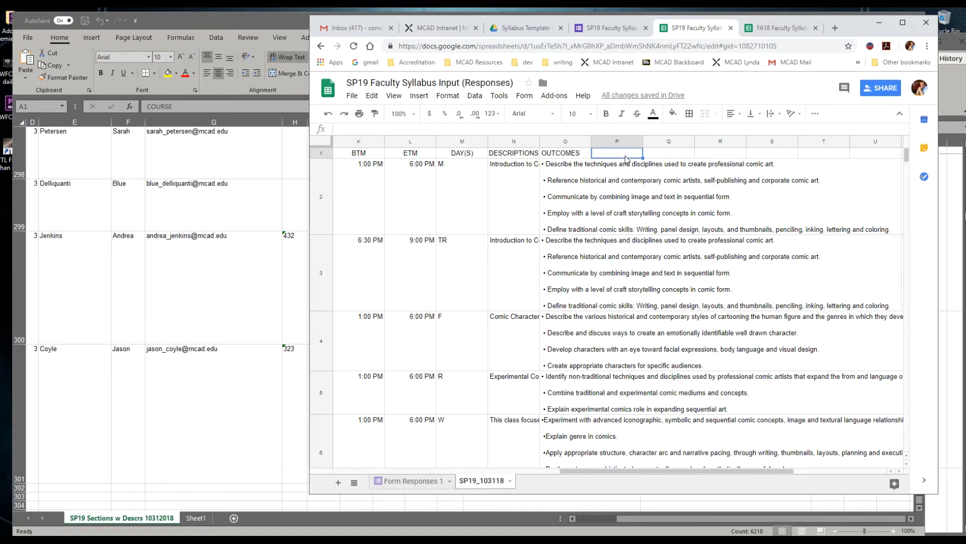
{"action": "left_click", "coordinate": [375, 97]}
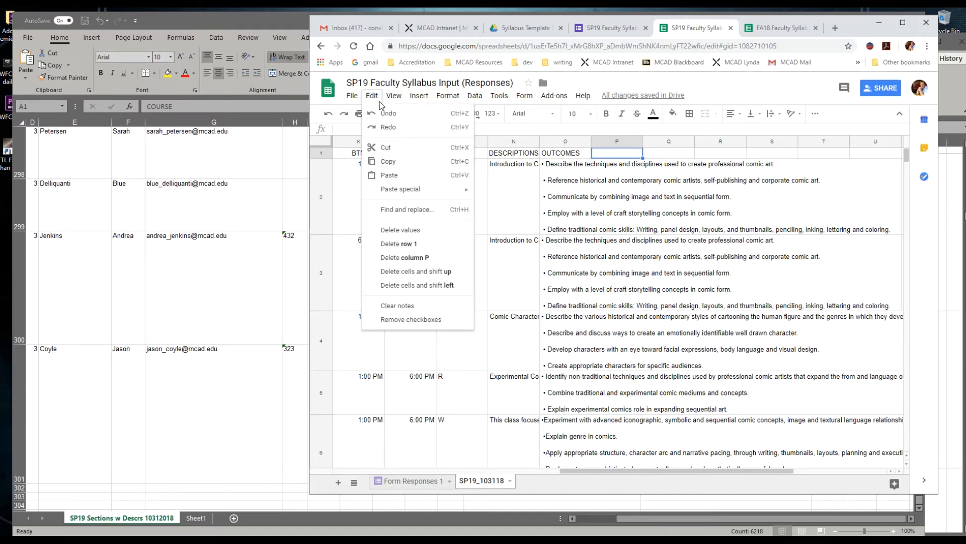
{"action": "left_click", "coordinate": [397, 183]}
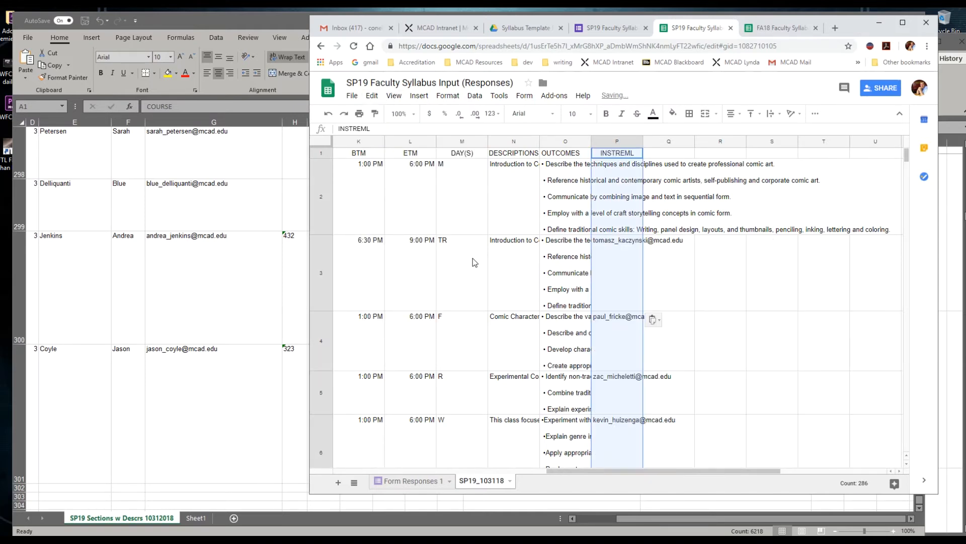
Delete the emptied column G from the SP19_103118 sheet.
{"action": "left_click", "coordinate": [528, 472]}
{"action": "left_click_drag", "start_coordinate": [527, 473], "coordinate": [359, 473]}
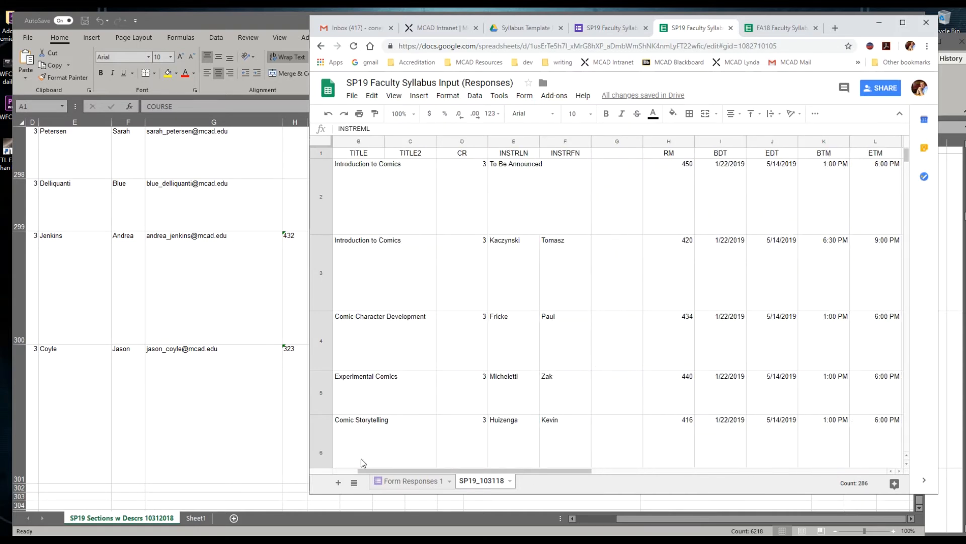
{"action": "left_click", "coordinate": [601, 142]}
{"action": "left_click", "coordinate": [372, 96]}
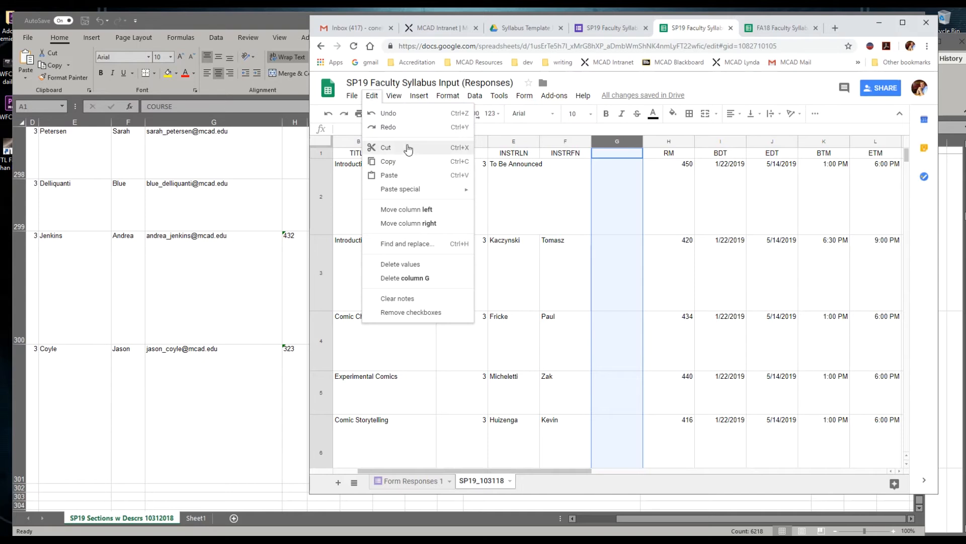
{"action": "left_click", "coordinate": [441, 278]}
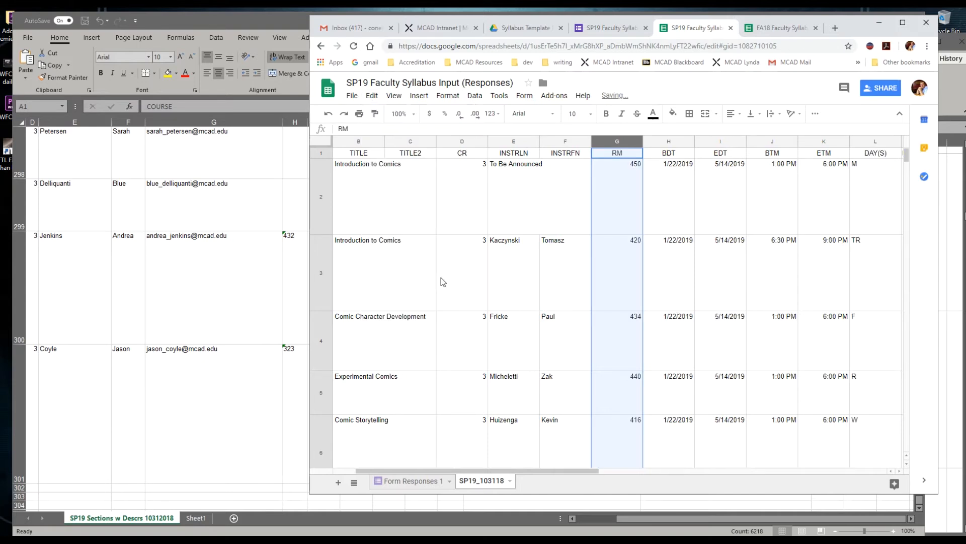
{"action": "left_click", "coordinate": [354, 227]}
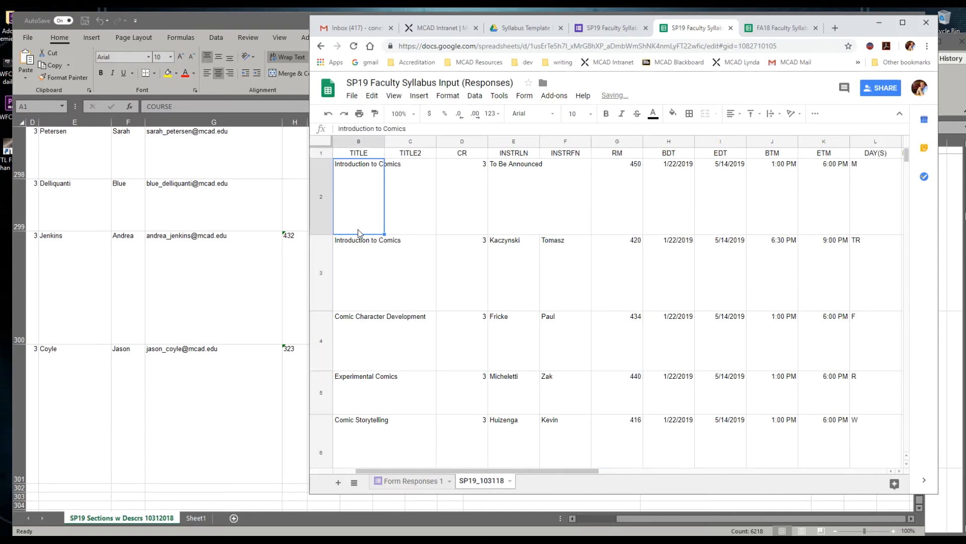
Check the FacultyEmail lookup formula's column index by counting the columns of the SP19_103118 sheet from COURSE to INSTREML.
{"action": "left_click", "coordinate": [414, 481]}
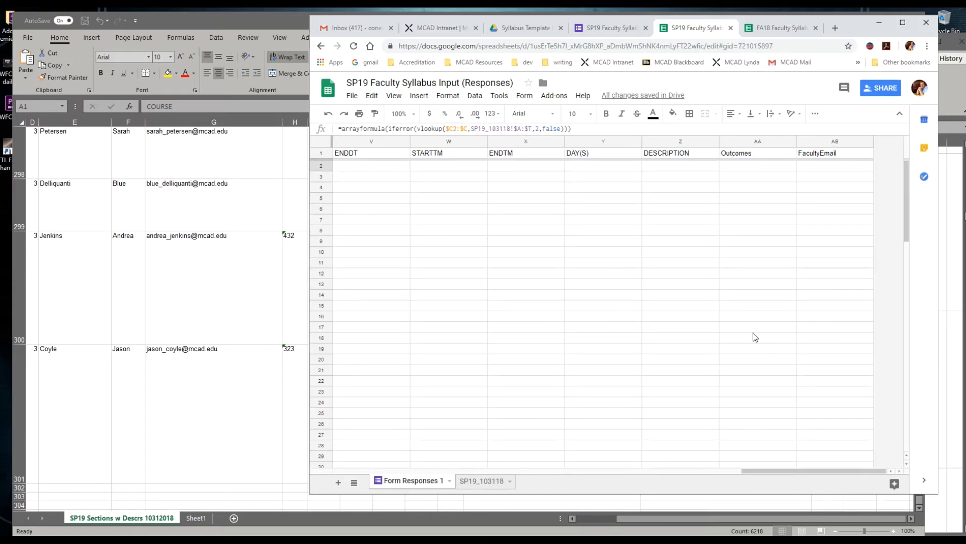
{"action": "left_click", "coordinate": [829, 168]}
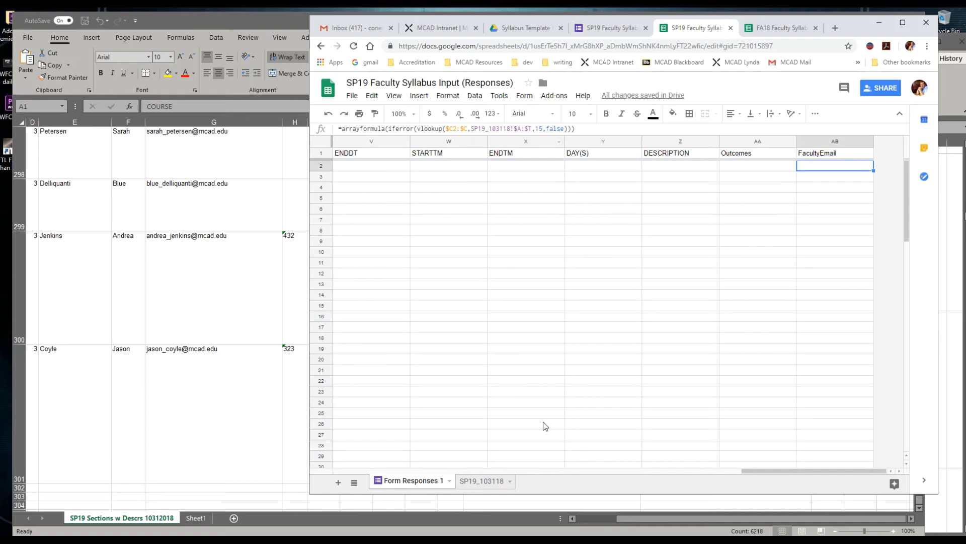
{"action": "left_click", "coordinate": [489, 482]}
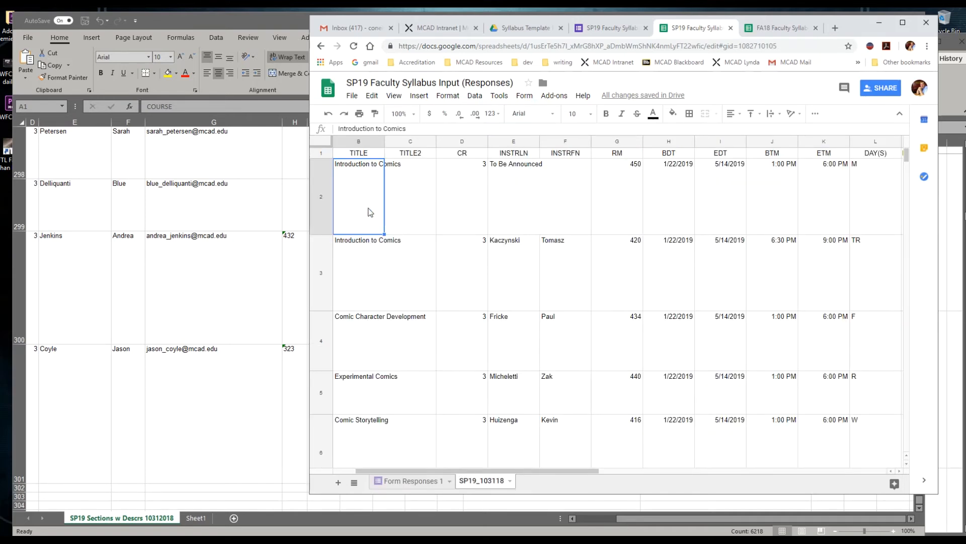
{"action": "key", "text": "Right"}
{"action": "key", "text": "Right"}
{"action": "key", "text": "Right"}
{"action": "key", "text": "Right"}
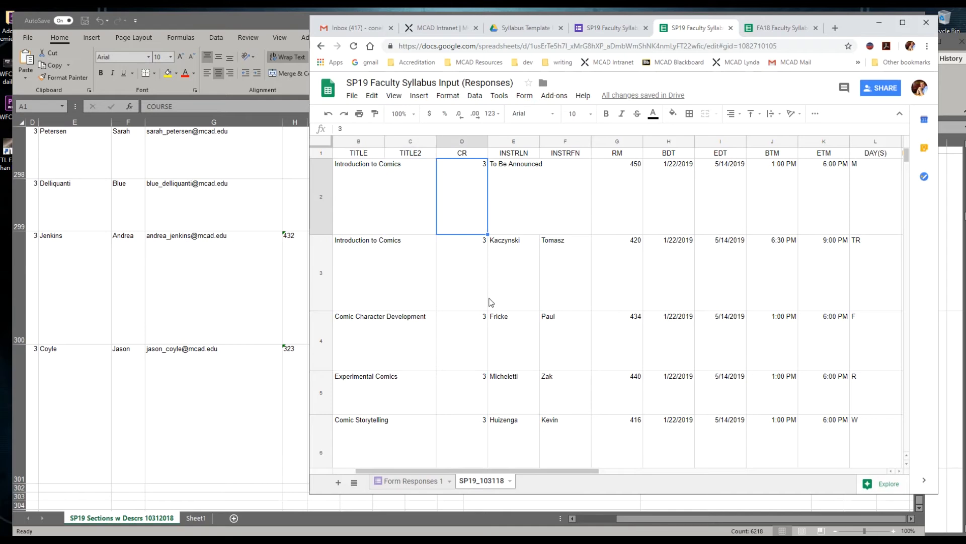
{"action": "key", "text": "Left"}
{"action": "key", "text": "Left"}
{"action": "key", "text": "Left"}
{"action": "key", "text": "Left"}
{"action": "key", "text": "Left"}
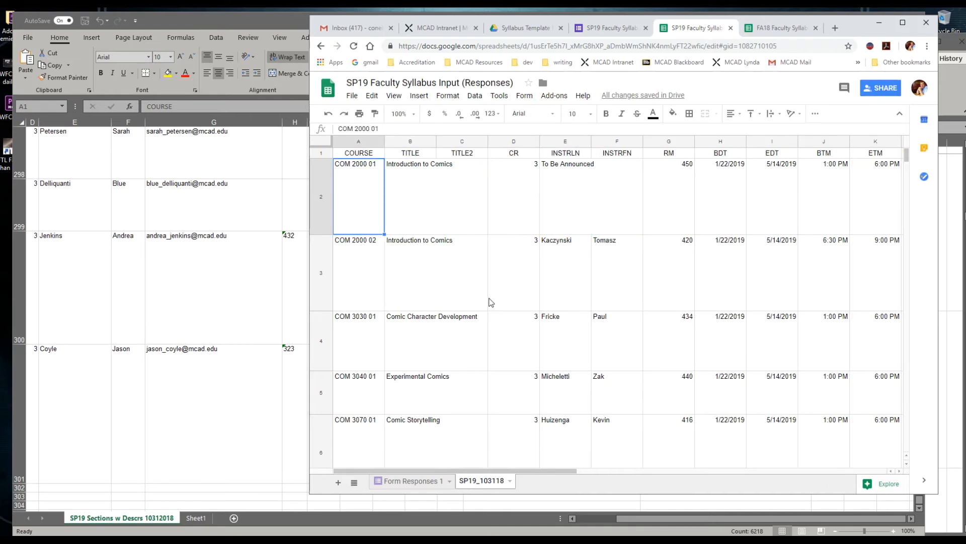
{"action": "key", "text": "Right"}
{"action": "key", "text": "Right"}
{"action": "key", "text": "Right"}
{"action": "key", "text": "Right"}
{"action": "key", "text": "Right"}
{"action": "key", "text": "Right"}
{"action": "key", "text": "Right"}
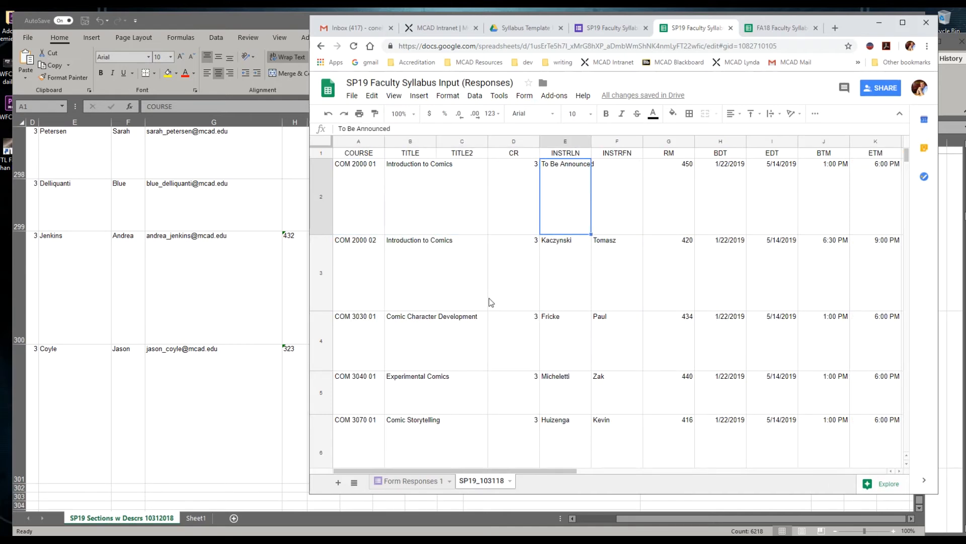
{"action": "key", "text": "Right"}
{"action": "key", "text": "Right"}
{"action": "key", "text": "Right"}
{"action": "key", "text": "Right"}
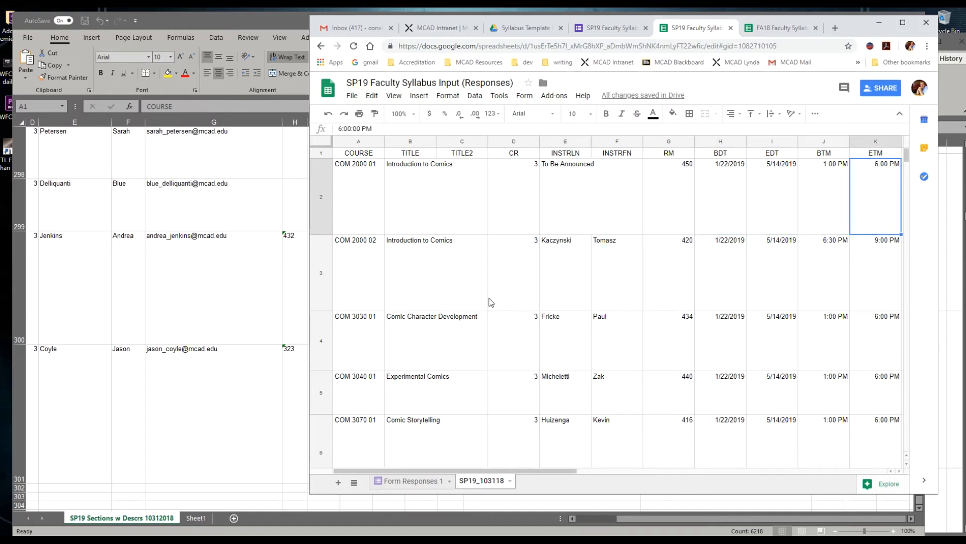
{"action": "key", "text": "Right"}
{"action": "key", "text": "Right"}
{"action": "key", "text": "Right"}
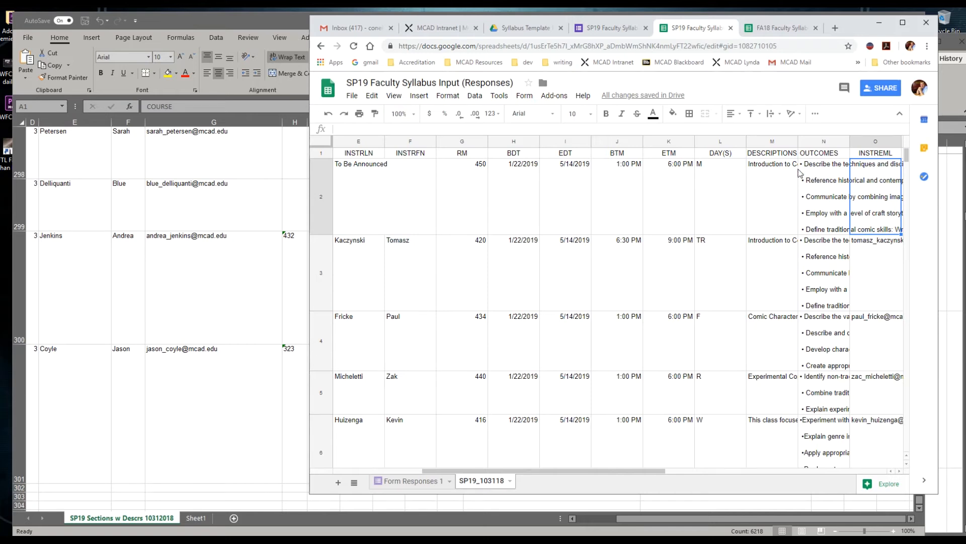
{"action": "key", "text": "Left"}
{"action": "key", "text": "Left"}
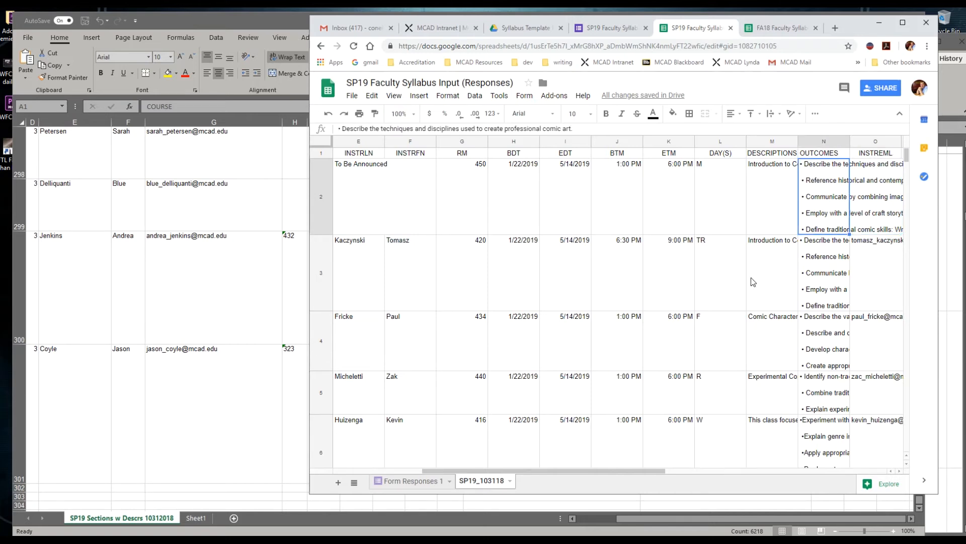
Set the column index in the Outcomes lookup formula in AA2 of Form Responses 1 to 14.
{"action": "left_click", "coordinate": [426, 484]}
{"action": "left_click", "coordinate": [695, 165]}
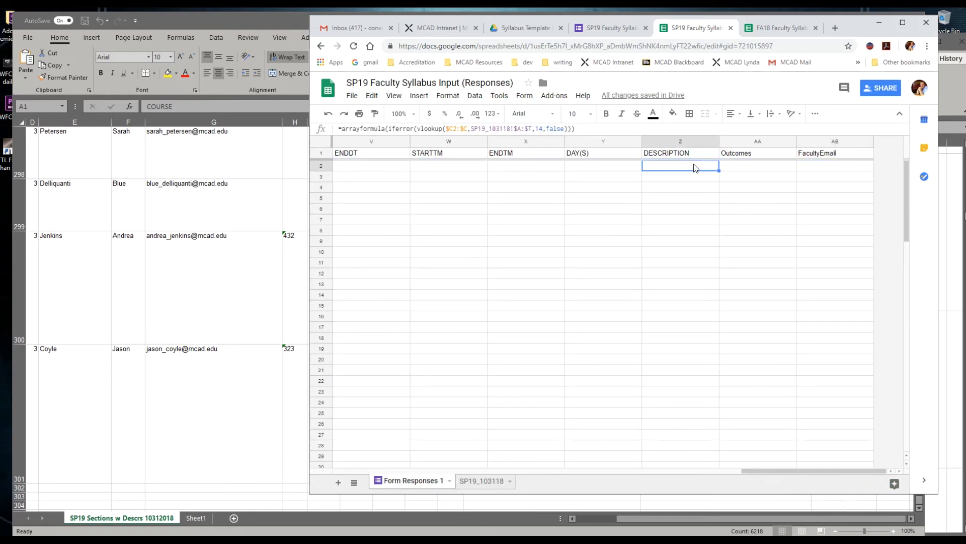
{"action": "left_click", "coordinate": [755, 169]}
{"action": "left_click", "coordinate": [544, 129]}
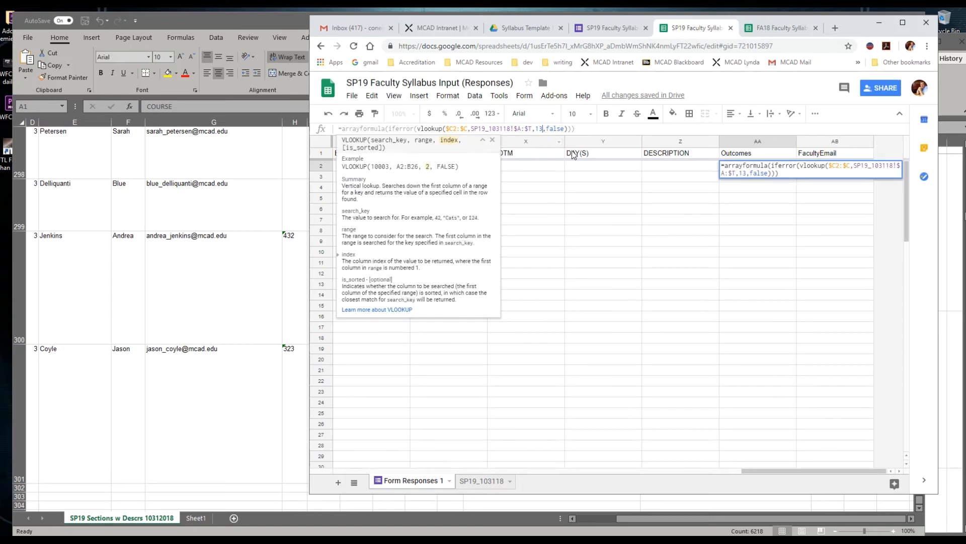
{"action": "key", "text": "BackSpace"}
{"action": "type", "text": "4"}
{"action": "key", "text": "Return"}
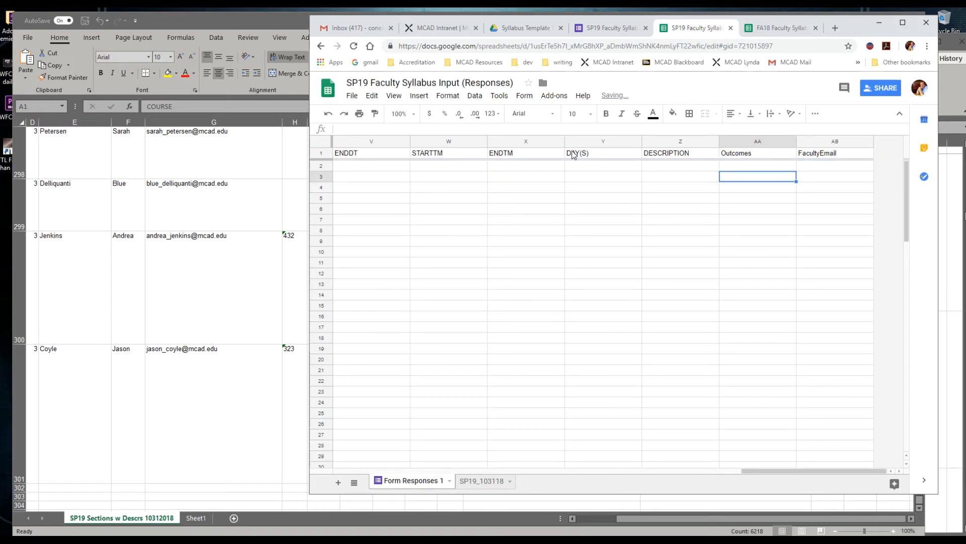
Set the column index in the DESCRIPTION lookup formula in Z2 to 13.
{"action": "key", "text": "Up"}
{"action": "key", "text": "Left"}
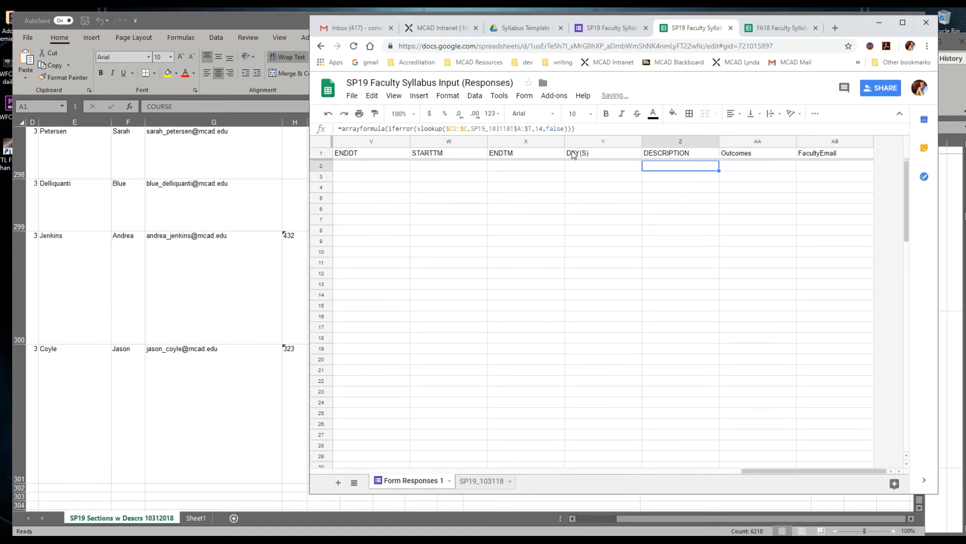
{"action": "left_click", "coordinate": [544, 129]}
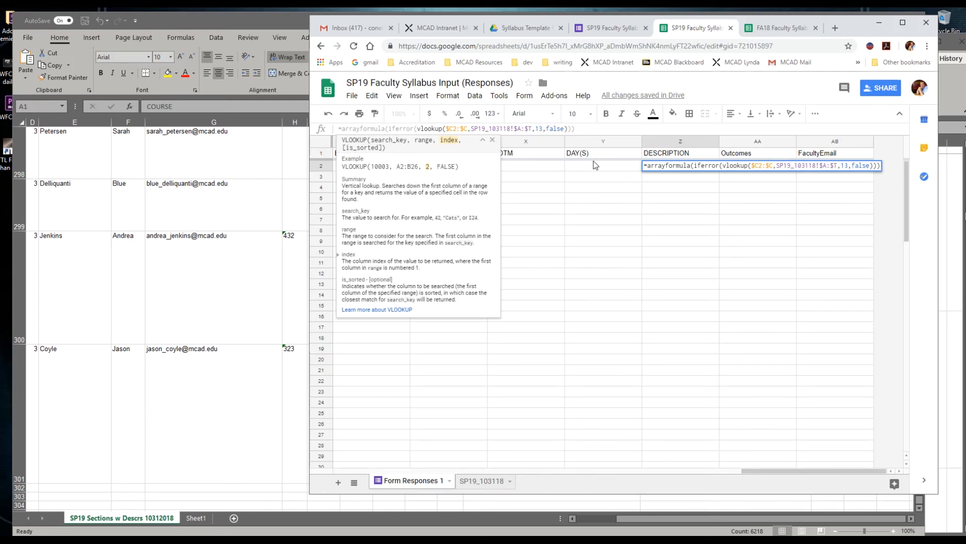
{"action": "key", "text": "Return"}
Review the remaining row 2 lookup formulas from DAY(S) back to the TITLE column.
{"action": "key", "text": "Up"}
{"action": "key", "text": "Left"}
{"action": "key", "text": "Left"}
{"action": "key", "text": "Left"}
{"action": "key", "text": "Left"}
{"action": "key", "text": "Left"}
{"action": "key", "text": "Left"}
{"action": "key", "text": "Left"}
{"action": "key", "text": "Left"}
{"action": "key", "text": "Left"}
{"action": "key", "text": "Left"}
{"action": "key", "text": "Left"}
{"action": "key", "text": "Left"}
{"action": "key", "text": "Left"}
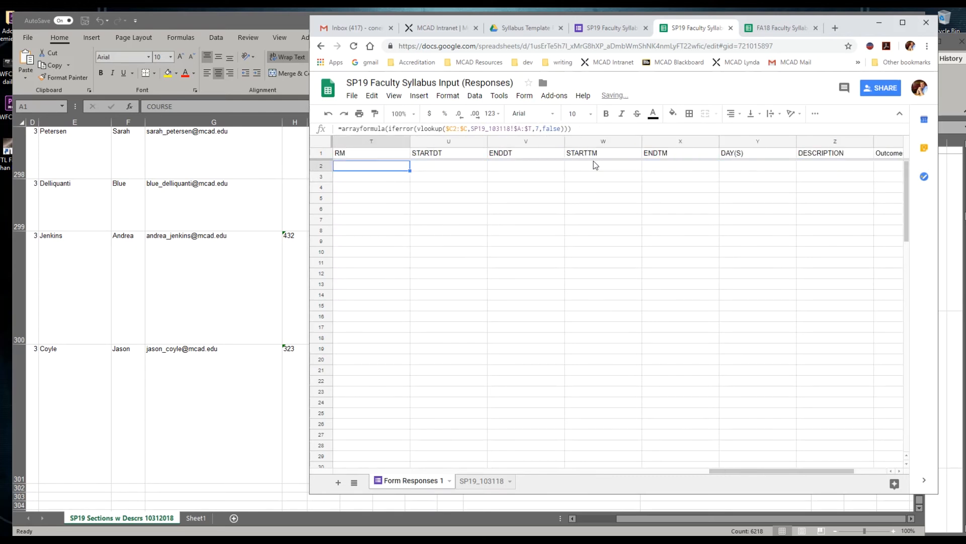
{"action": "key", "text": "Right"}
{"action": "key", "text": "Right"}
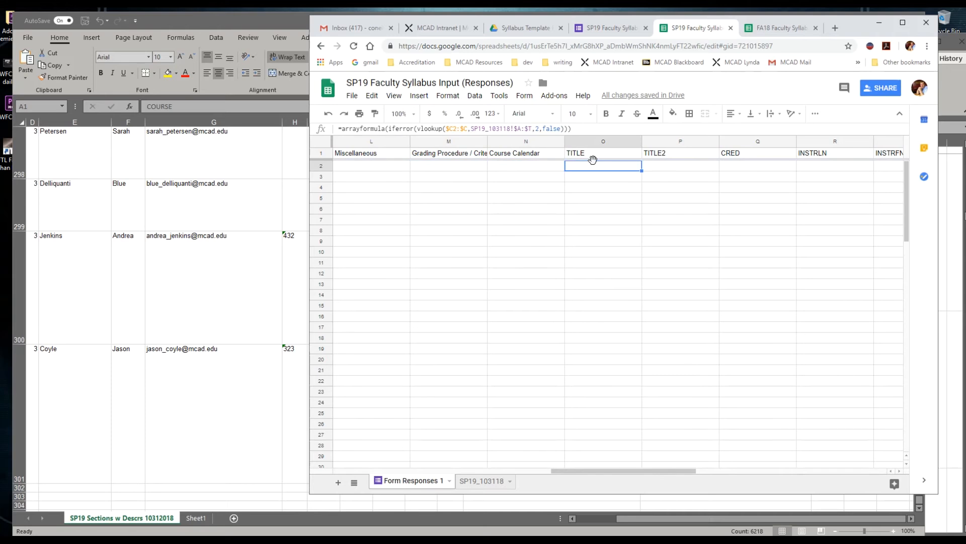
{"action": "key", "text": "Down"}
{"action": "key", "text": "Down"}
{"action": "key", "text": "Down"}
{"action": "key", "text": "Down"}
{"action": "key", "text": "Down"}
{"action": "key", "text": "Up"}
{"action": "key", "text": "Up"}
{"action": "key", "text": "Up"}
{"action": "key", "text": "Up"}
{"action": "key", "text": "Up"}
Enter the course number COM 2000 01 in C2 of Form Responses 1 as a test entry.
{"action": "left_click", "coordinate": [531, 472]}
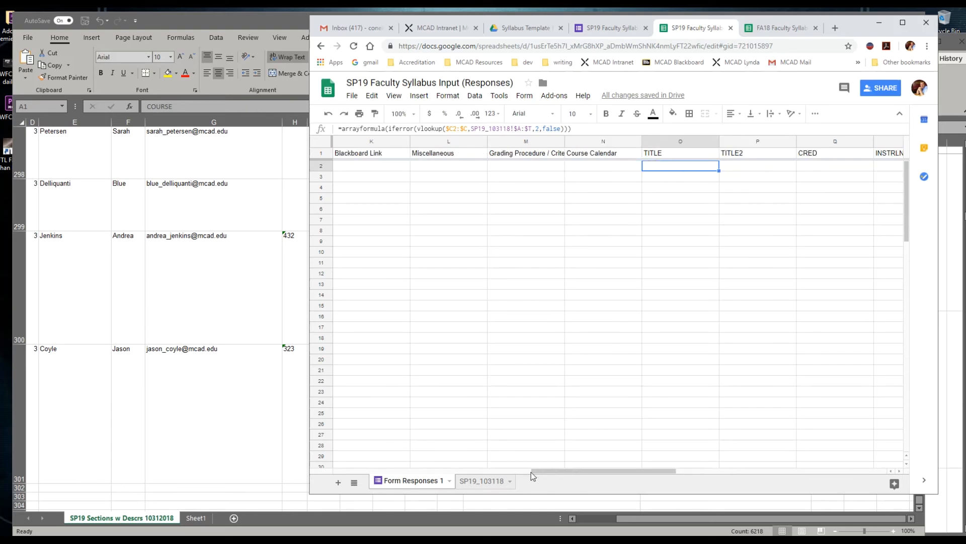
{"action": "left_click_drag", "start_coordinate": [530, 473], "coordinate": [300, 475]}
{"action": "key", "text": "Return"}
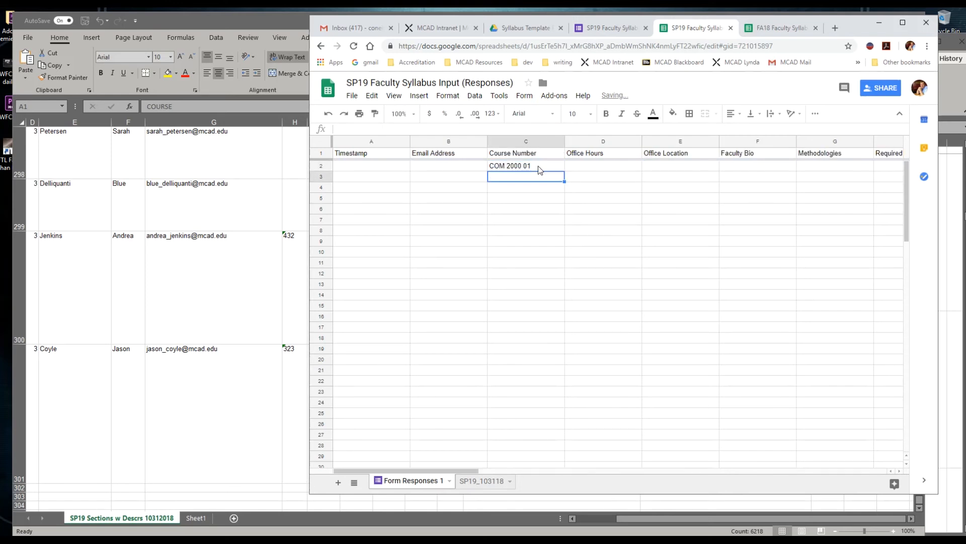
Check the looked-up course details in row 2 across to the FacultyEmail column.
{"action": "key", "text": "Up"}
{"action": "key", "text": "Right"}
{"action": "key", "text": "Right"}
{"action": "key", "text": "Right"}
{"action": "key", "text": "Right"}
{"action": "key", "text": "Right"}
{"action": "key", "text": "Right"}
{"action": "key", "text": "Right"}
{"action": "key", "text": "Right"}
{"action": "key", "text": "Right"}
{"action": "key", "text": "Right"}
{"action": "key", "text": "Right"}
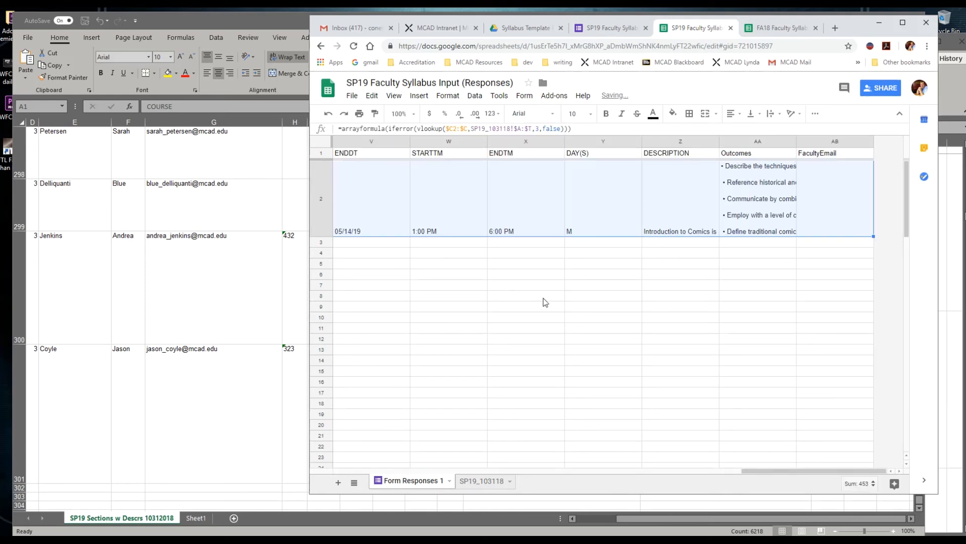
{"action": "left_click", "coordinate": [510, 283]}
{"action": "key", "text": "Up"}
{"action": "key", "text": "Up"}
{"action": "key", "text": "Up"}
{"action": "key", "text": "Up"}
{"action": "key", "text": "Up"}
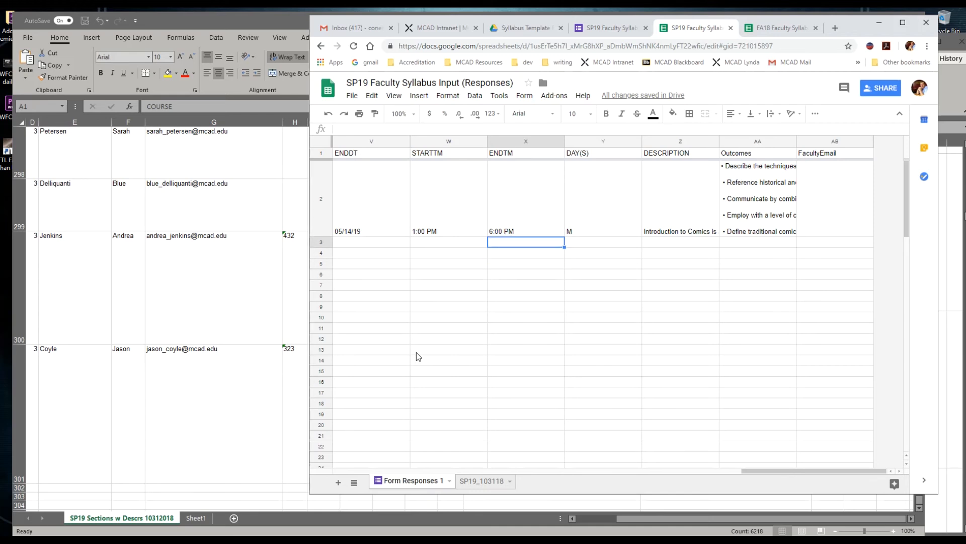
Enter a second test course number, AH 1701 01, in C3 of the Course Number column.
{"action": "key", "text": "Left"}
{"action": "key", "text": "Left"}
{"action": "key", "text": "Left"}
{"action": "key", "text": "Left"}
{"action": "key", "text": "Left"}
{"action": "key", "text": "Left"}
{"action": "key", "text": "Left"}
{"action": "key", "text": "Left"}
{"action": "key", "text": "Left"}
{"action": "key", "text": "Left"}
{"action": "key", "text": "Left"}
{"action": "key", "text": "Left"}
{"action": "key", "text": "Left"}
{"action": "key", "text": "Left"}
{"action": "key", "text": "Left"}
{"action": "key", "text": "Left"}
{"action": "key", "text": "Left"}
{"action": "key", "text": "Left"}
{"action": "key", "text": "Left"}
{"action": "key", "text": "Left"}
{"action": "key", "text": "Left"}
{"action": "key", "text": "Left"}
{"action": "key", "text": "Left"}
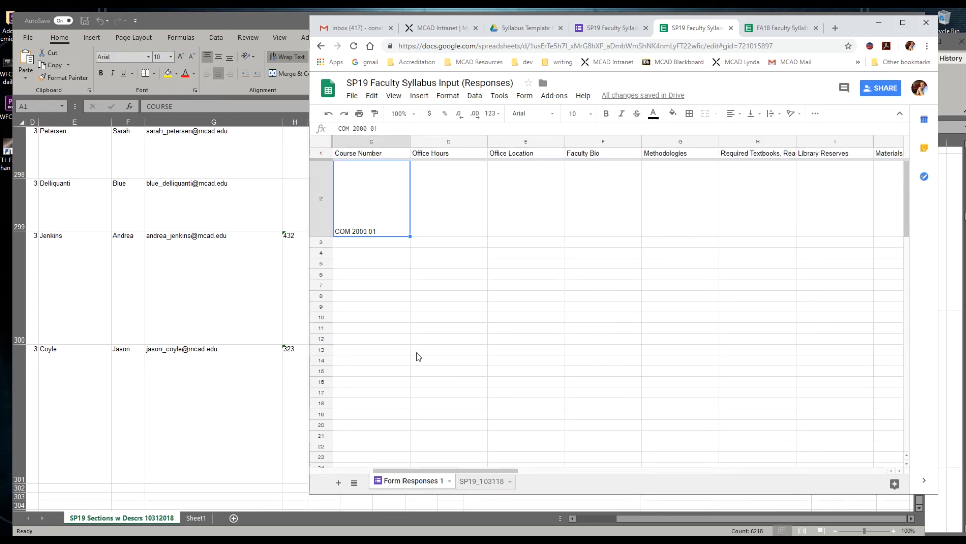
{"action": "key", "text": "Right"}
{"action": "key", "text": "Right"}
{"action": "key", "text": "Right"}
{"action": "key", "text": "Left"}
{"action": "key", "text": "Down"}
{"action": "key", "text": "Down"}
{"action": "key", "text": "Up"}
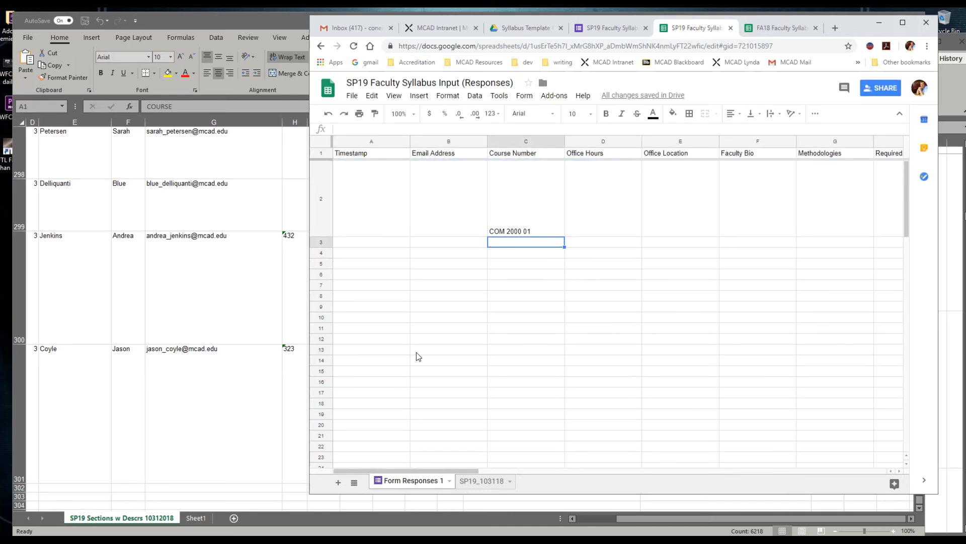
{"action": "type", "text": "AH 1701 01"}
{"action": "key", "text": "Return"}
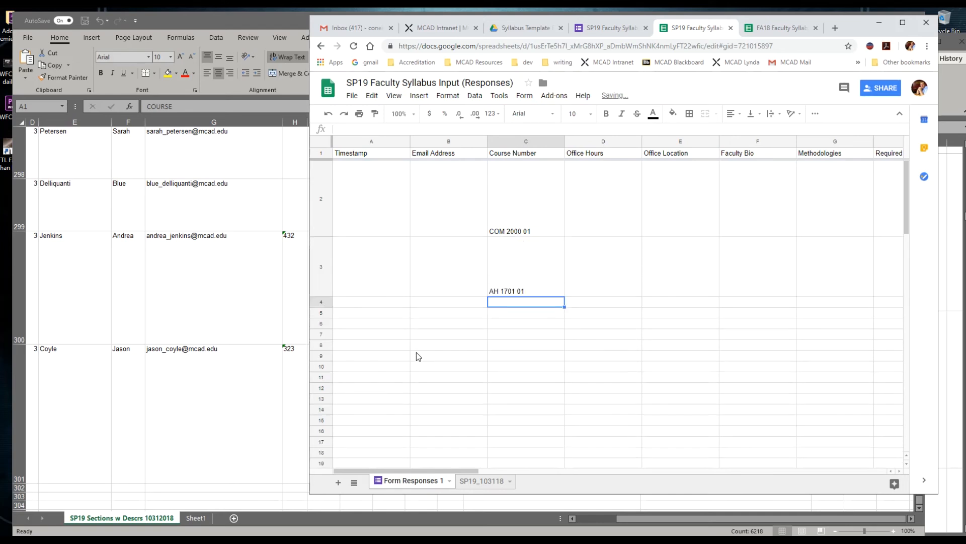
Check the looked-up course details in row 3 of Form Responses 1 across to the FacultyEmail column.
{"action": "key", "text": "Up"}
{"action": "key", "text": "Right"}
{"action": "key", "text": "Right"}
{"action": "key", "text": "Right"}
{"action": "key", "text": "Right"}
{"action": "key", "text": "Right"}
{"action": "key", "text": "Right"}
{"action": "key", "text": "Right"}
{"action": "key", "text": "Right"}
{"action": "key", "text": "Right"}
{"action": "key", "text": "Right"}
{"action": "key", "text": "Right"}
{"action": "key", "text": "Right"}
{"action": "key", "text": "Right"}
{"action": "key", "text": "Right"}
{"action": "key", "text": "Right"}
{"action": "key", "text": "Right"}
{"action": "key", "text": "Right"}
{"action": "key", "text": "Right"}
{"action": "key", "text": "Right"}
{"action": "key", "text": "Right"}
{"action": "key", "text": "Right"}
{"action": "key", "text": "Right"}
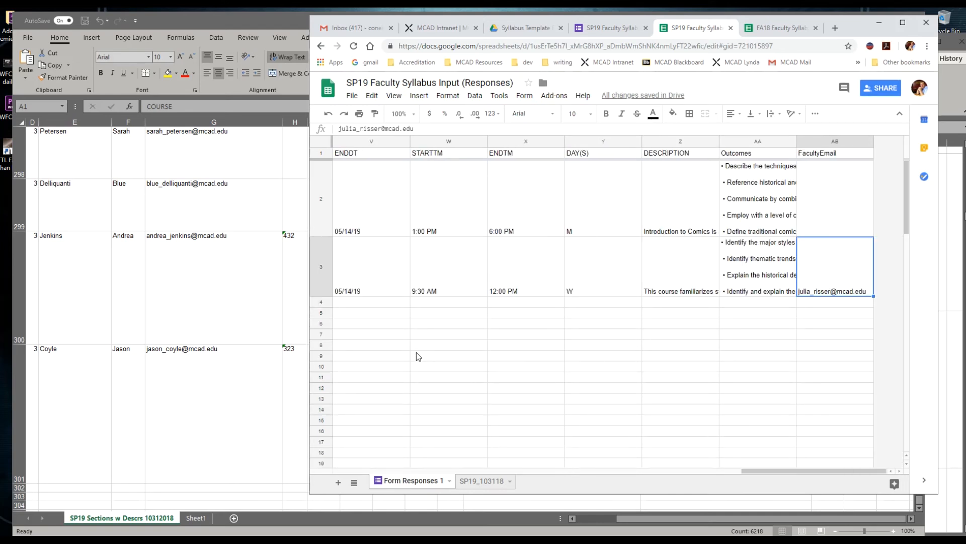
Look back along row 3 from FacultyEmail to the Timestamp column.
{"action": "key", "text": "Left"}
{"action": "key", "text": "Left"}
{"action": "key", "text": "Left"}
{"action": "key", "text": "Left"}
{"action": "key", "text": "Left"}
{"action": "key", "text": "Left"}
{"action": "key", "text": "Left"}
{"action": "key", "text": "Left"}
{"action": "key", "text": "Left"}
{"action": "key", "text": "Left"}
{"action": "key", "text": "Left"}
{"action": "key", "text": "Left"}
{"action": "key", "text": "Left"}
{"action": "key", "text": "Left"}
{"action": "key", "text": "Left"}
{"action": "key", "text": "Left"}
{"action": "key", "text": "Left"}
{"action": "key", "text": "Left"}
{"action": "key", "text": "Left"}
{"action": "key", "text": "Left"}
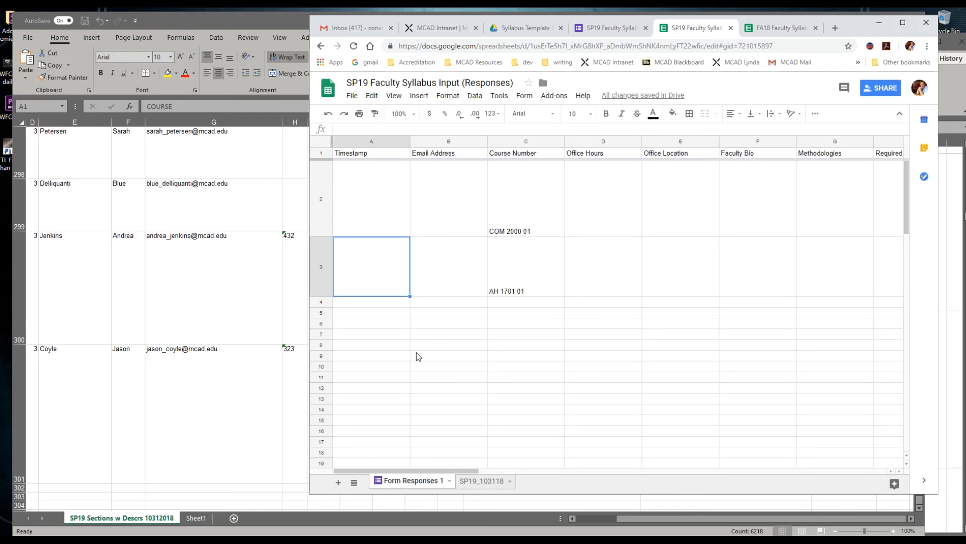
Examine the Course Number question and its response validation in the SP19 Faculty Syllabus Input form.
{"action": "left_click", "coordinate": [614, 30]}
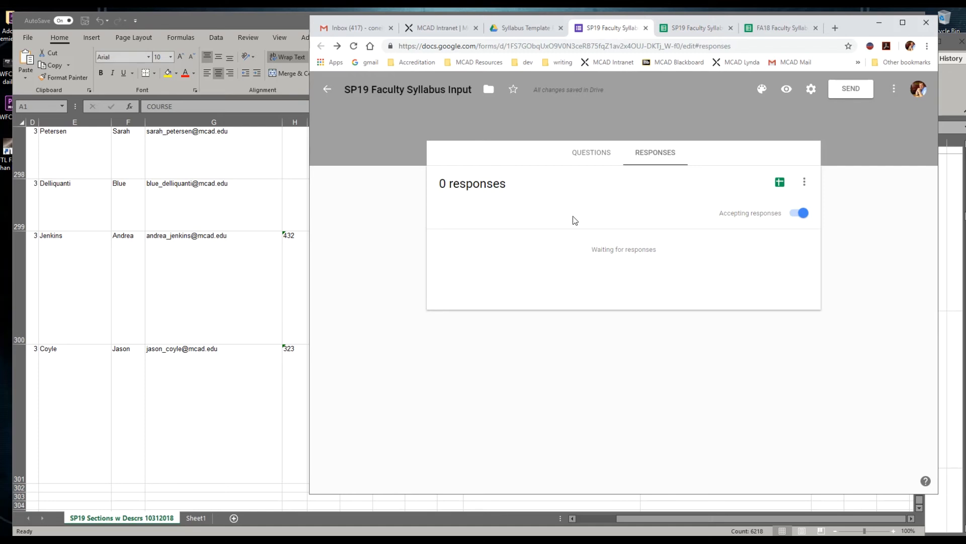
{"action": "left_click", "coordinate": [590, 152]}
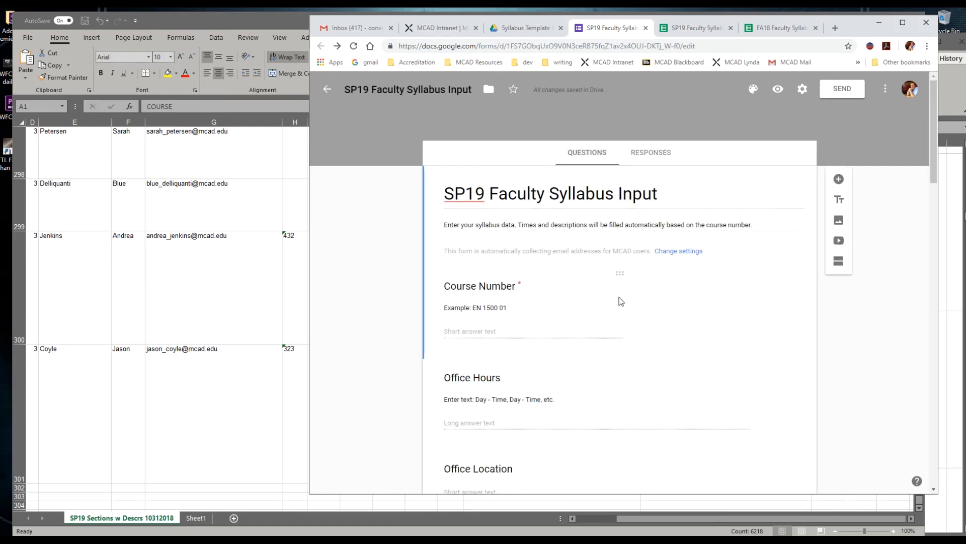
{"action": "scroll", "coordinate": [580, 269], "scroll_direction": "down", "scroll_amount": 1}
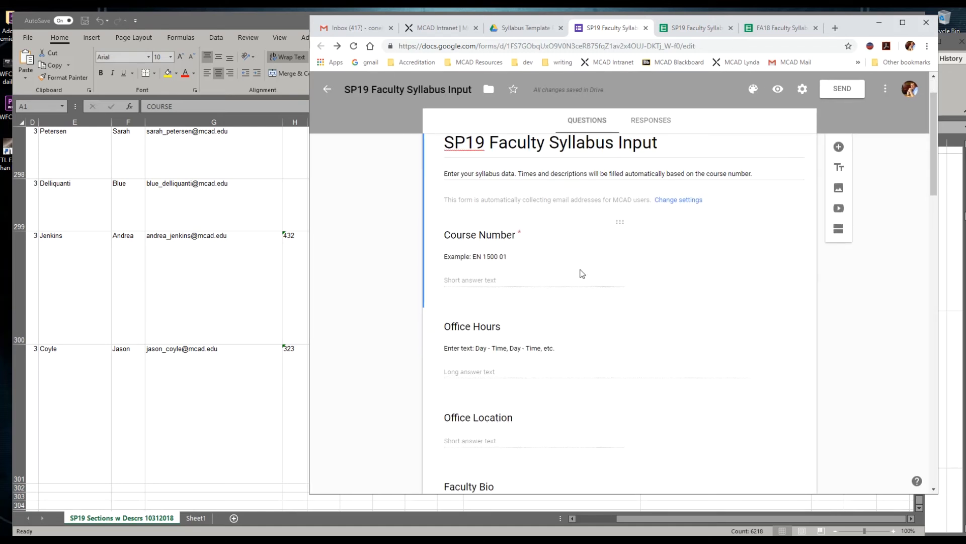
{"action": "scroll", "coordinate": [582, 273], "scroll_direction": "down", "scroll_amount": 2}
{"action": "scroll", "coordinate": [569, 242], "scroll_direction": "up", "scroll_amount": 2}
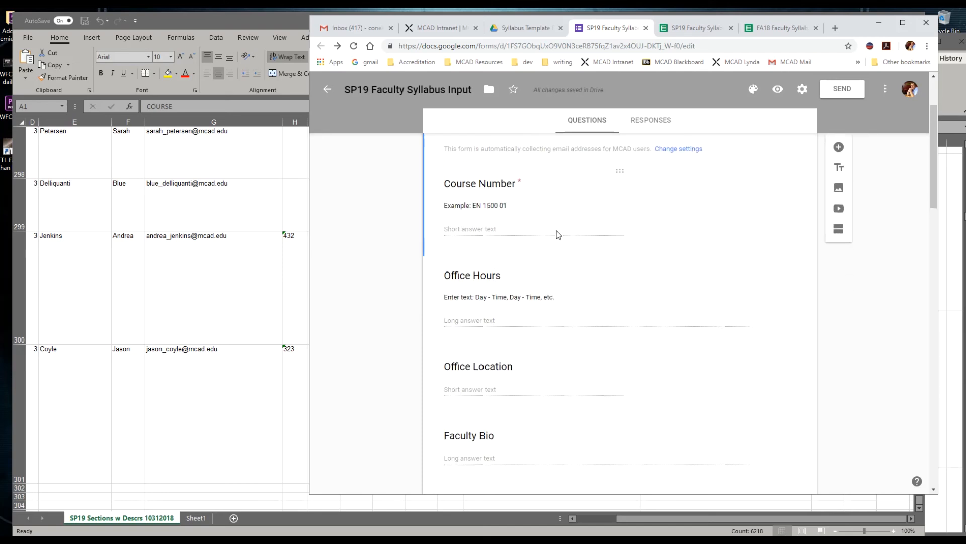
{"action": "left_click", "coordinate": [557, 232]}
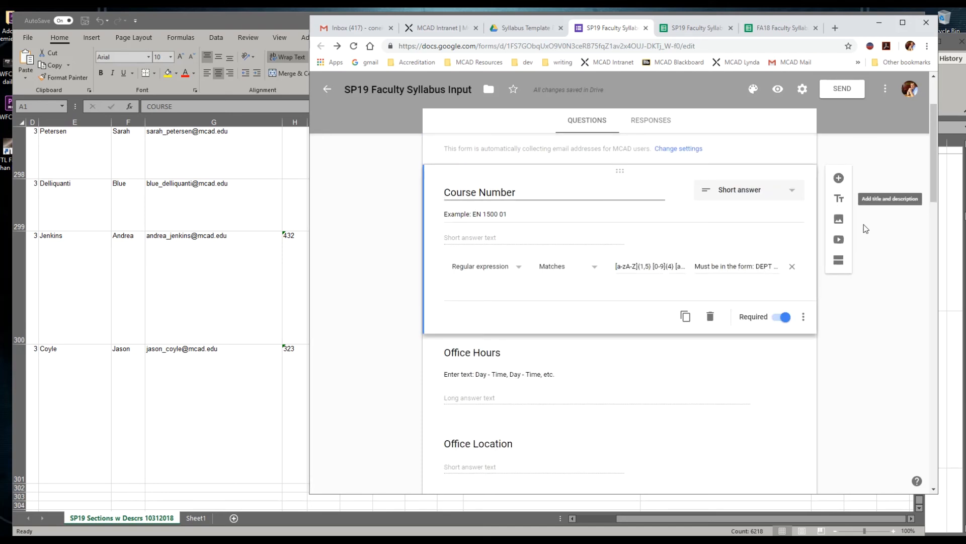
Preview the form and enter course number ah 1701 02, office hours asdfg and office location lasdfg as test answers.
{"action": "left_click", "coordinate": [778, 90]}
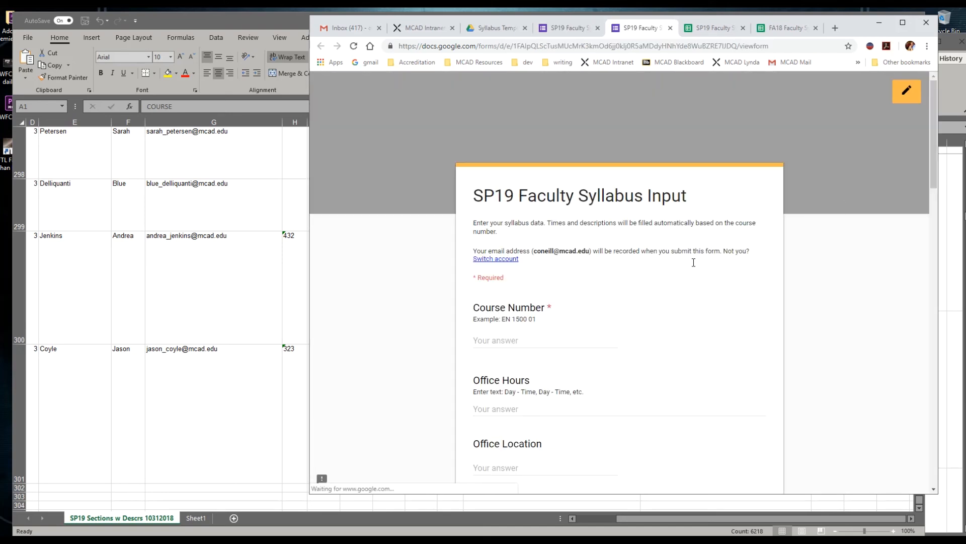
{"action": "left_click", "coordinate": [527, 346]}
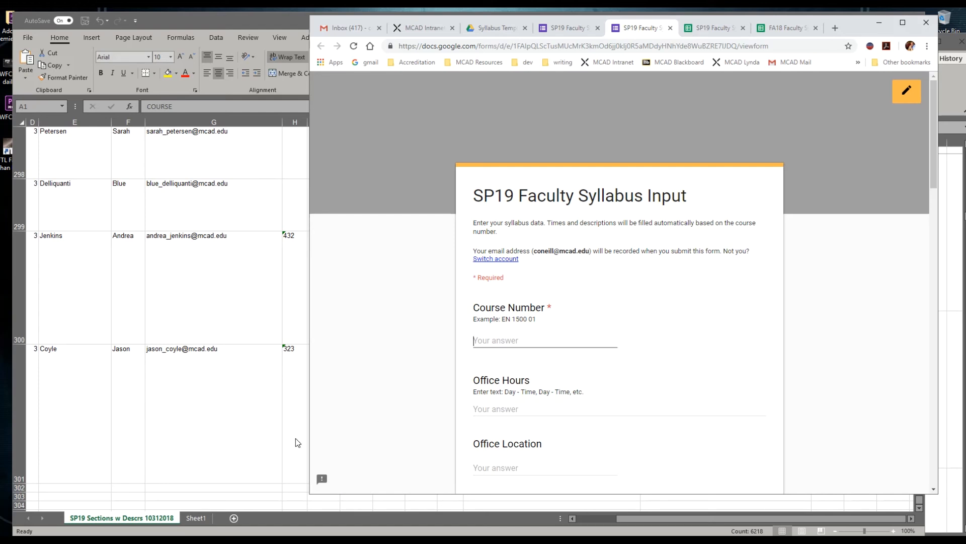
{"action": "type", "text": "ah 1701 02"}
{"action": "key", "text": "Tab"}
{"action": "type", "text": "asdfg"}
{"action": "key", "text": "Tab"}
{"action": "type", "text": "lasdfg"}
{"action": "key", "text": "Tab"}
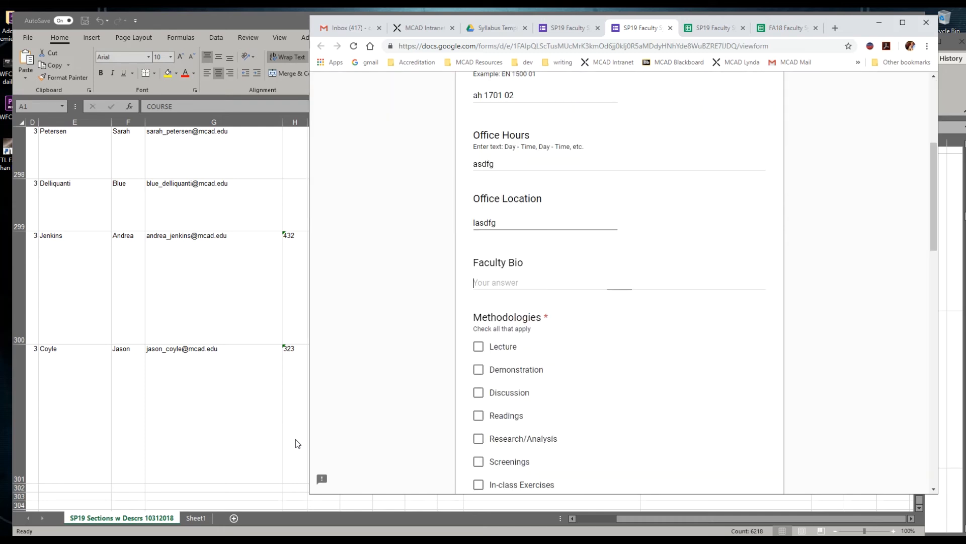
Select the Demonstration methodology, enter asdf as the Course Calendar and submit the test response.
{"action": "key", "text": "space"}
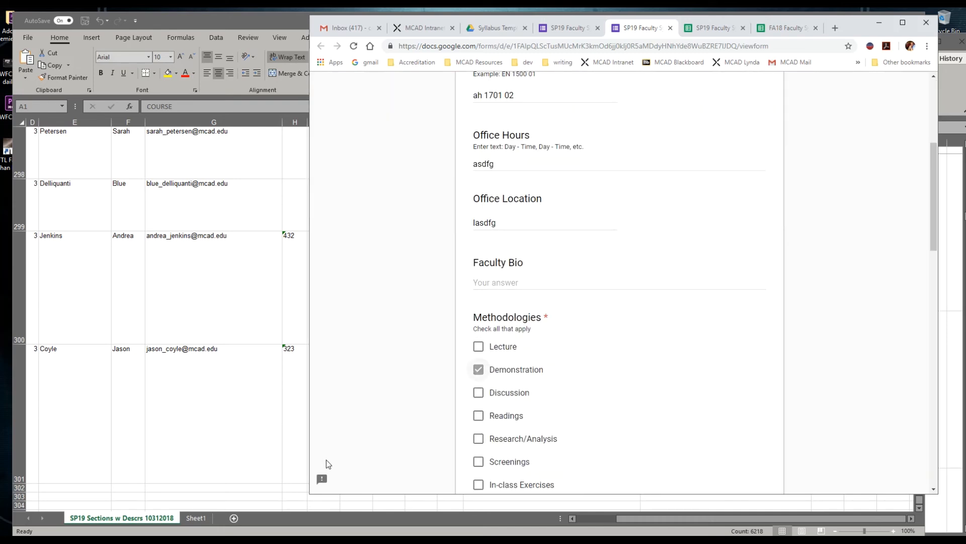
{"action": "scroll", "coordinate": [544, 323], "scroll_direction": "down", "scroll_amount": 15}
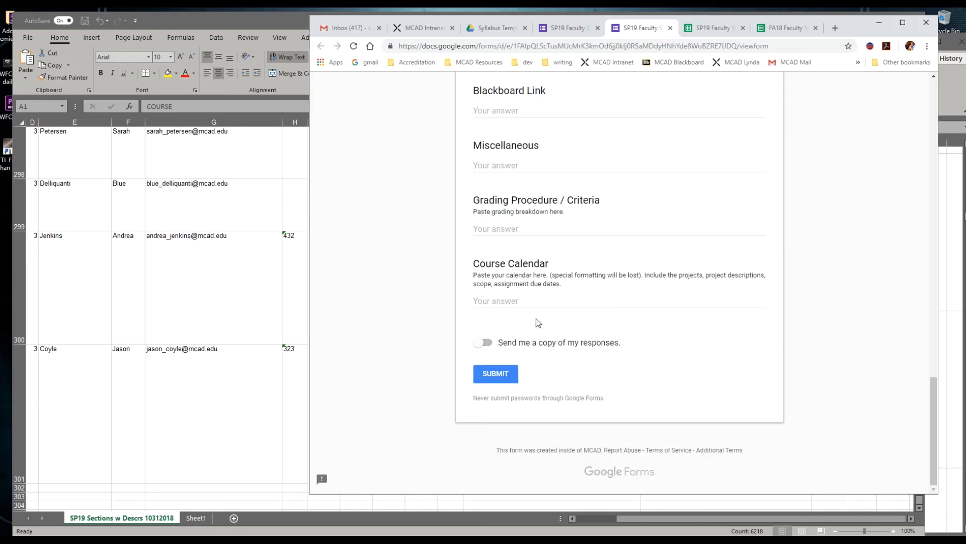
{"action": "type", "text": "asdf"}
{"action": "left_click", "coordinate": [493, 380]}
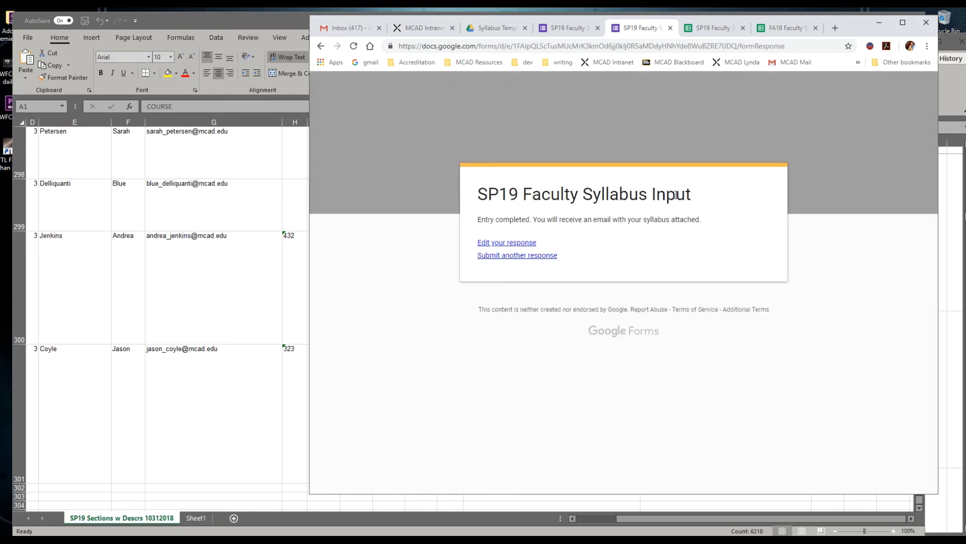
Inspect the submitted response in row 2 of the SP19 responses spreadsheet across to the DESCRIPTION column.
{"action": "left_click", "coordinate": [714, 29]}
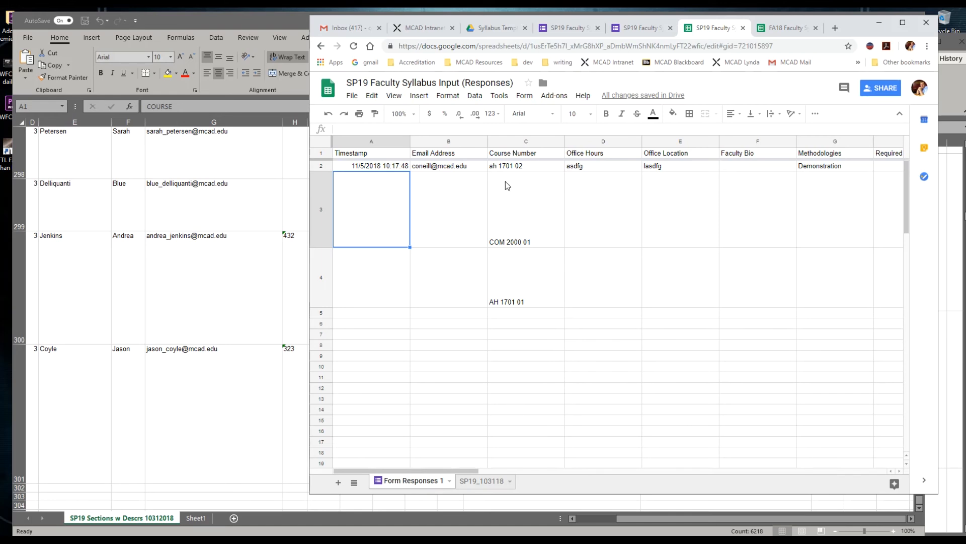
{"action": "left_click", "coordinate": [539, 171]}
{"action": "key", "text": "Right"}
{"action": "key", "text": "Right"}
{"action": "key", "text": "Right"}
{"action": "key", "text": "Right"}
{"action": "key", "text": "Right"}
{"action": "key", "text": "Right"}
{"action": "key", "text": "Right"}
{"action": "key", "text": "Right"}
{"action": "key", "text": "Right"}
{"action": "key", "text": "Right"}
{"action": "key", "text": "Right"}
{"action": "key", "text": "Right"}
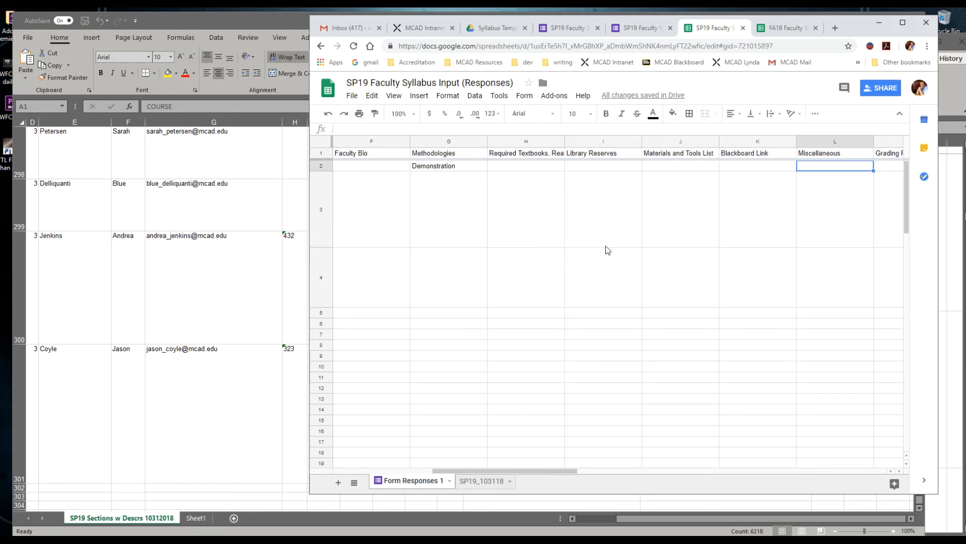
{"action": "key", "text": "Right"}
{"action": "key", "text": "Right"}
{"action": "key", "text": "Right"}
{"action": "key", "text": "Right"}
{"action": "key", "text": "Right"}
{"action": "key", "text": "Right"}
{"action": "key", "text": "Right"}
{"action": "key", "text": "Right"}
{"action": "key", "text": "Right"}
{"action": "key", "text": "Right"}
{"action": "key", "text": "Right"}
{"action": "key", "text": "Right"}
{"action": "key", "text": "Right"}
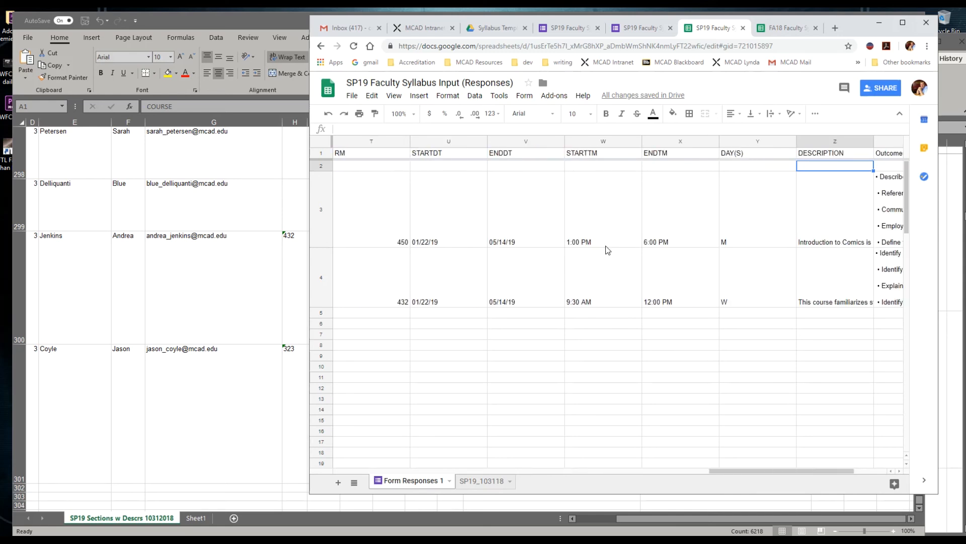
Recheck row 2 from DESCRIPTION back to the Course Calendar column.
{"action": "key", "text": "Left"}
{"action": "key", "text": "Left"}
{"action": "key", "text": "Left"}
{"action": "key", "text": "Left"}
{"action": "key", "text": "Left"}
{"action": "key", "text": "Left"}
{"action": "key", "text": "Left"}
{"action": "key", "text": "Left"}
{"action": "key", "text": "Left"}
{"action": "key", "text": "Left"}
{"action": "key", "text": "Left"}
{"action": "key", "text": "Left"}
{"action": "key", "text": "Left"}
{"action": "key", "text": "Left"}
{"action": "key", "text": "Left"}
{"action": "key", "text": "Left"}
{"action": "key", "text": "Left"}
{"action": "key", "text": "Left"}
{"action": "key", "text": "Left"}
{"action": "key", "text": "Left"}
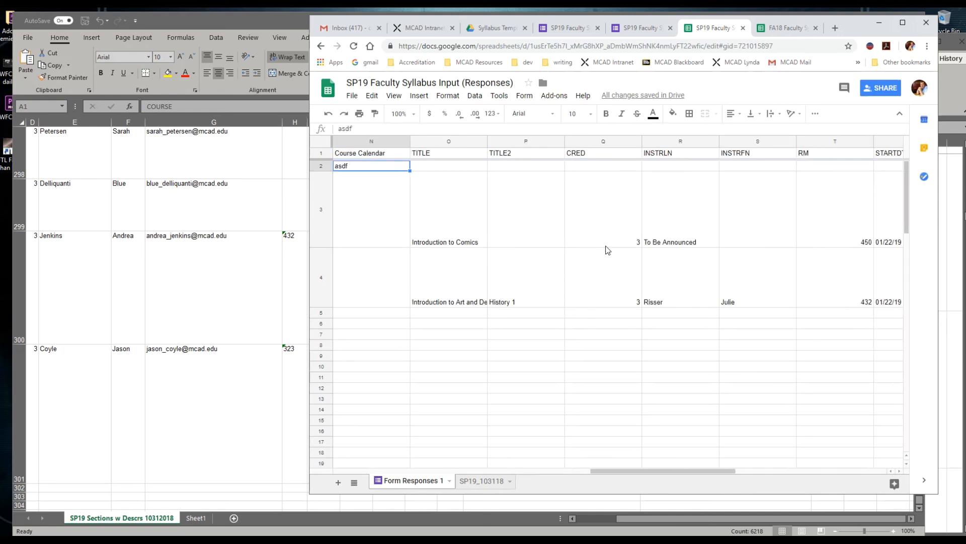
Check the lookup formulas in row 3, below the submitted response, across to the FacultyEmail column.
{"action": "key", "text": "Right"}
{"action": "key", "text": "Down"}
{"action": "key", "text": "Right"}
{"action": "key", "text": "Right"}
{"action": "key", "text": "Right"}
{"action": "key", "text": "Right"}
{"action": "key", "text": "Right"}
{"action": "key", "text": "Right"}
{"action": "key", "text": "Right"}
{"action": "key", "text": "Right"}
{"action": "key", "text": "Right"}
{"action": "key", "text": "Right"}
{"action": "key", "text": "Right"}
{"action": "key", "text": "Right"}
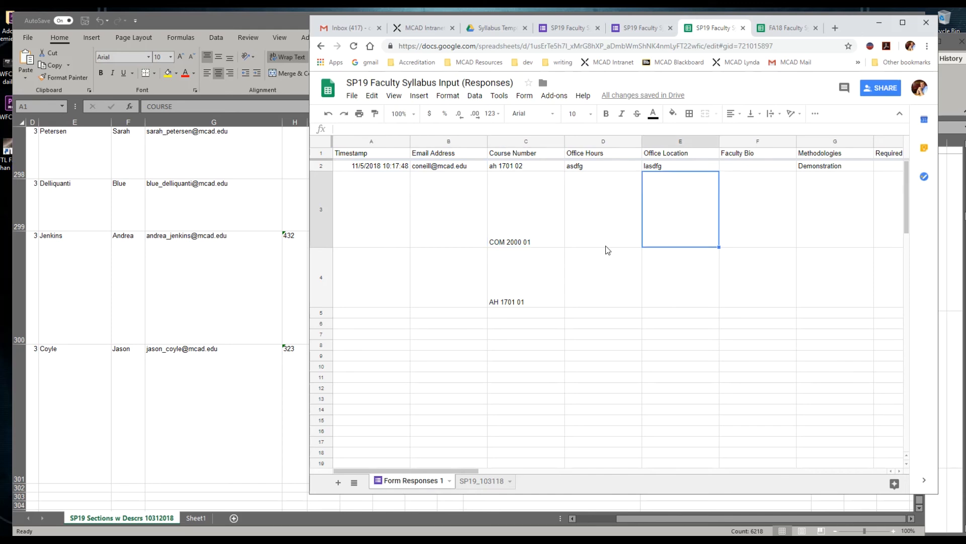
{"action": "key", "text": "Right"}
{"action": "key", "text": "Right"}
{"action": "key", "text": "Right"}
{"action": "key", "text": "Right"}
{"action": "key", "text": "Right"}
{"action": "key", "text": "Right"}
{"action": "key", "text": "Right"}
{"action": "key", "text": "Right"}
{"action": "key", "text": "Right"}
{"action": "key", "text": "Right"}
{"action": "key", "text": "Right"}
{"action": "key", "text": "Right"}
{"action": "key", "text": "Right"}
{"action": "key", "text": "Right"}
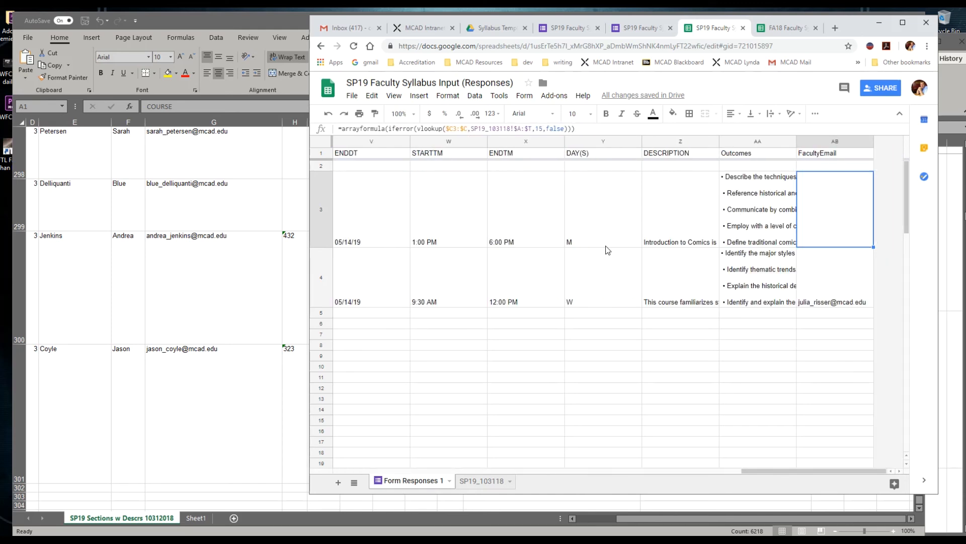
Review the row 3 lookup formulas from FacultyEmail back to the TITLE column.
{"action": "key", "text": "Left"}
{"action": "key", "text": "Left"}
{"action": "key", "text": "Left"}
{"action": "key", "text": "Left"}
{"action": "key", "text": "Left"}
{"action": "key", "text": "Left"}
{"action": "key", "text": "Left"}
{"action": "key", "text": "Left"}
{"action": "key", "text": "Left"}
{"action": "key", "text": "Left"}
{"action": "key", "text": "Left"}
{"action": "key", "text": "Left"}
{"action": "key", "text": "Left"}
{"action": "key", "text": "Left"}
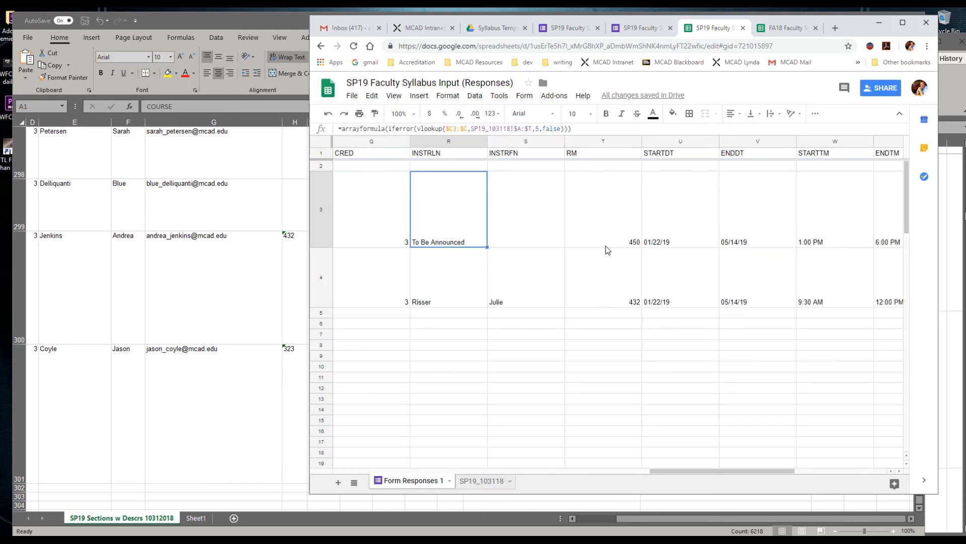
{"action": "key", "text": "Right"}
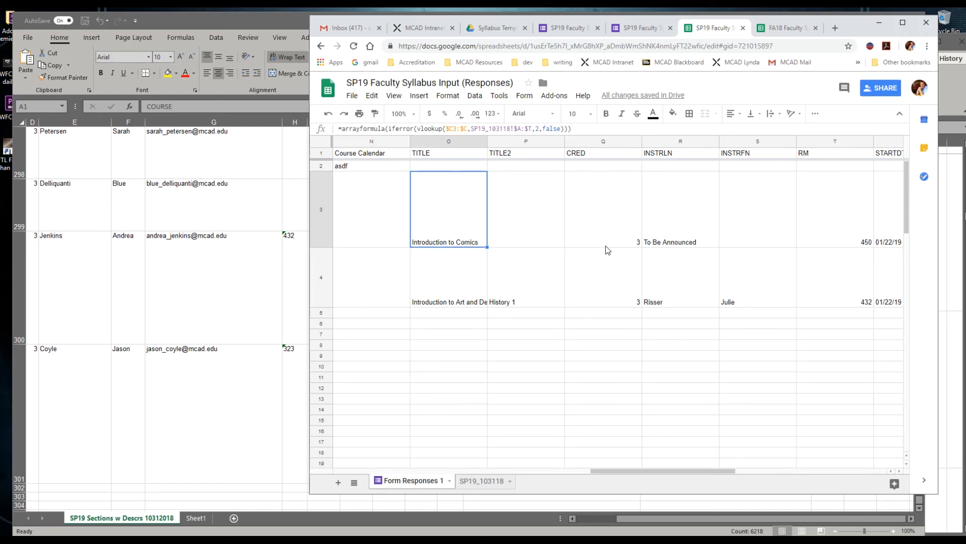
Copy the row 3 lookup formulas from TITLE through FacultyEmail into row 2 and check the pasted TITLE formula.
{"action": "key", "text": "shift+Right"}
{"action": "key", "text": "shift+Right"}
{"action": "key", "text": "shift+Right"}
{"action": "key", "text": "shift+Right"}
{"action": "key", "text": "shift+Right"}
{"action": "key", "text": "shift+Right"}
{"action": "key", "text": "shift+Right"}
{"action": "key", "text": "shift+Right"}
{"action": "key", "text": "shift+Right"}
{"action": "key", "text": "shift+Right"}
{"action": "key", "text": "shift+Right"}
{"action": "key", "text": "shift+Right"}
{"action": "key", "text": "shift+Right"}
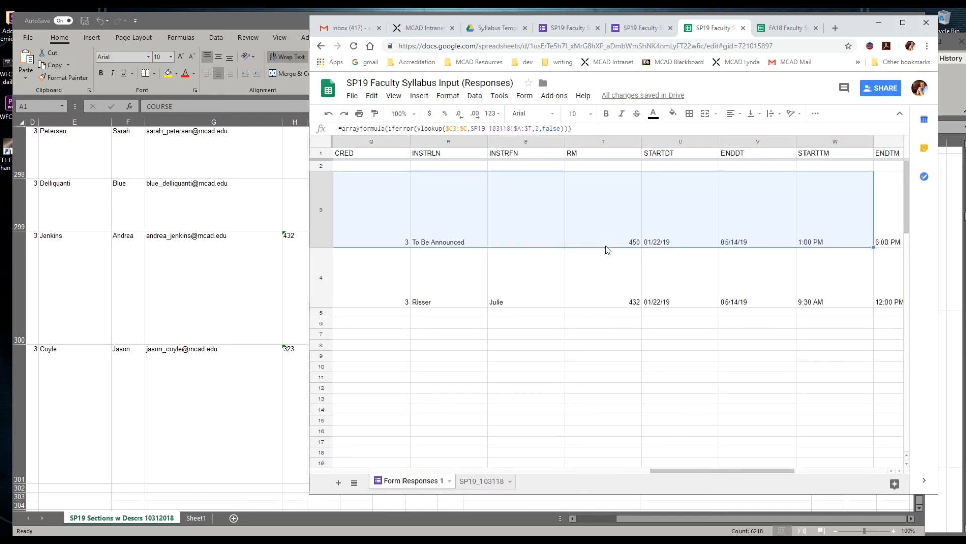
{"action": "key", "text": "Up"}
{"action": "key", "text": "Left"}
{"action": "key", "text": "Up"}
{"action": "key", "text": "Right"}
{"action": "key", "text": "Down"}
{"action": "key", "text": "ctrl+v"}
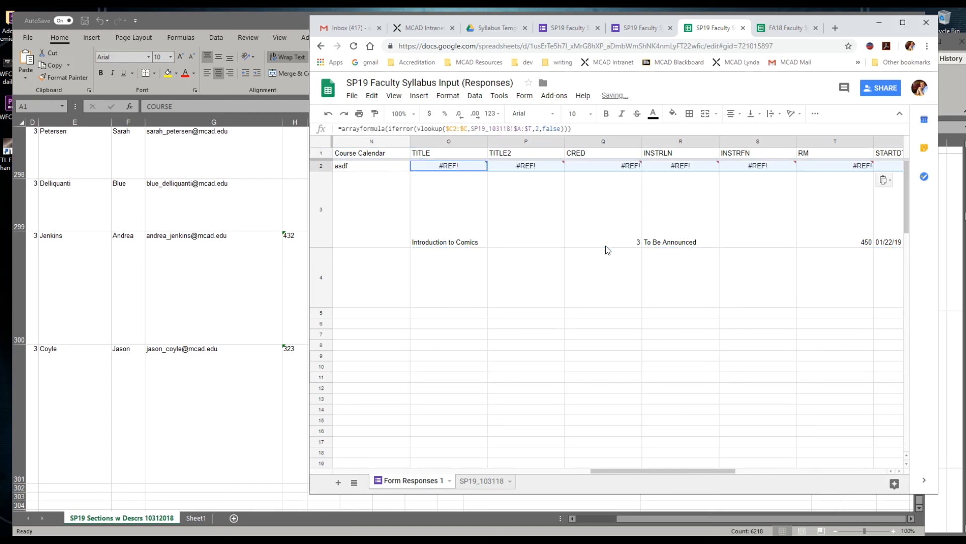
{"action": "key", "text": "Down"}
{"action": "key", "text": "Up"}
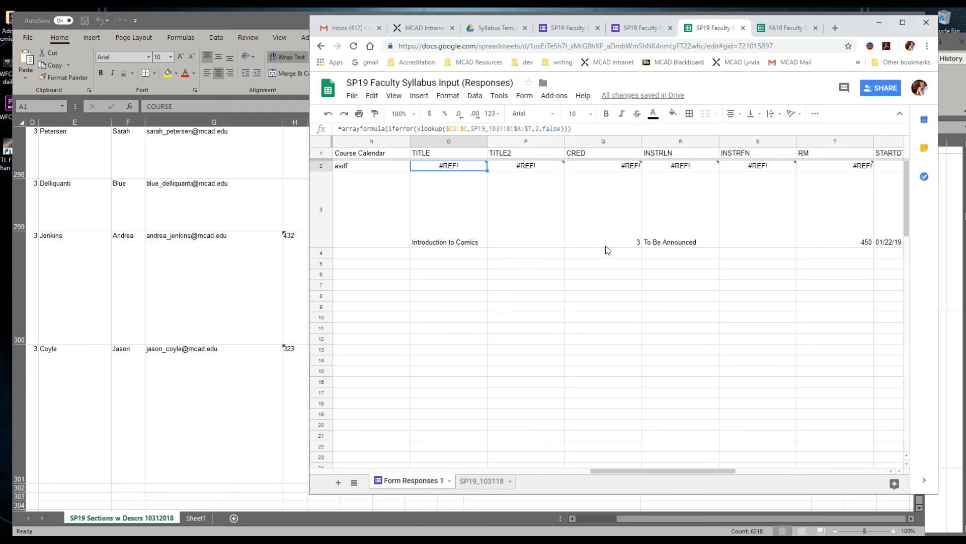
{"action": "key", "text": "Left"}
{"action": "key", "text": "Right"}
{"action": "key", "text": "F2"}
{"action": "key", "text": "Return"}
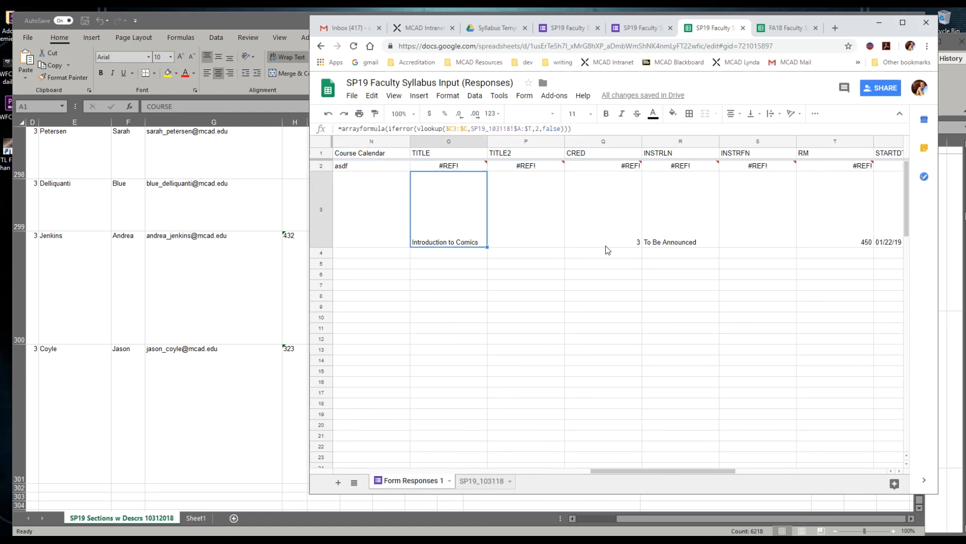
Clear the leftover test entries and formulas in rows 3 and 4 through the FacultyEmail column.
{"action": "key", "text": "Left"}
{"action": "key", "text": "Left"}
{"action": "key", "text": "Left"}
{"action": "key", "text": "Left"}
{"action": "key", "text": "Left"}
{"action": "key", "text": "Left"}
{"action": "key", "text": "Left"}
{"action": "key", "text": "Left"}
{"action": "key", "text": "Left"}
{"action": "key", "text": "Left"}
{"action": "key", "text": "Left"}
{"action": "key", "text": "Left"}
{"action": "key", "text": "Left"}
{"action": "key", "text": "Left"}
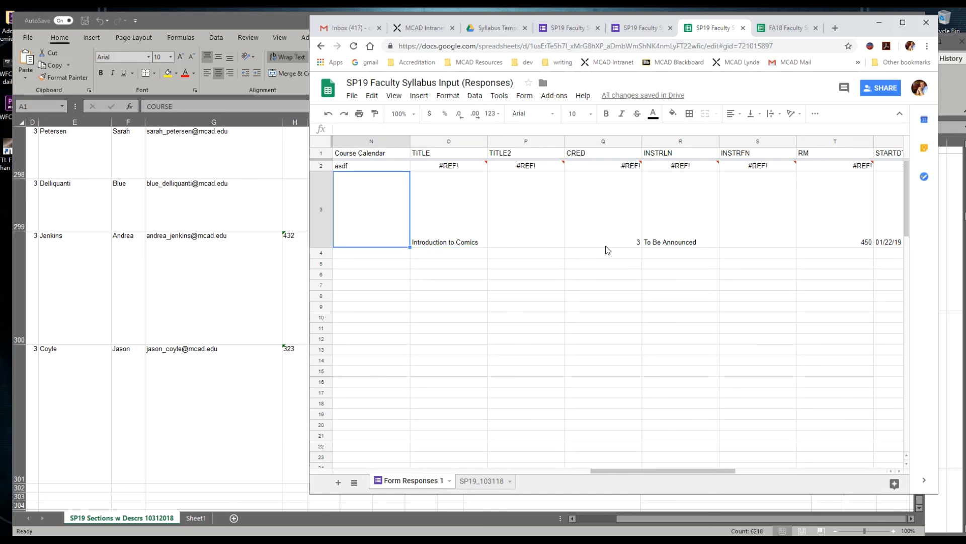
{"action": "key", "text": "shift+Down"}
{"action": "key", "text": "shift+Right"}
{"action": "key", "text": "shift+Right"}
{"action": "key", "text": "shift+Right"}
{"action": "key", "text": "shift+Right"}
{"action": "key", "text": "shift+Right"}
{"action": "key", "text": "shift+Right"}
{"action": "key", "text": "shift+Right"}
{"action": "key", "text": "shift+Right"}
{"action": "key", "text": "shift+Right"}
{"action": "key", "text": "shift+Right"}
{"action": "key", "text": "shift+Right"}
{"action": "key", "text": "shift+Right"}
{"action": "key", "text": "shift+Right"}
{"action": "key", "text": "shift+Right"}
{"action": "key", "text": "shift+Right"}
{"action": "key", "text": "shift+Right"}
{"action": "key", "text": "shift+Right"}
{"action": "key", "text": "shift+Right"}
{"action": "key", "text": "shift+Right"}
{"action": "key", "text": "shift+Right"}
{"action": "key", "text": "shift+Right"}
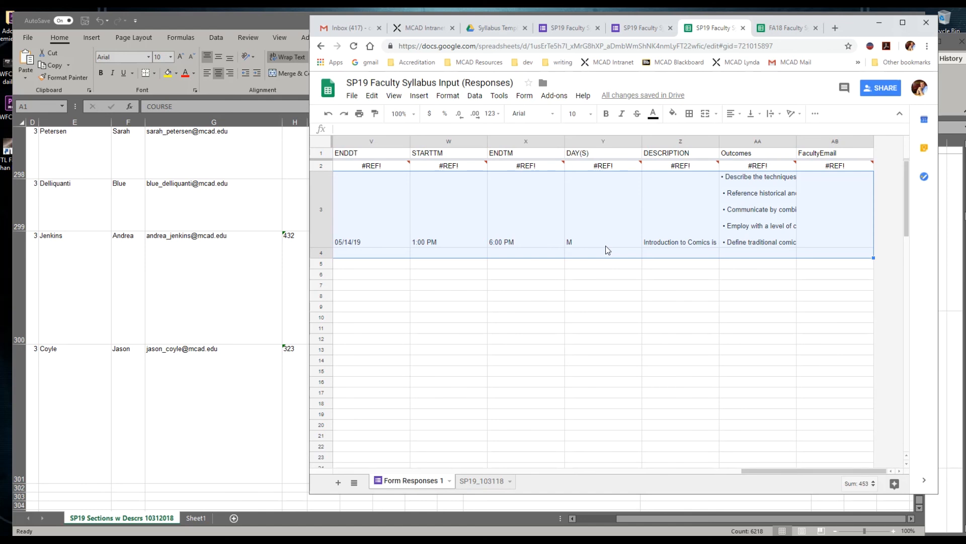
{"action": "key", "text": "Delete"}
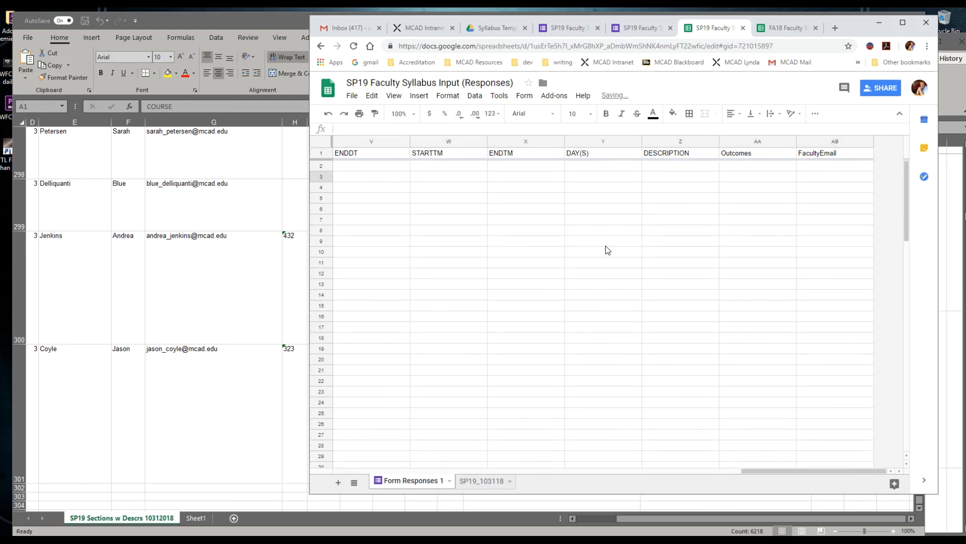
In the SP19 Faculty Syllabus Input form, enter Course Number com 3070 01 and asdf for Office Hours, Office Location and Faculty Bio.
{"action": "key", "text": "ctrl+shift+Tab"}
{"action": "left_click", "coordinate": [527, 342]}
{"action": "type", "text": "com"}
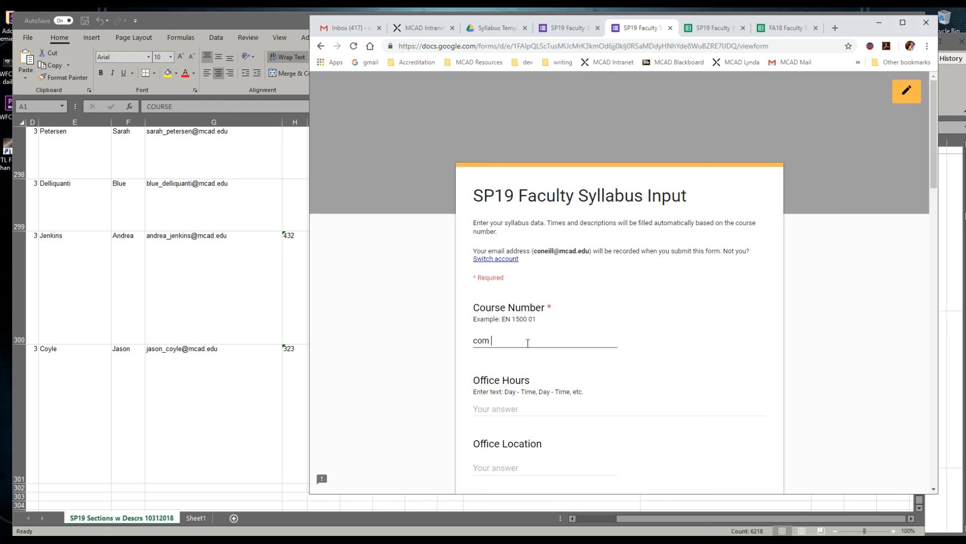
{"action": "type", "text": " 3070 01"}
{"action": "key", "text": "Tab"}
{"action": "type", "text": "asdf"}
{"action": "key", "text": "Tab"}
{"action": "type", "text": "asdf"}
{"action": "key", "text": "Tab"}
{"action": "type", "text": "asdf"}
Select Readings as the methodology and submit the form response.
{"action": "left_click", "coordinate": [477, 416]}
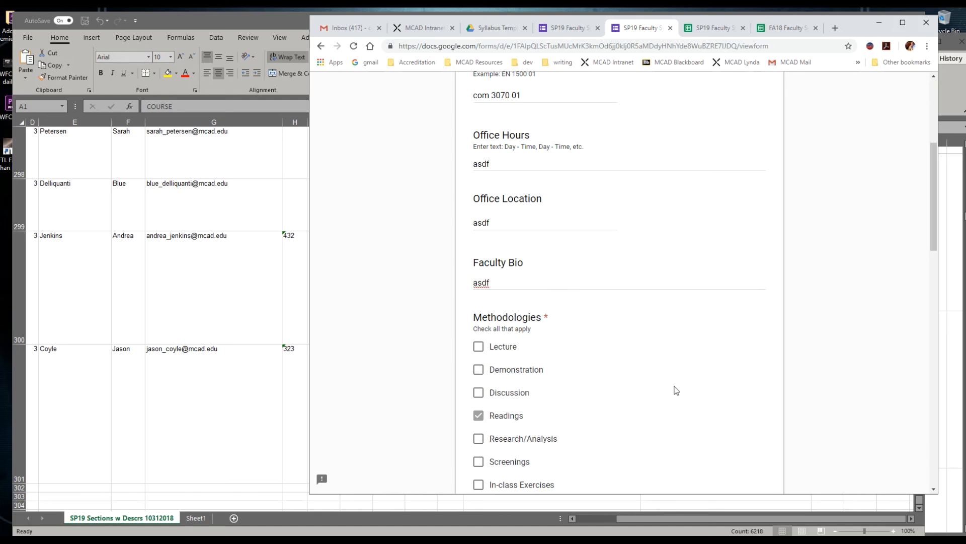
{"action": "scroll", "coordinate": [674, 393], "scroll_direction": "down", "scroll_amount": 15}
{"action": "left_click", "coordinate": [513, 377]}
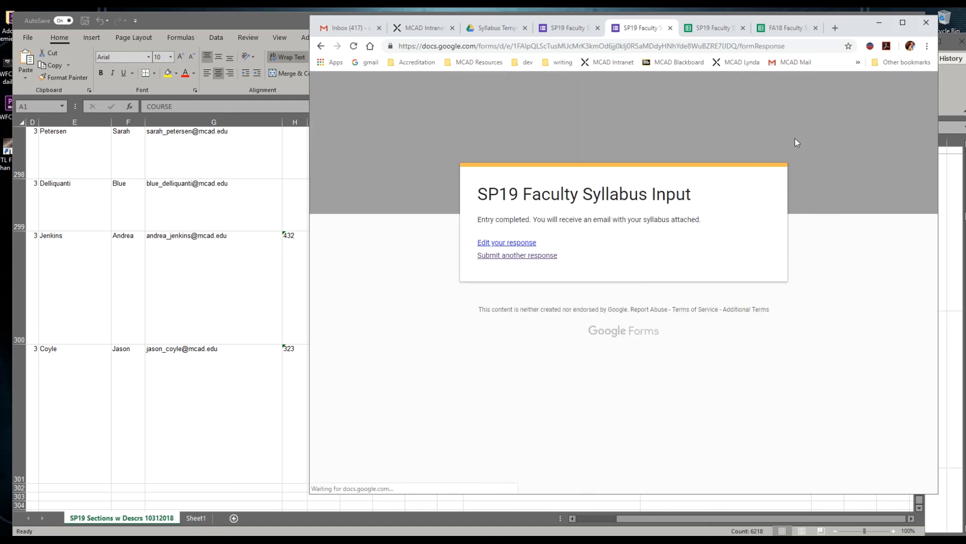
Return to the SP19 responses spreadsheet and inspect the TITLE cells in rows 2 and 3.
{"action": "left_click", "coordinate": [722, 31]}
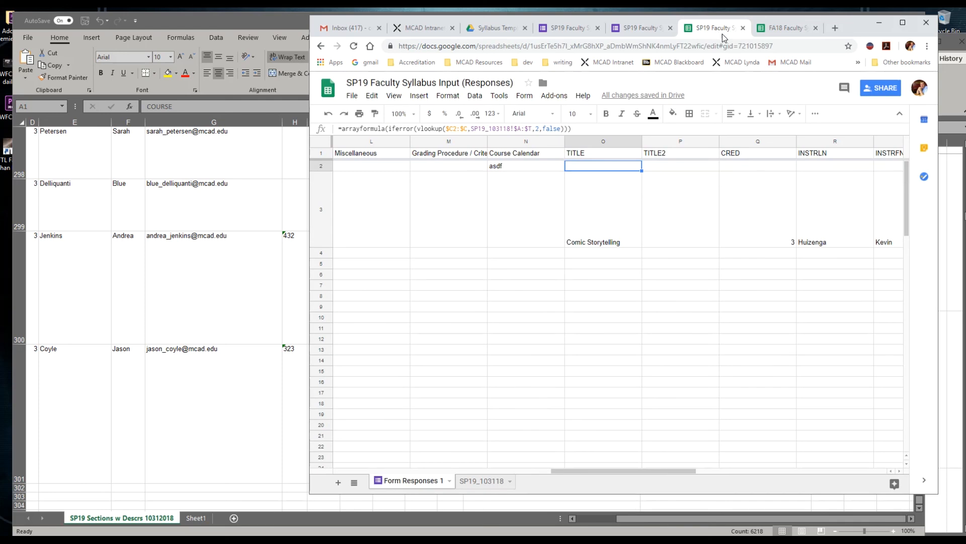
{"action": "left_click", "coordinate": [599, 212]}
{"action": "left_click", "coordinate": [550, 168]}
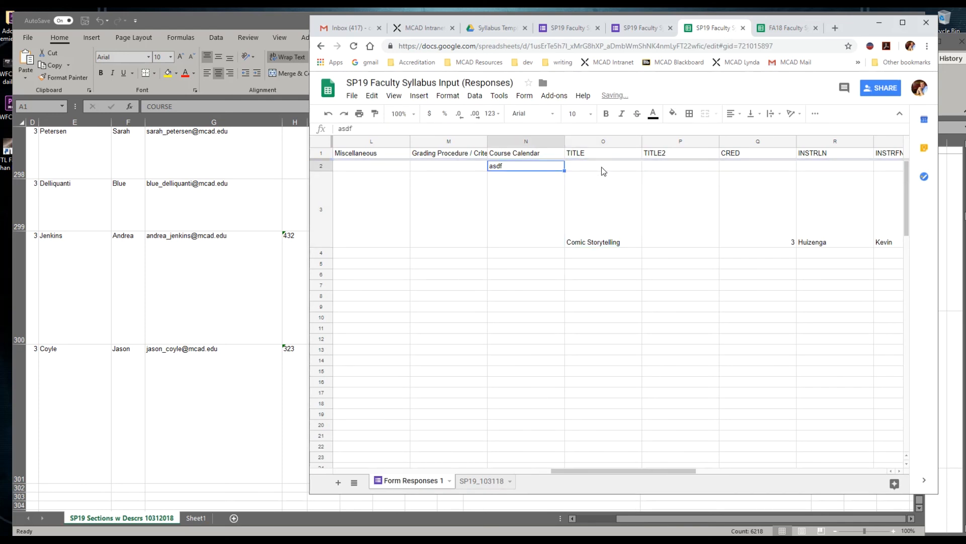
{"action": "left_click", "coordinate": [599, 167]}
{"action": "left_click", "coordinate": [609, 215]}
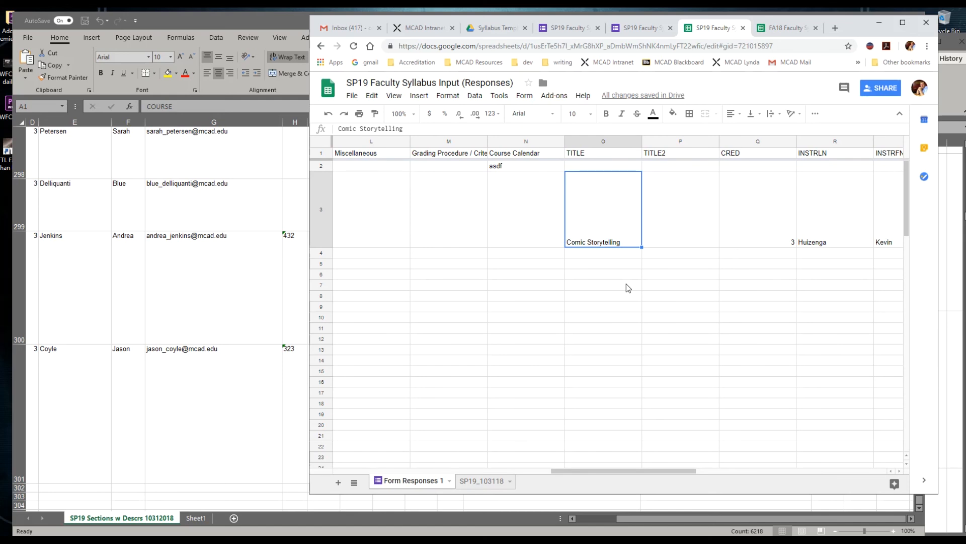
Check the lookup results for the new response in row 3 from TITLE2 across to FacultyEmail.
{"action": "key", "text": "Right"}
{"action": "key", "text": "Right"}
{"action": "key", "text": "Right"}
{"action": "key", "text": "Right"}
{"action": "key", "text": "Right"}
{"action": "key", "text": "Right"}
{"action": "key", "text": "Right"}
{"action": "key", "text": "Right"}
{"action": "key", "text": "Right"}
{"action": "key", "text": "Right"}
{"action": "key", "text": "Right"}
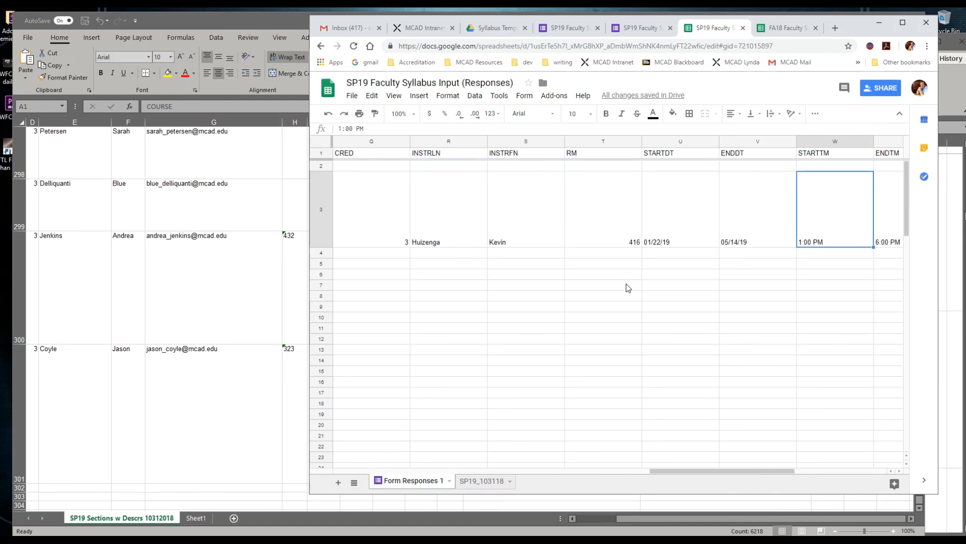
{"action": "key", "text": "Right"}
{"action": "key", "text": "Right"}
{"action": "key", "text": "Left"}
{"action": "key", "text": "Left"}
{"action": "key", "text": "Left"}
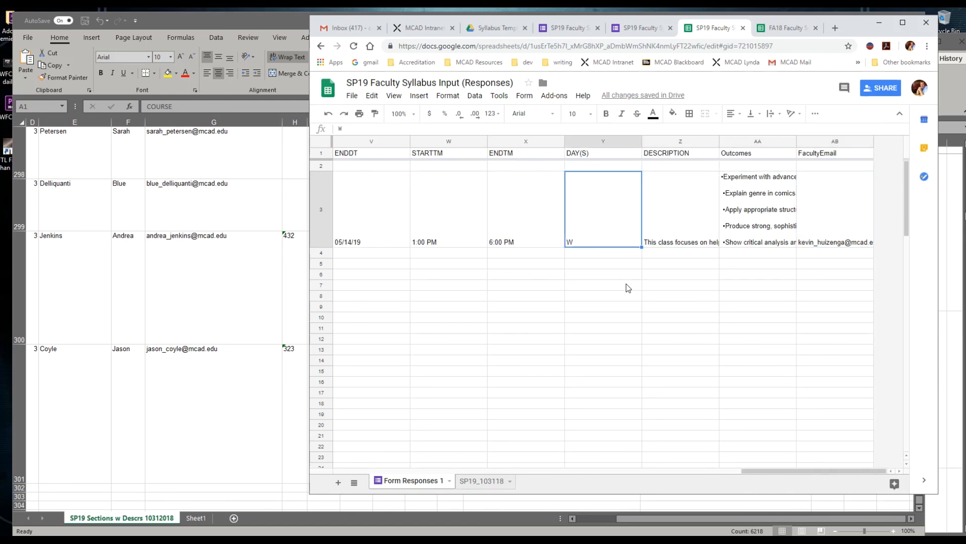
Review row 3 back to the Timestamp column and compare the submitted course numbers and entries with row 2.
{"action": "key", "text": "Left"}
{"action": "key", "text": "Left"}
{"action": "key", "text": "Left"}
{"action": "key", "text": "Left"}
{"action": "key", "text": "Left"}
{"action": "key", "text": "Left"}
{"action": "key", "text": "Left"}
{"action": "key", "text": "Left"}
{"action": "key", "text": "Left"}
{"action": "key", "text": "Left"}
{"action": "key", "text": "Left"}
{"action": "key", "text": "Left"}
{"action": "key", "text": "Left"}
{"action": "key", "text": "Left"}
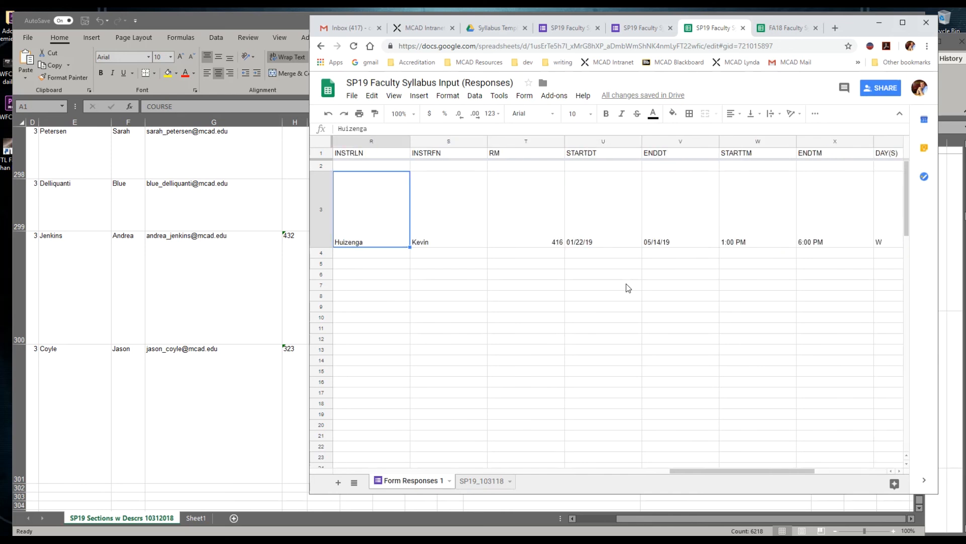
{"action": "key", "text": "Home"}
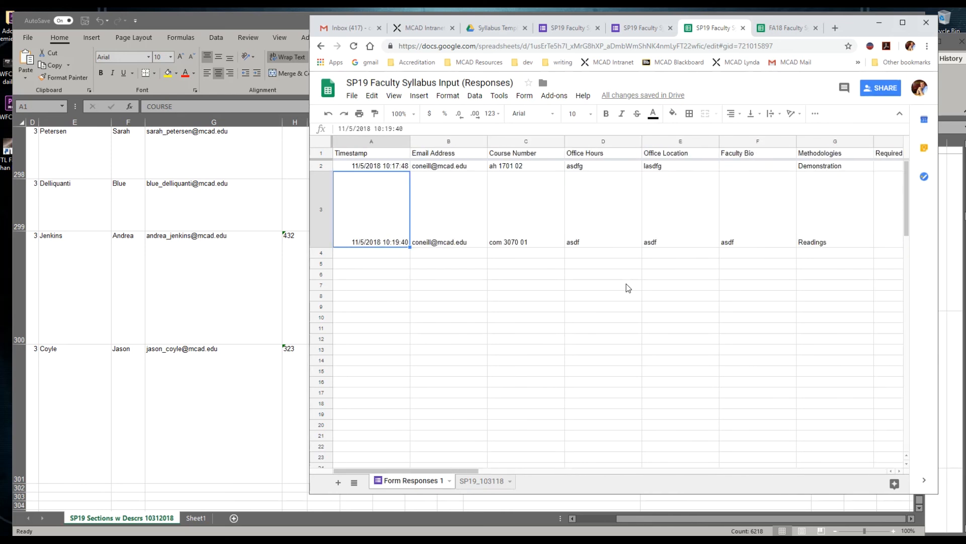
{"action": "key", "text": "Down"}
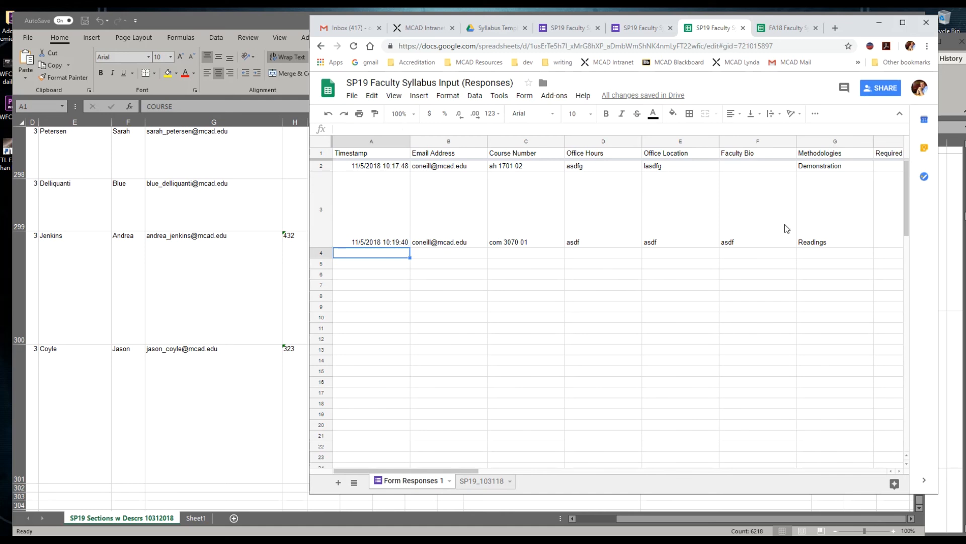